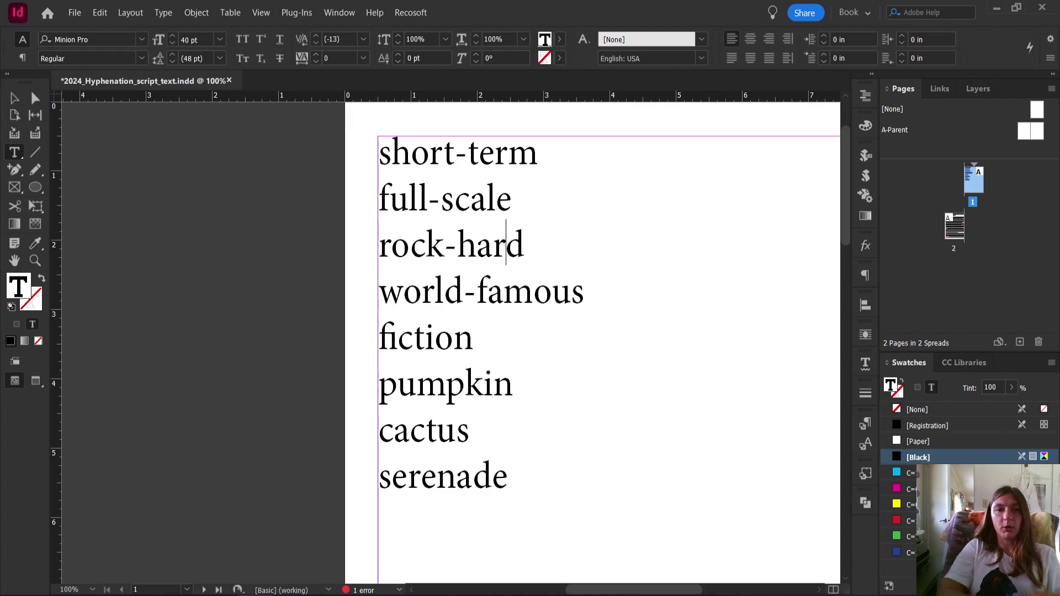
# - Scroll down to page 2 to show the body text with red breaks like dredg-es
pyautogui.scroll(-10, 307, 516)
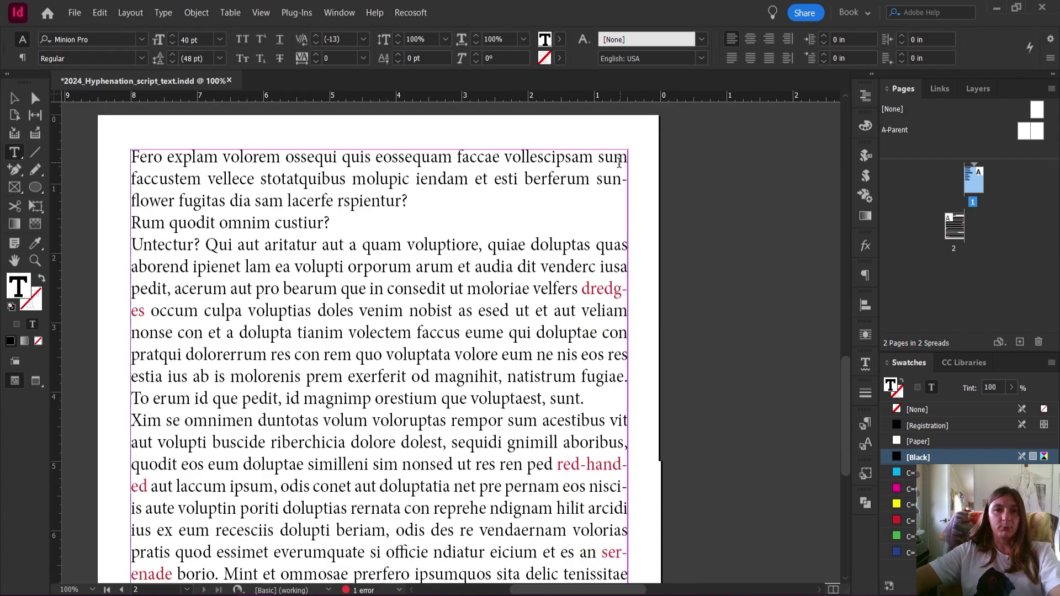
pyautogui.click(603, 178)
pyautogui.hotkey('ctrl', 'shift', 'Down')
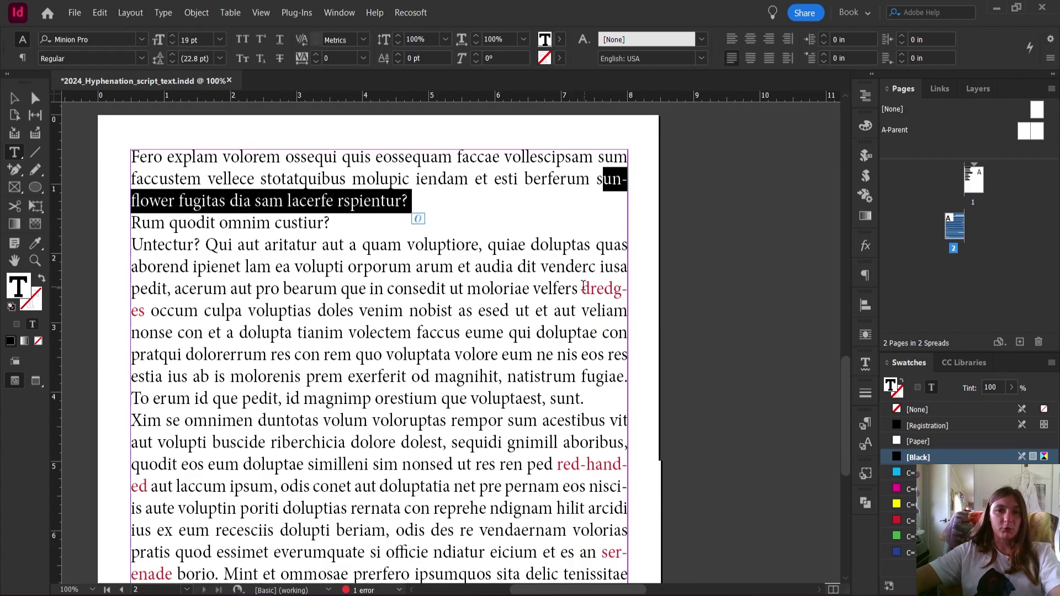
pyautogui.moveTo(583, 286); pyautogui.dragTo(634, 287)
pyautogui.scroll(-3, 644, 302)
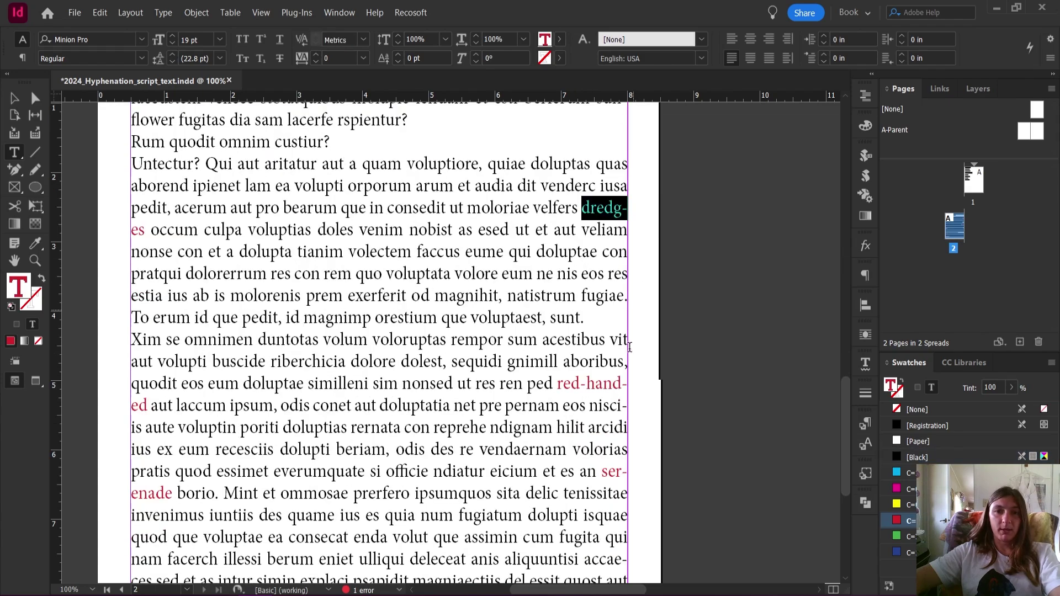
pyautogui.moveTo(560, 385); pyautogui.dragTo(612, 384)
pyautogui.click(604, 385)
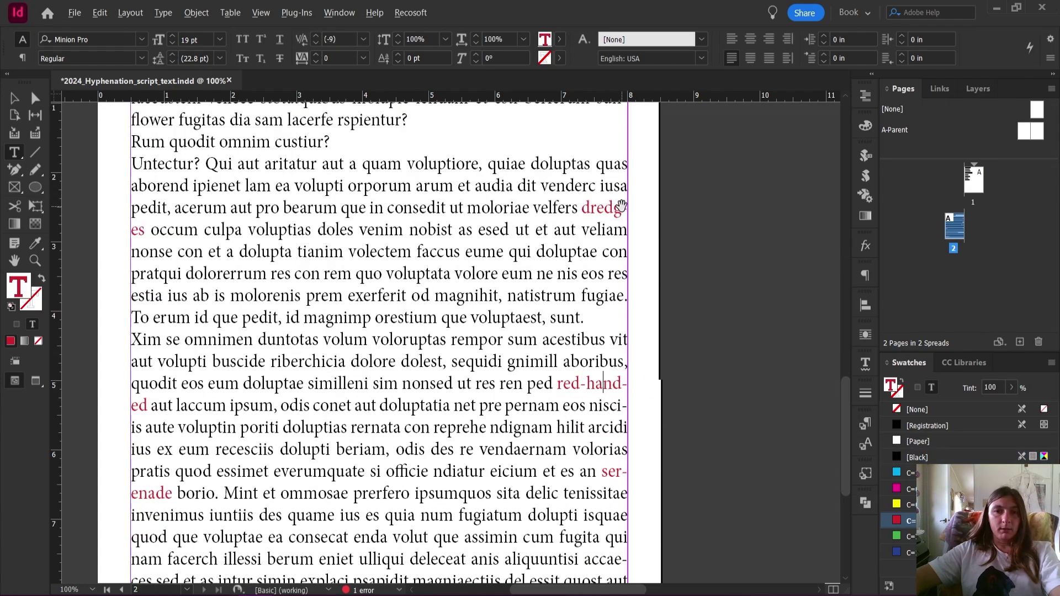
pyautogui.scroll(3, 622, 206)
pyautogui.moveTo(540, 209); pyautogui.dragTo(633, 228)
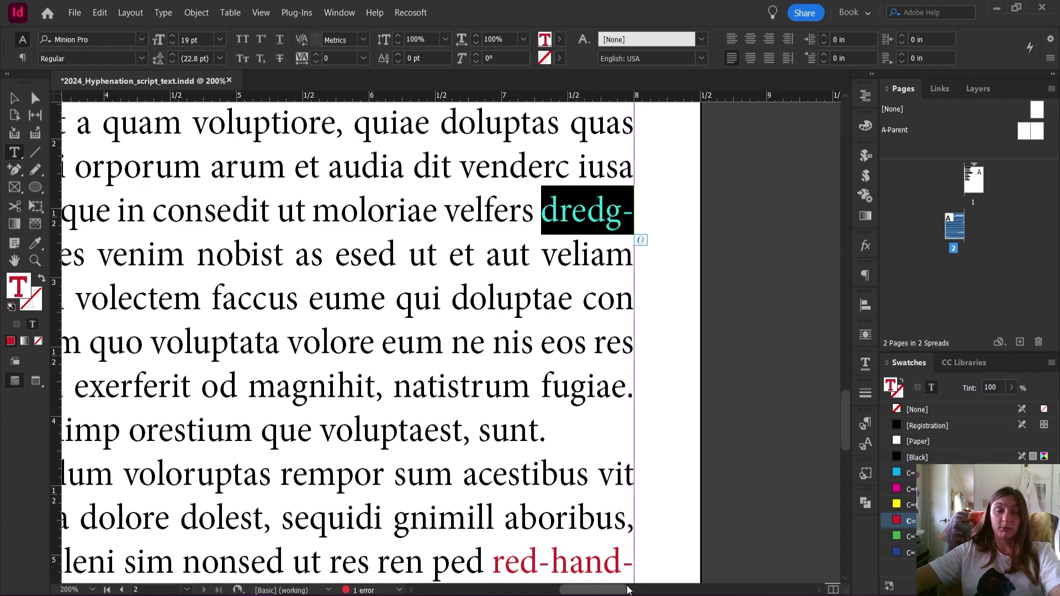
pyautogui.click(557, 227)
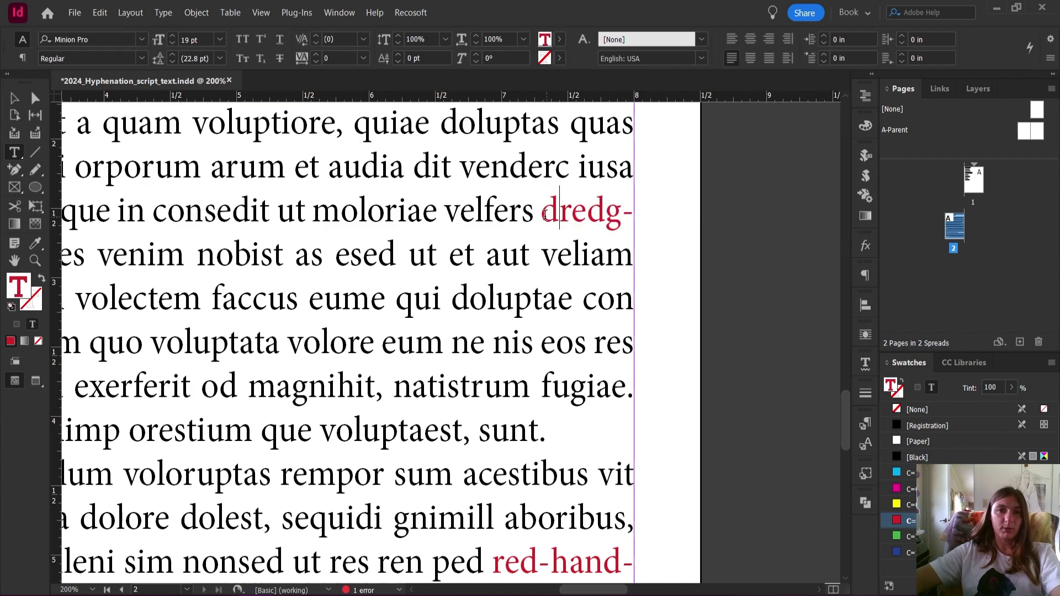
pyautogui.moveTo(542, 210); pyautogui.dragTo(634, 211)
pyautogui.click(618, 212)
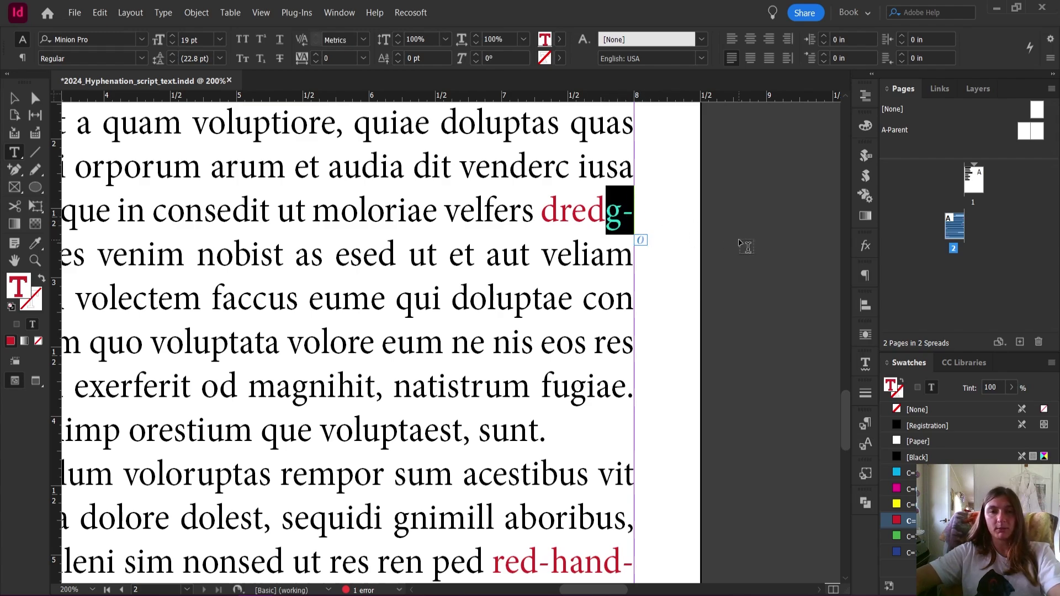
pyautogui.click(620, 211)
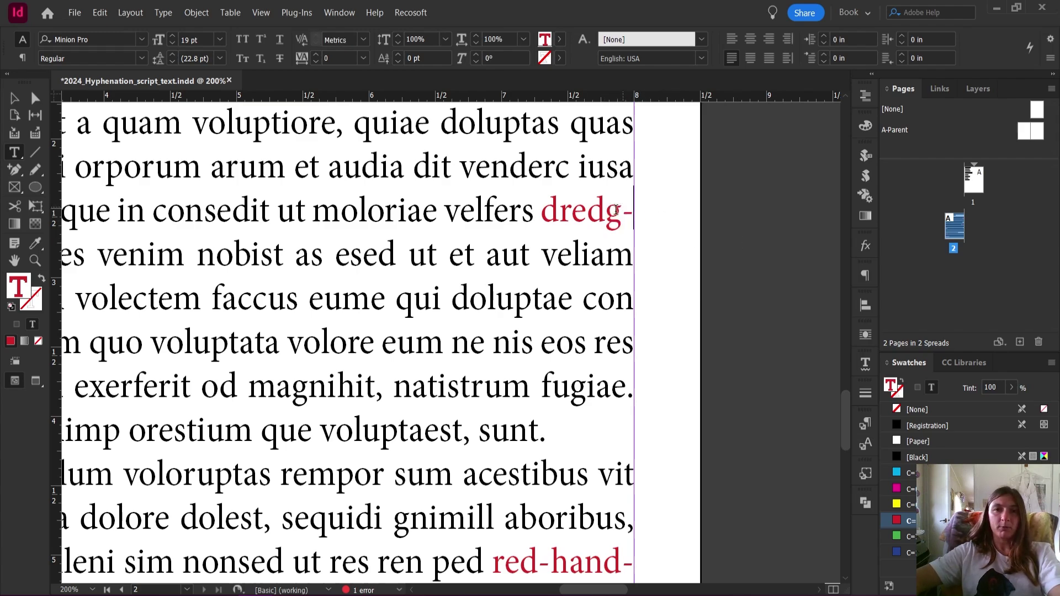
pyautogui.moveTo(607, 211); pyautogui.dragTo(633, 211)
pyautogui.click(619, 213)
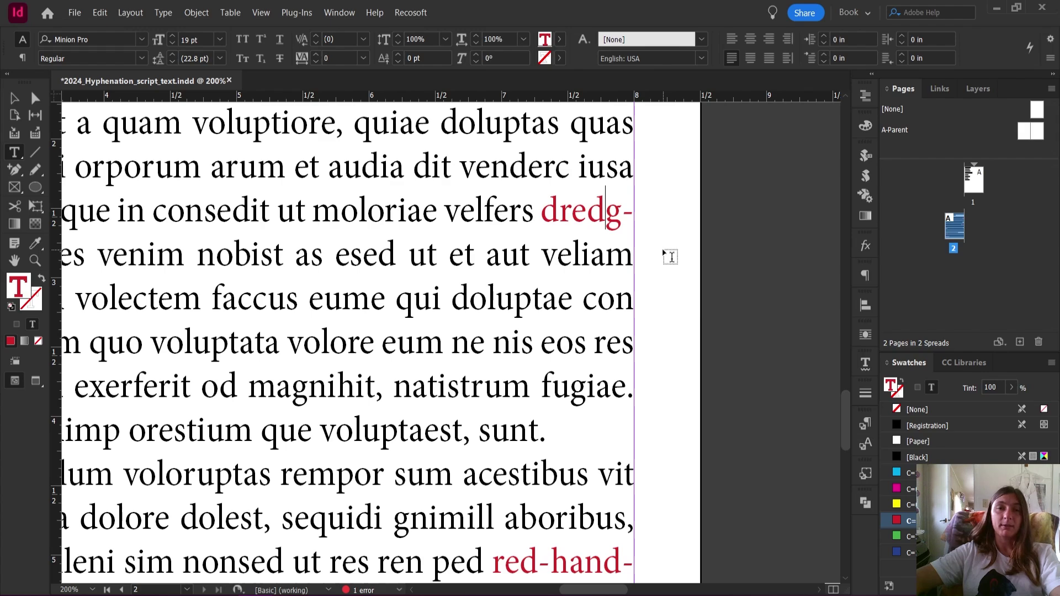
pyautogui.moveTo(541, 215); pyautogui.dragTo(623, 214)
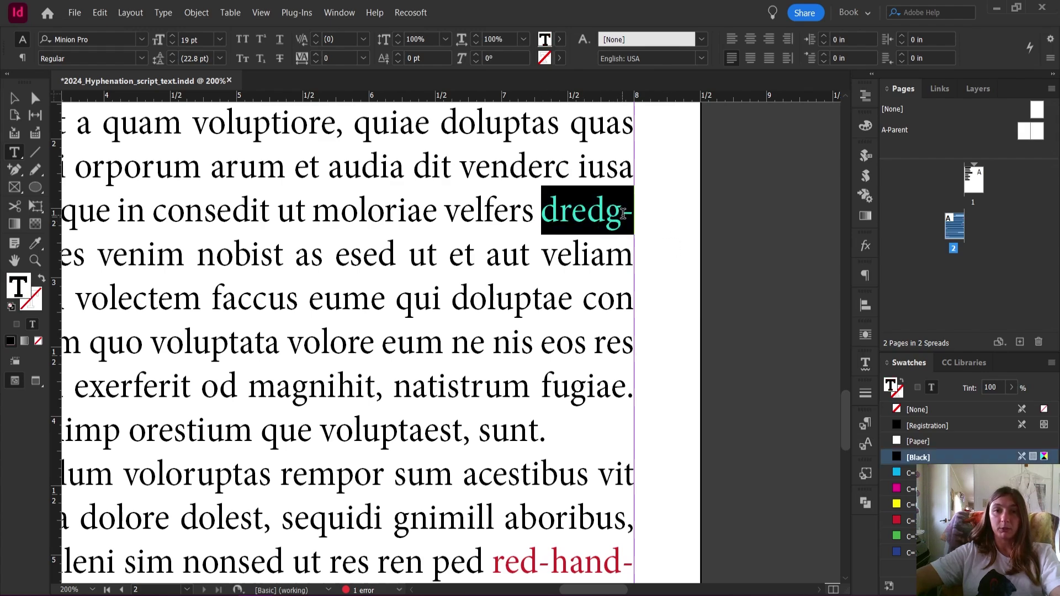
pyautogui.press('Right')
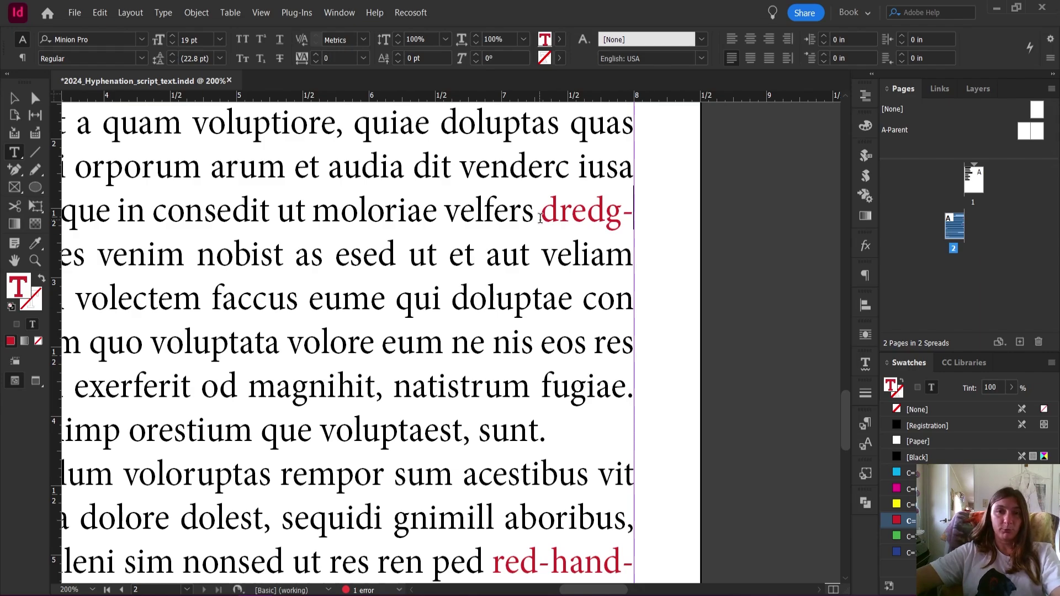
# - Return to page 1's word list and select the hyphen in short-term
pyautogui.scroll(-4, 611, 210)
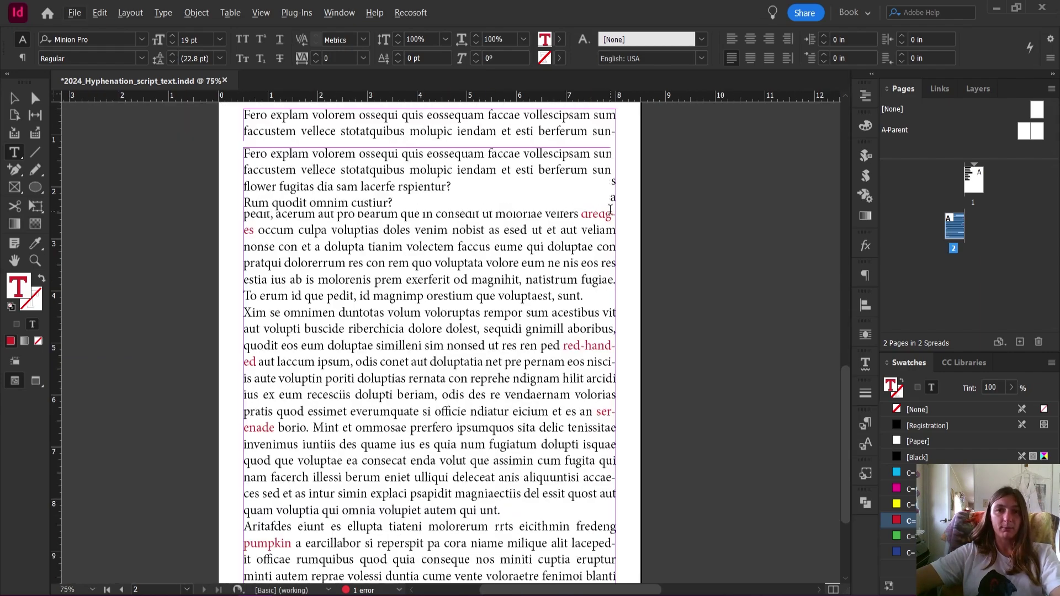
pyautogui.scroll(10, 610, 210)
pyautogui.moveTo(629, 590); pyautogui.dragTo(649, 591)
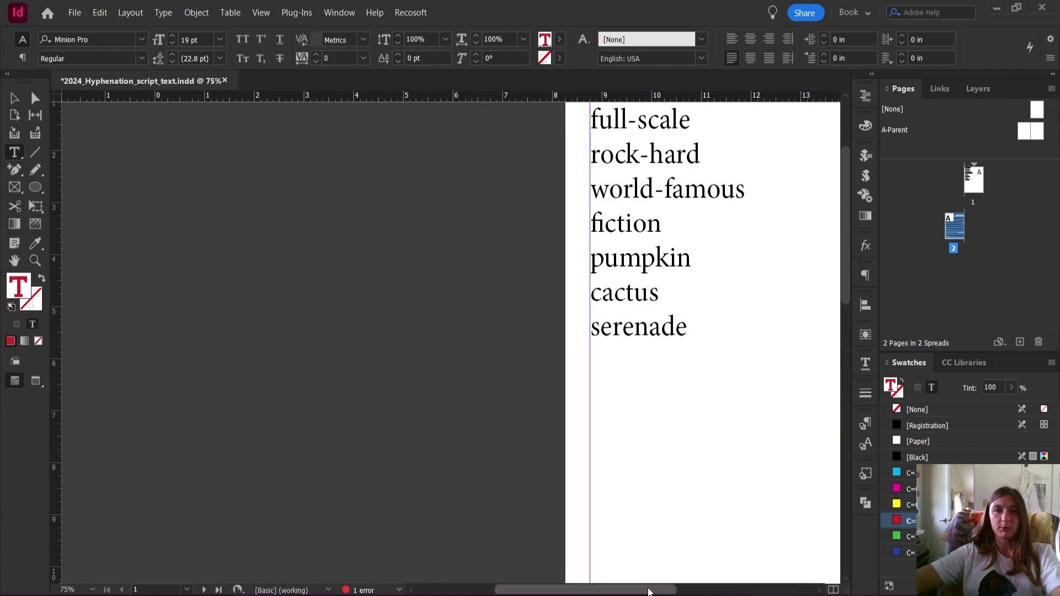
pyautogui.hscroll(3, 625, 457)
pyautogui.scroll(3, 604, 374)
pyautogui.scroll(1, 572, 301)
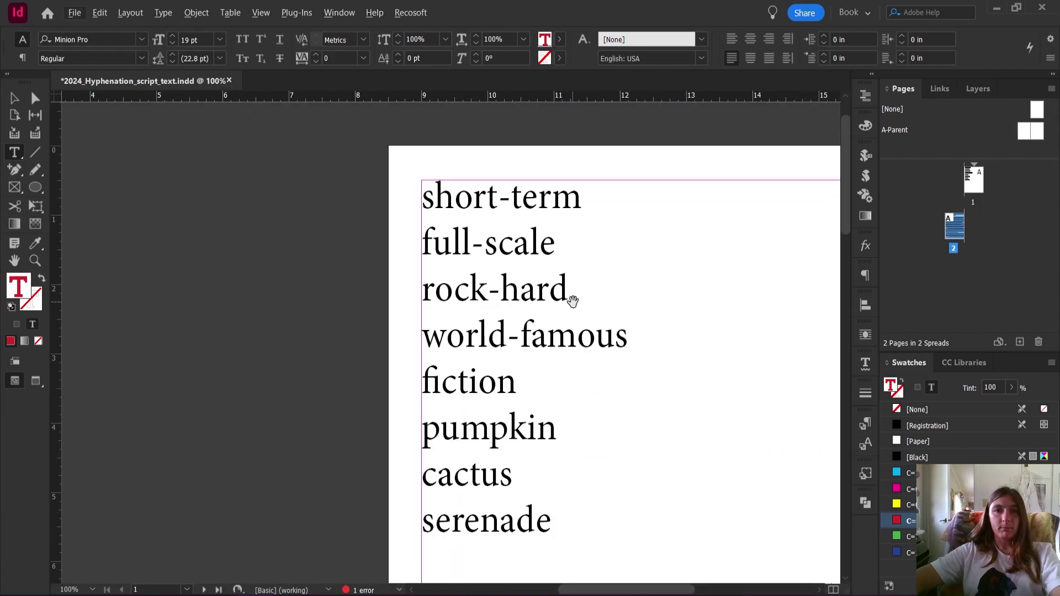
pyautogui.scroll(1, 558, 326)
pyautogui.scroll(-1, 580, 301)
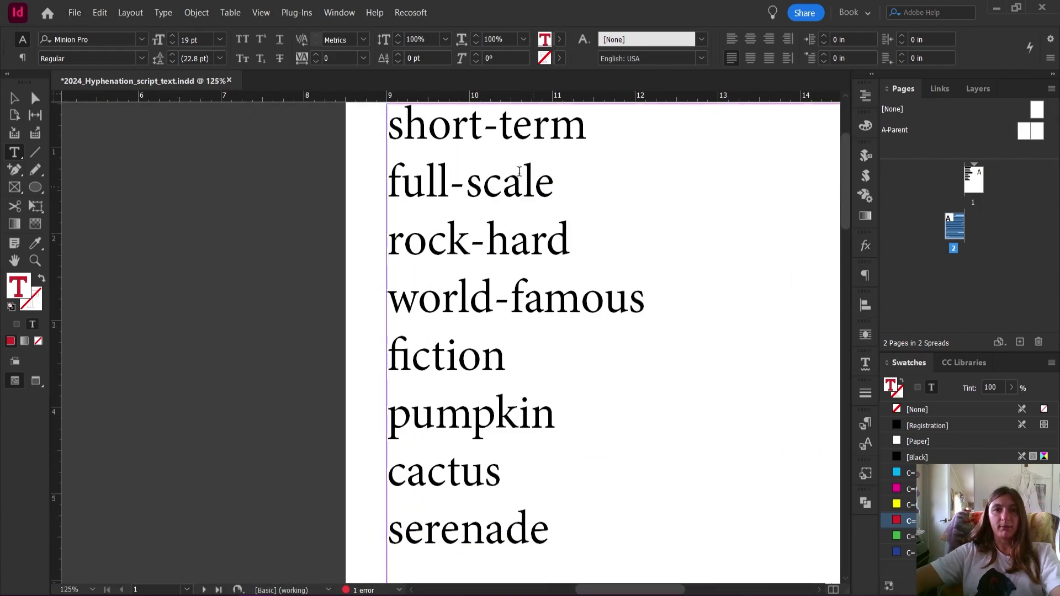
pyautogui.moveTo(390, 128); pyautogui.dragTo(496, 127)
pyautogui.click(485, 129)
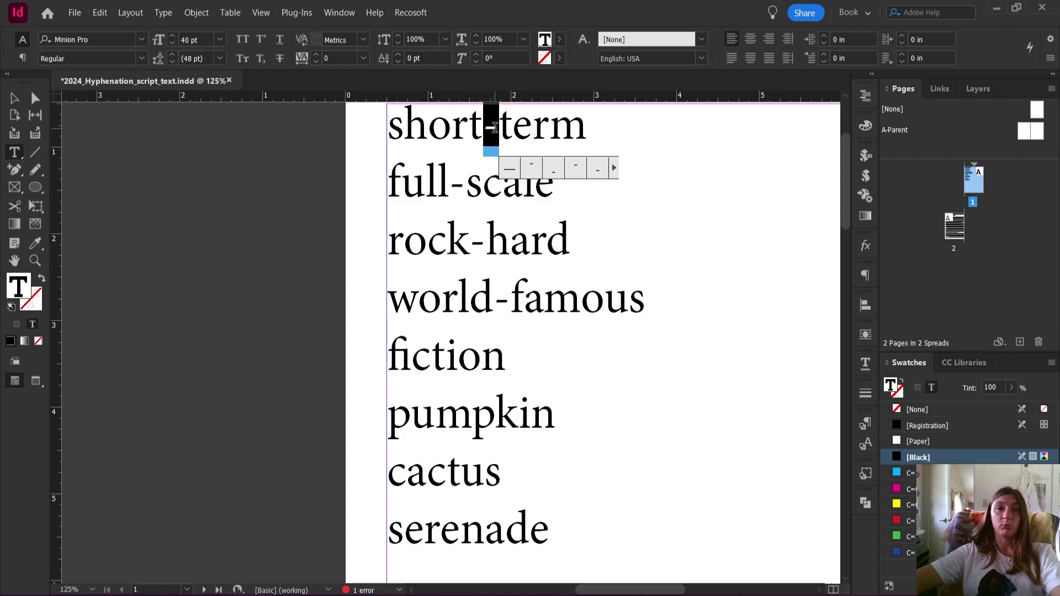
pyautogui.click(495, 128)
pyautogui.moveTo(484, 128); pyautogui.dragTo(500, 127)
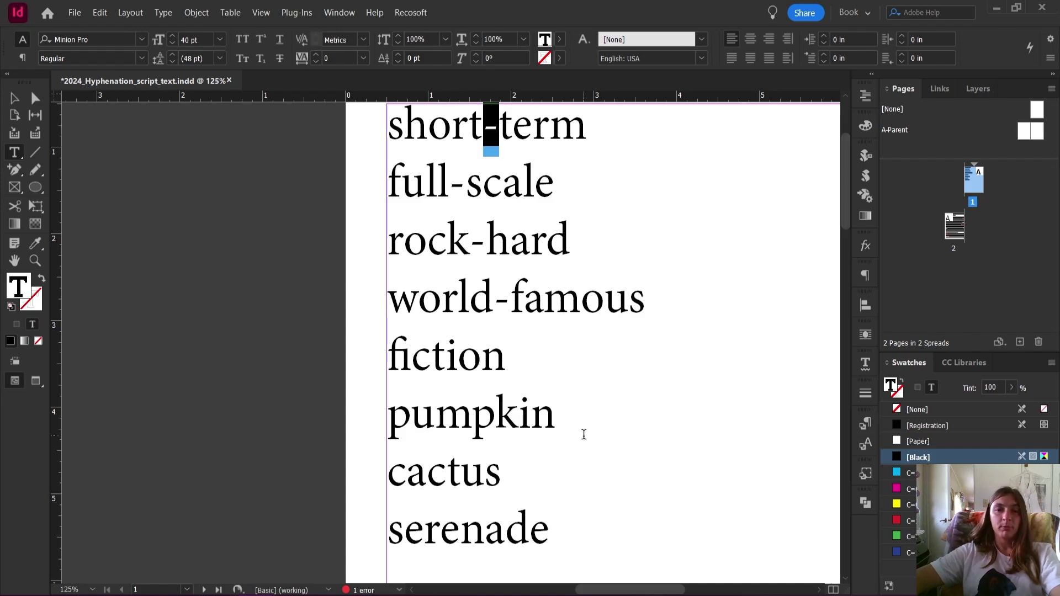
# - Insert a ~ between c and t in fiction so it reads fic~tion
pyautogui.click(433, 354)
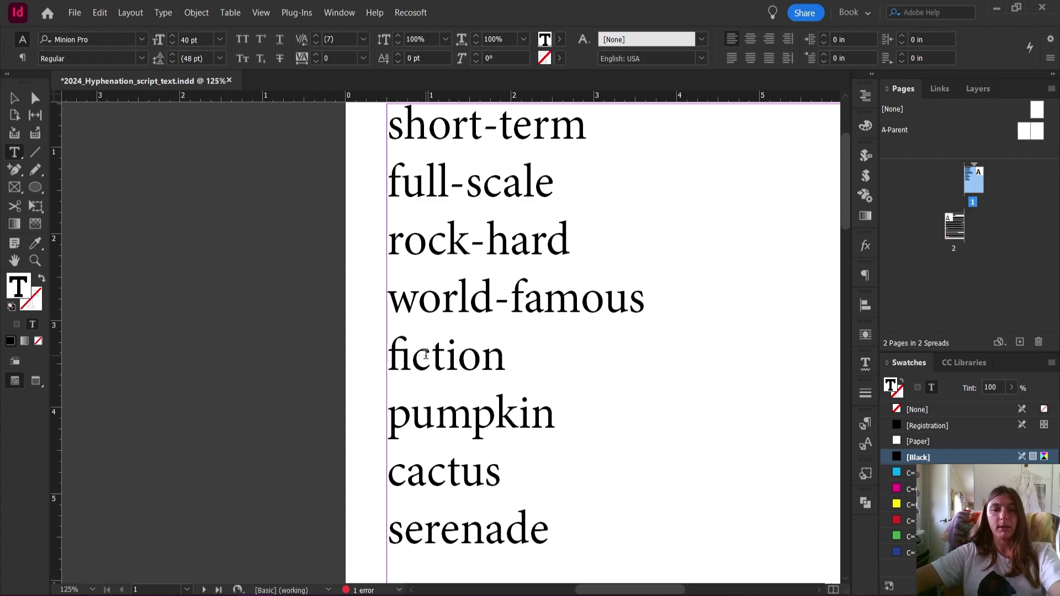
pyautogui.write('~')
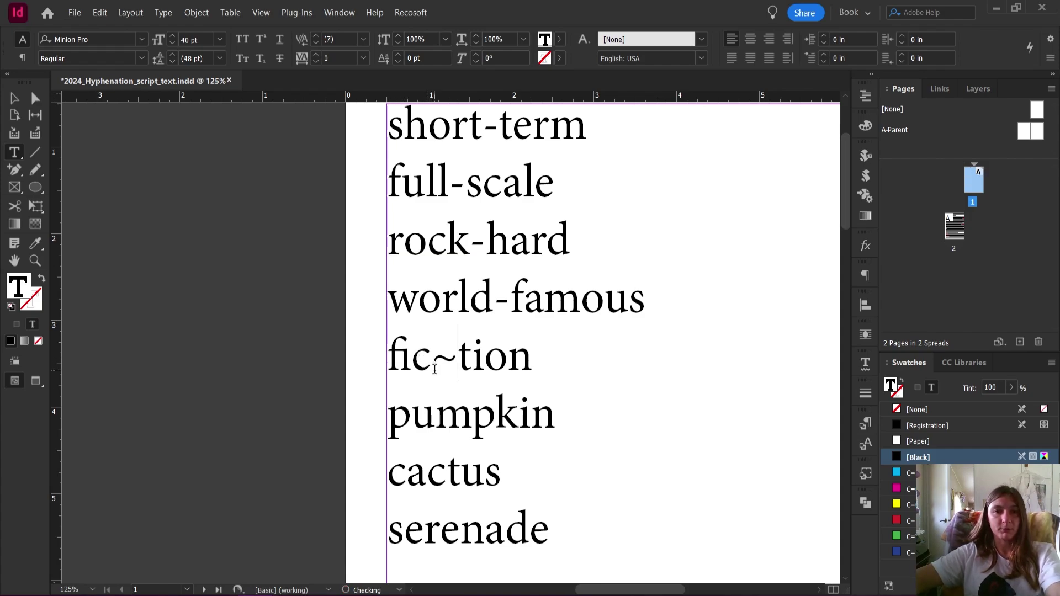
pyautogui.hotkey('shift', 'Left')
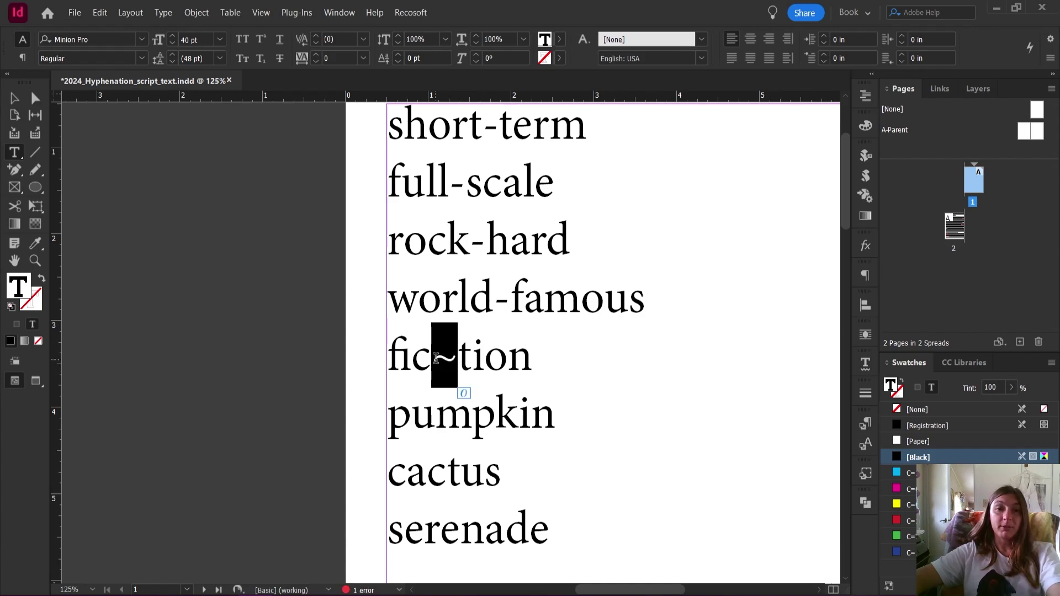
pyautogui.hotkey('shift', 'Right')
pyautogui.hotkey('shift', 'Left')
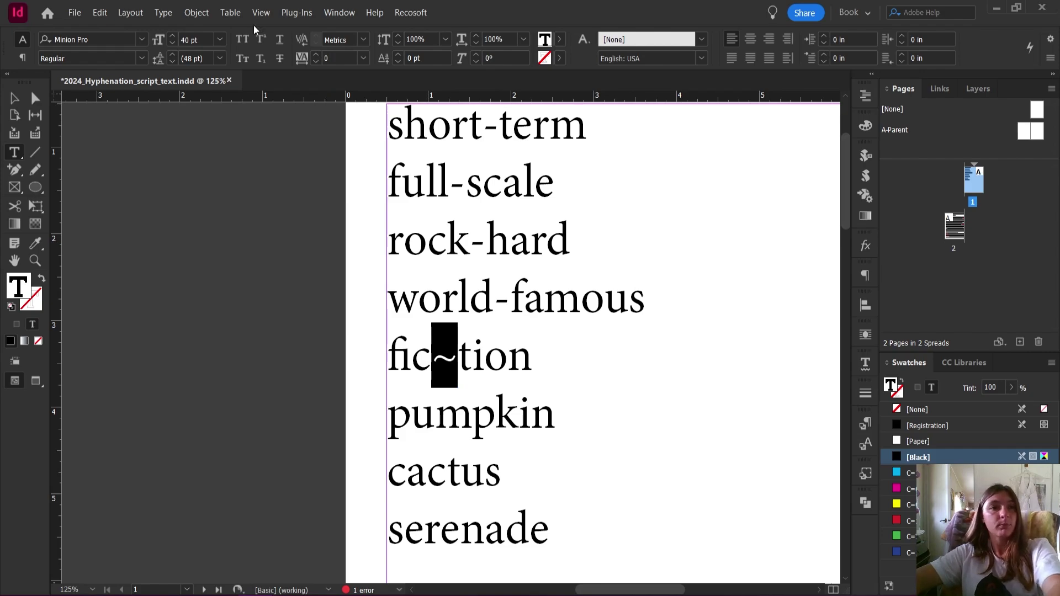
# - Open the User Dictionary dialog from the Edit menu and move it clear of the word list
pyautogui.click(101, 13)
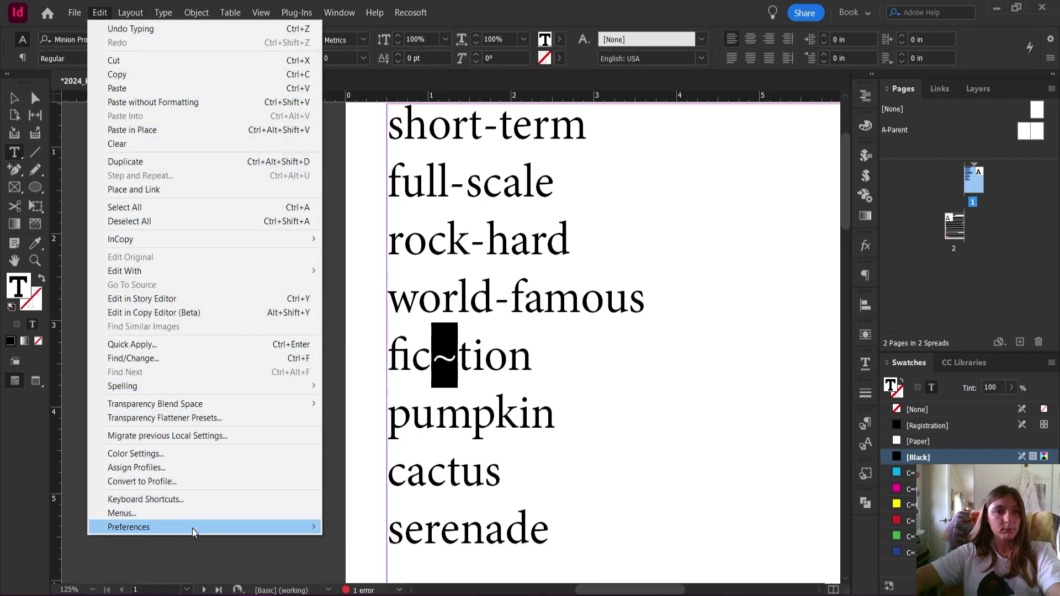
pyautogui.moveTo(210, 392)
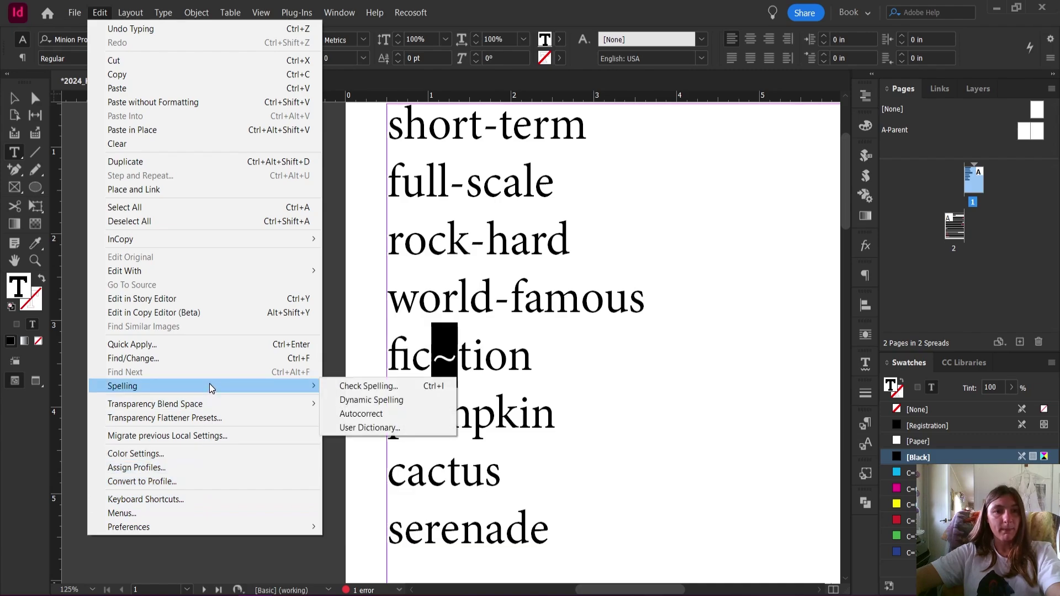
pyautogui.click(369, 433)
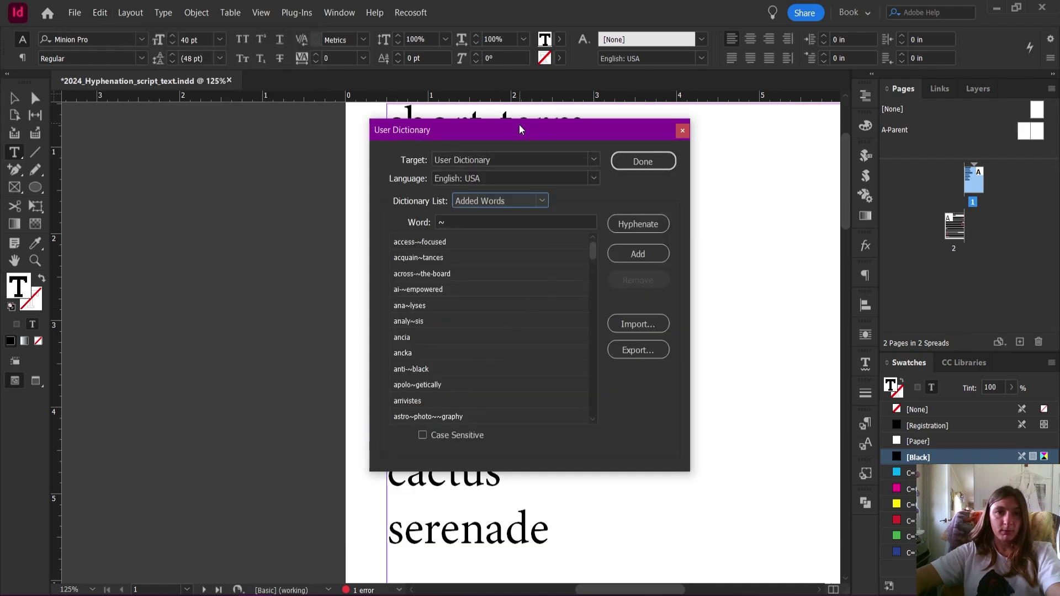
pyautogui.moveTo(521, 130); pyautogui.dragTo(653, 162)
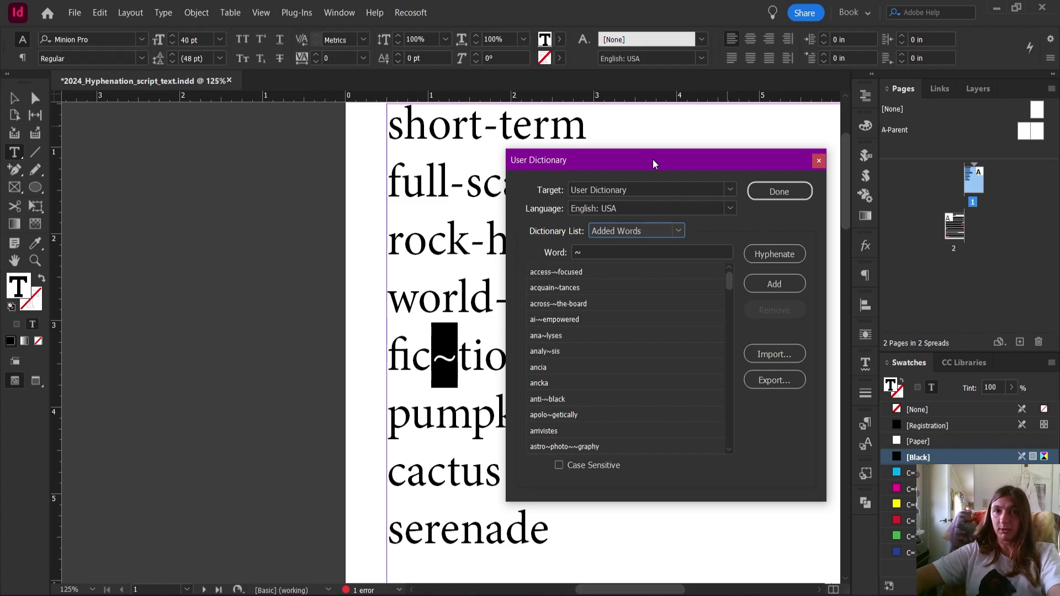
pyautogui.moveTo(653, 164); pyautogui.dragTo(654, 187)
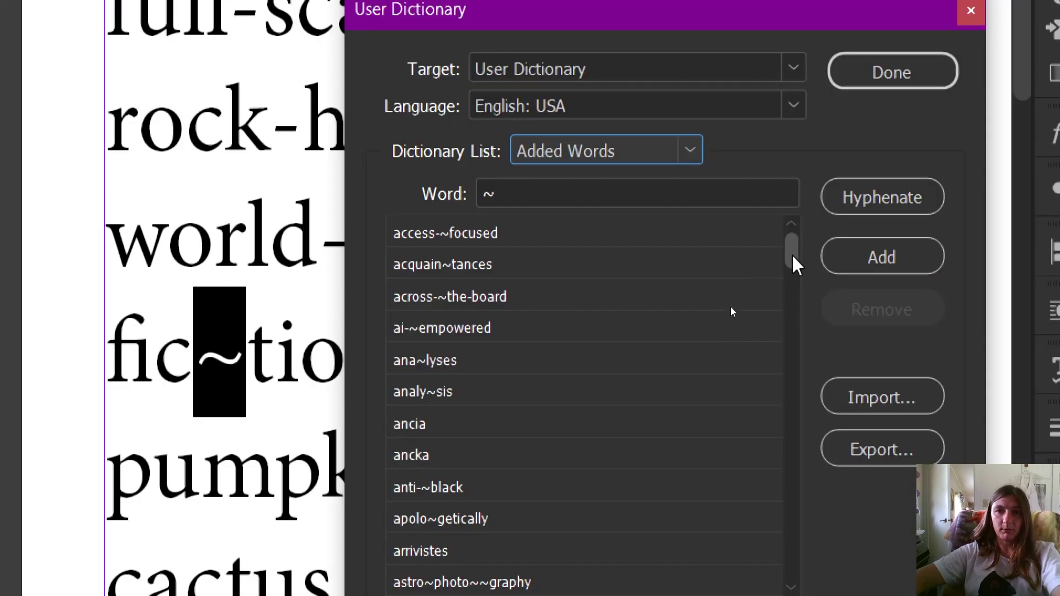
pyautogui.moveTo(794, 264); pyautogui.dragTo(727, 239)
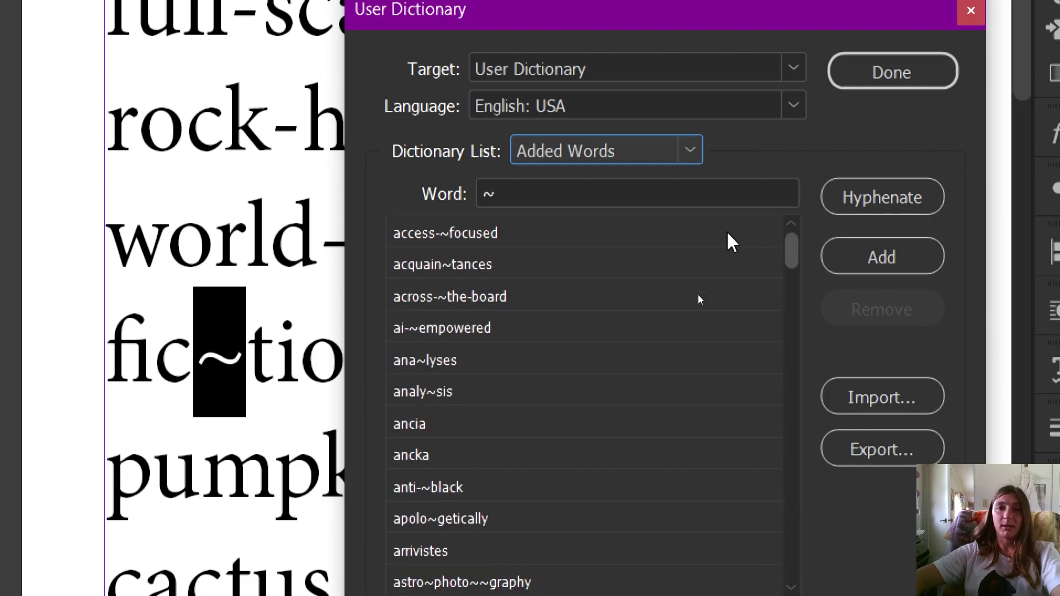
# - Keep User Dictionary as the target and delete the leftover ~ from the Word field
pyautogui.click(539, 195)
pyautogui.moveTo(539, 196); pyautogui.dragTo(463, 197)
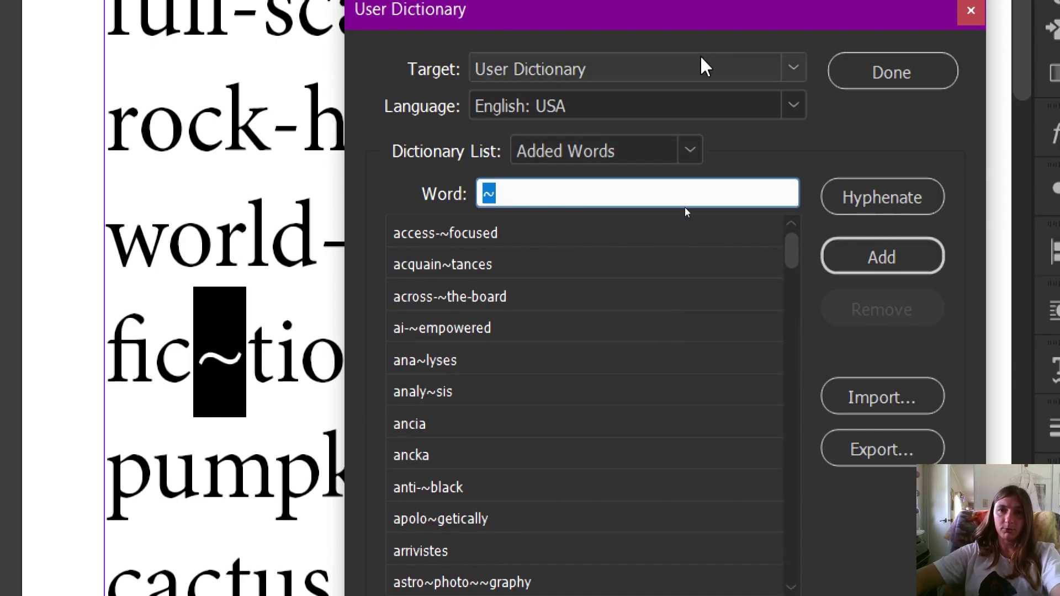
pyautogui.click(515, 87)
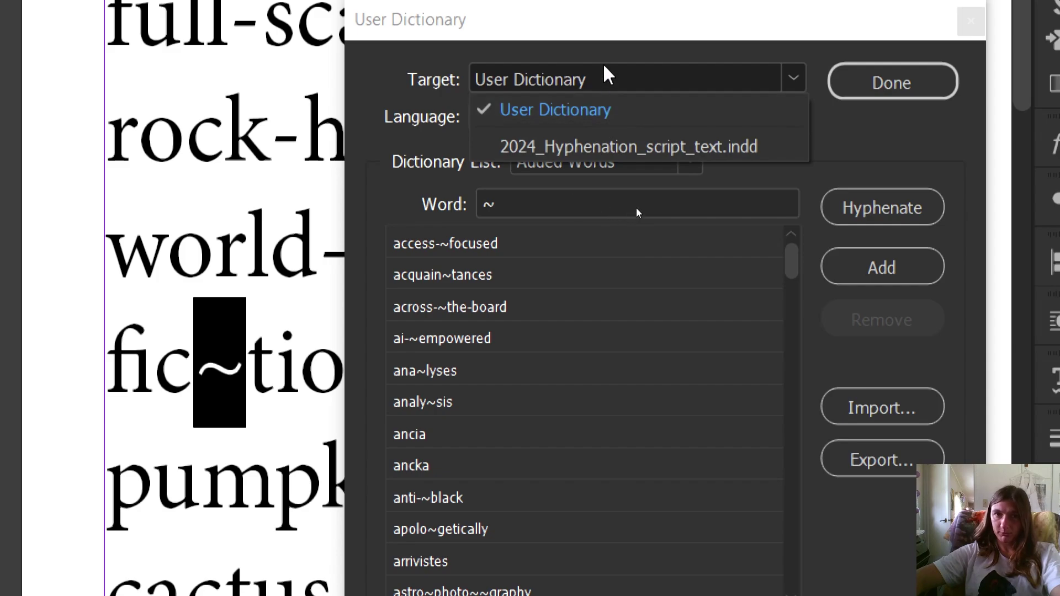
pyautogui.click(605, 113)
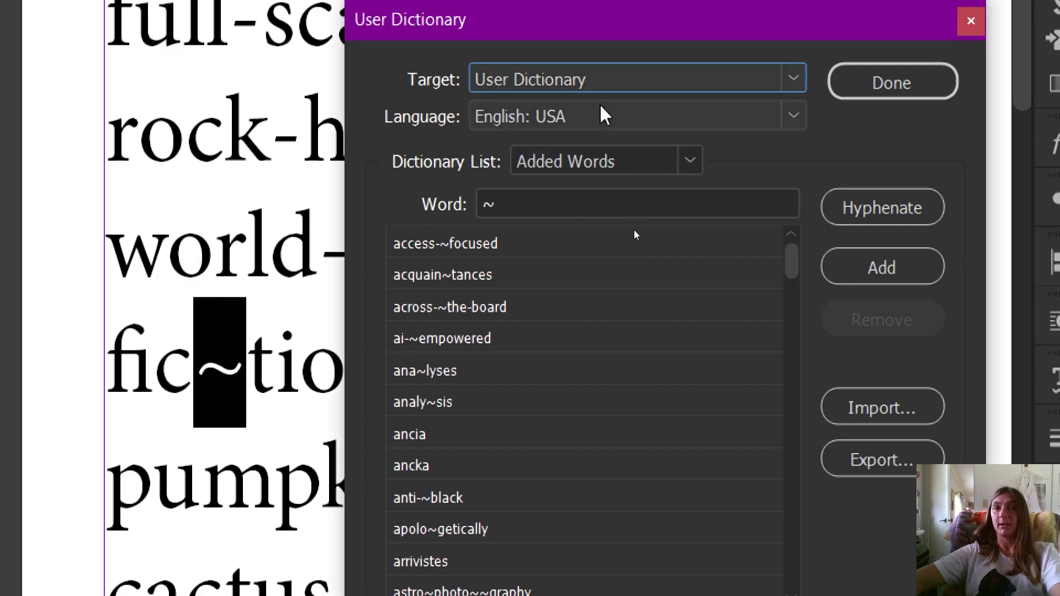
pyautogui.click(525, 205)
pyautogui.moveTo(530, 205); pyautogui.dragTo(485, 206)
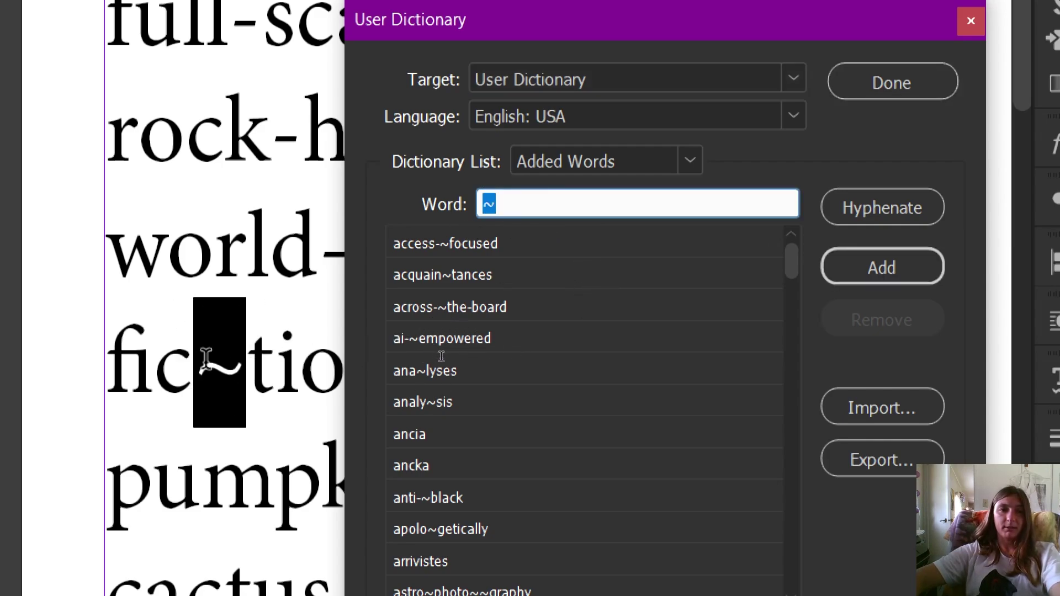
pyautogui.click(513, 192)
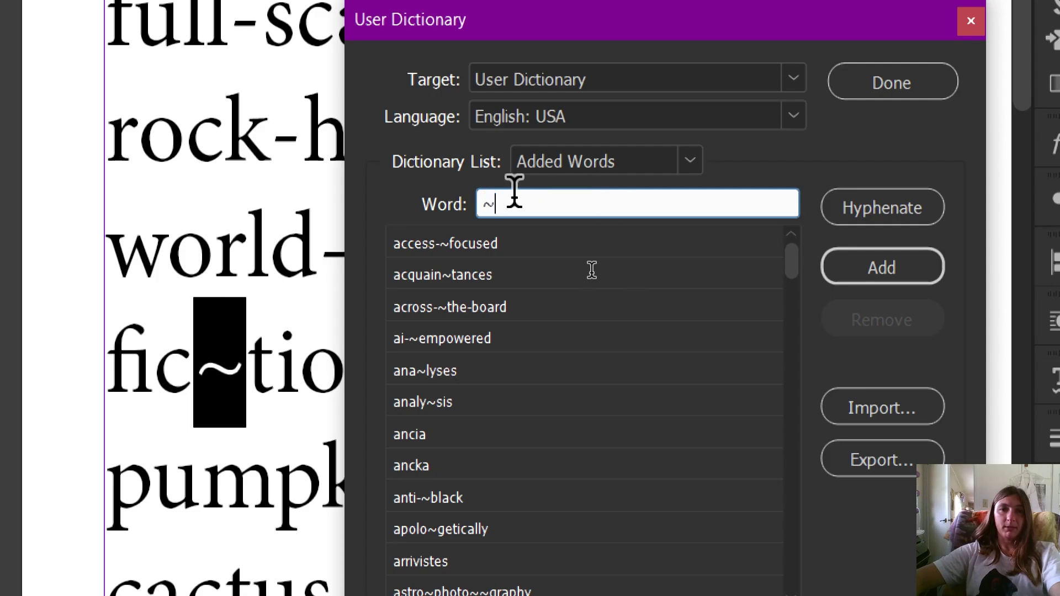
pyautogui.moveTo(467, 204); pyautogui.dragTo(608, 207)
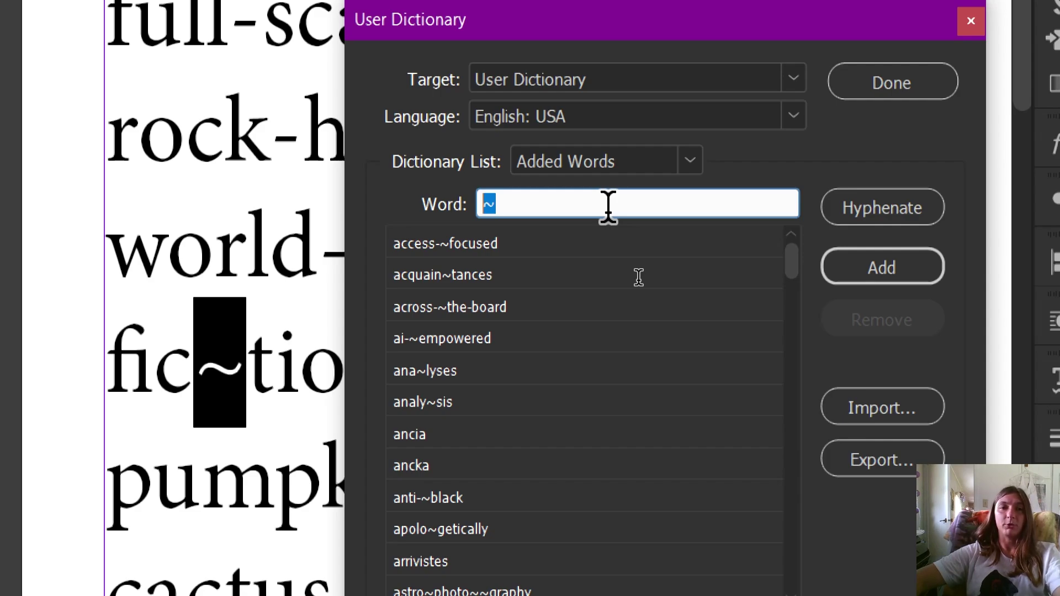
pyautogui.press('BackSpace')
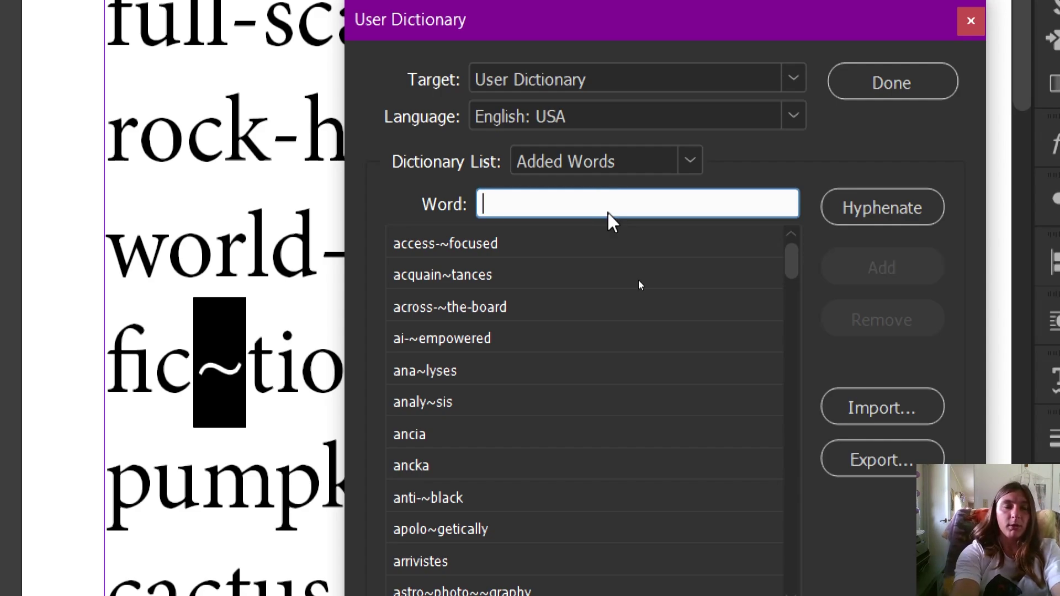
# - Enter rock-~hard in the Word field and add it to the user dictionary
pyautogui.write('rock-')
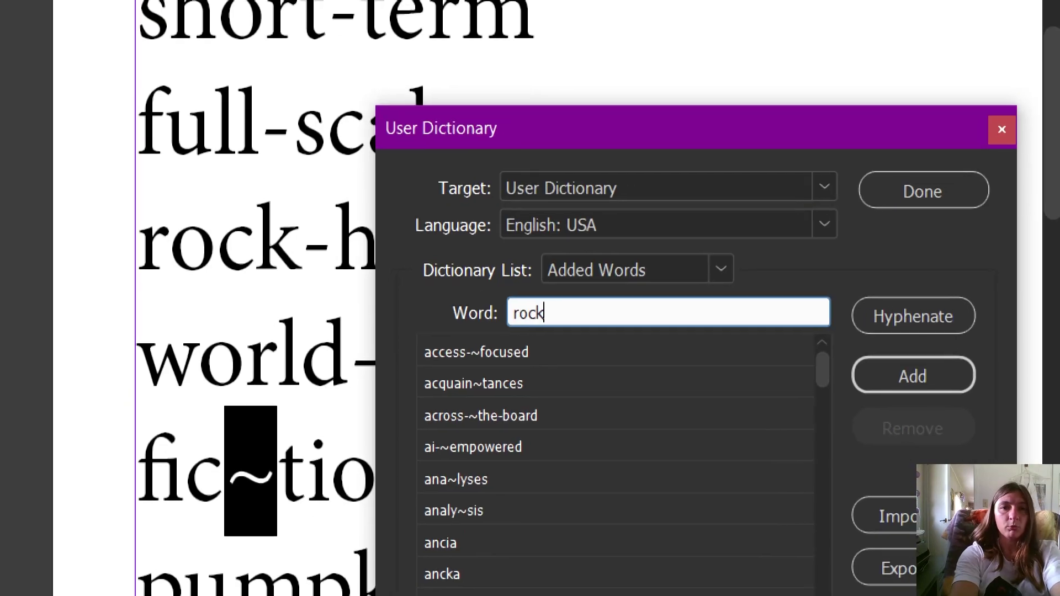
pyautogui.write('hard')
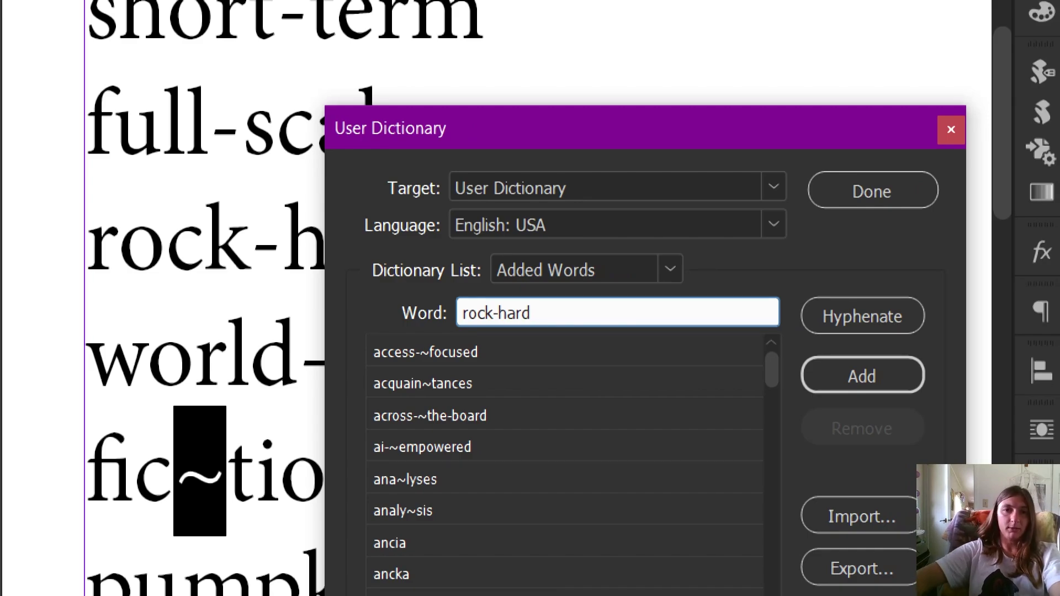
pyautogui.press('Left')
pyautogui.press('Left')
pyautogui.press('Left')
pyautogui.press('Left')
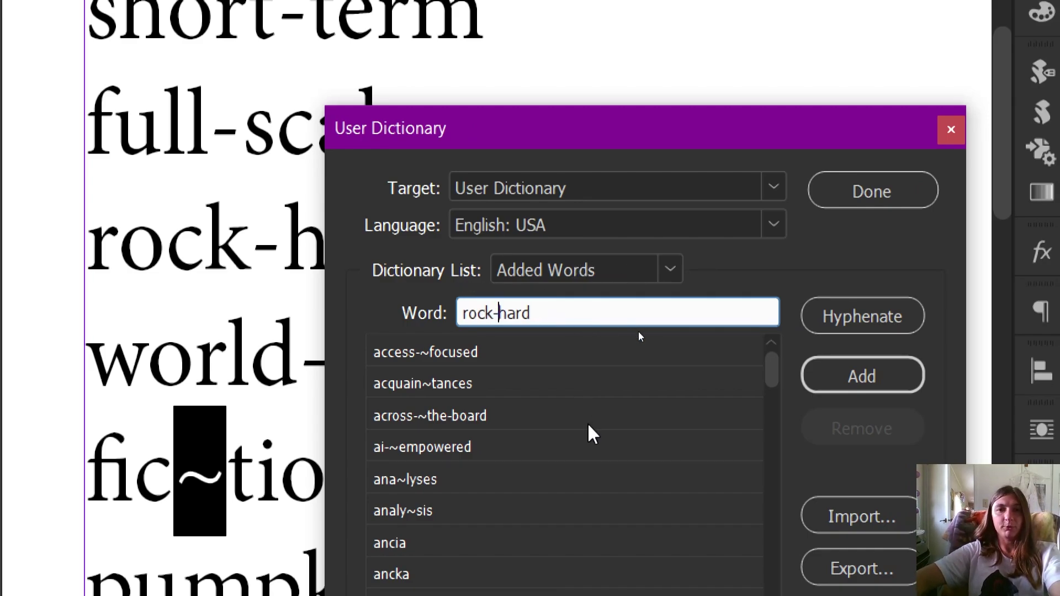
pyautogui.write('~')
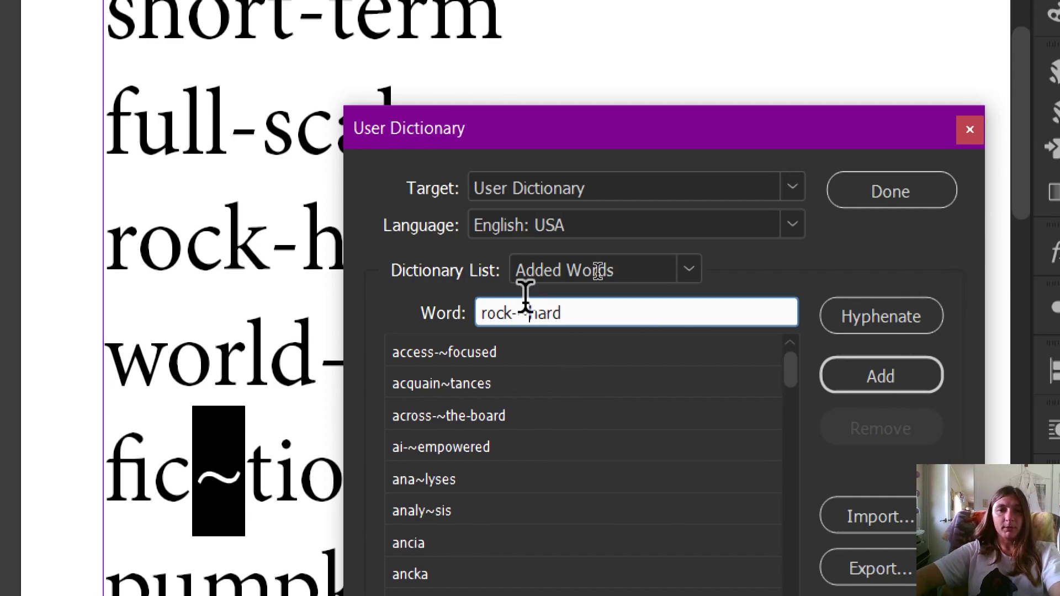
pyautogui.press('Return')
pyautogui.hotkey('ctrl', 'z')
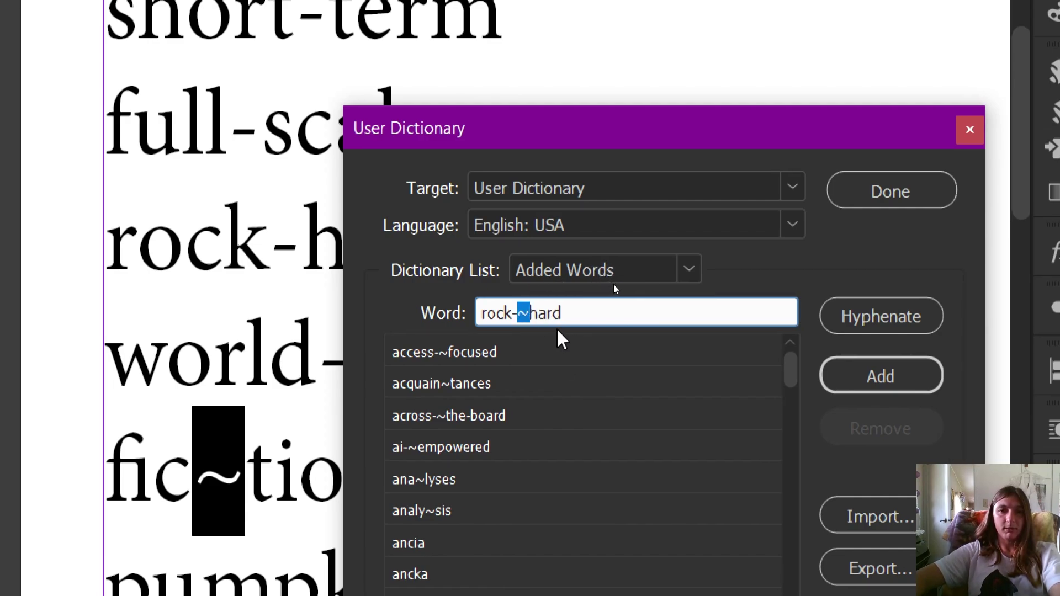
pyautogui.click(561, 313)
pyautogui.click(859, 387)
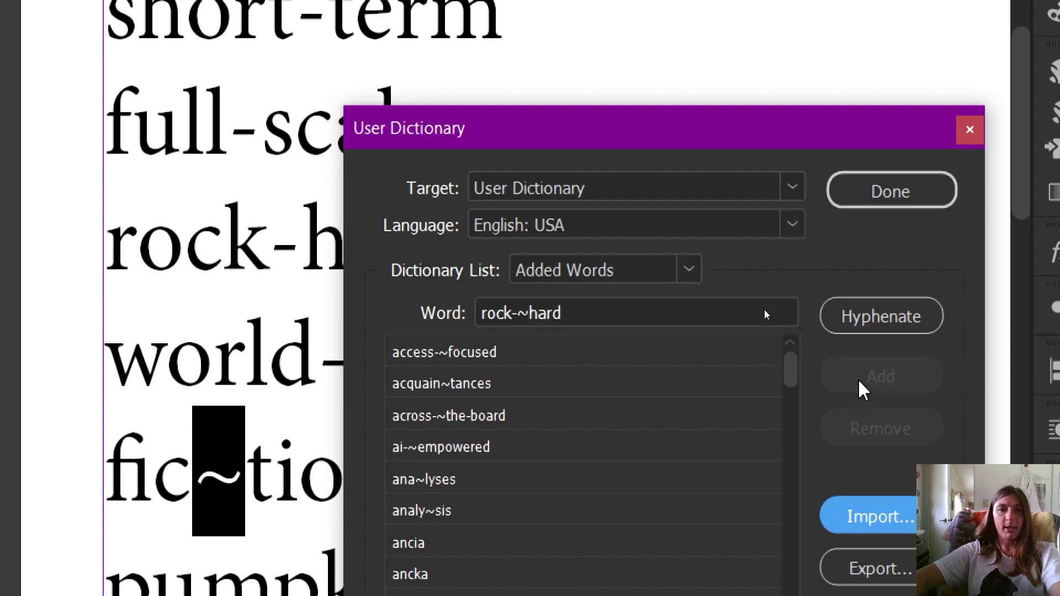
# - Replace the rock-~hard entry in the Word field with serenade
pyautogui.scroll(-8, 668, 458)
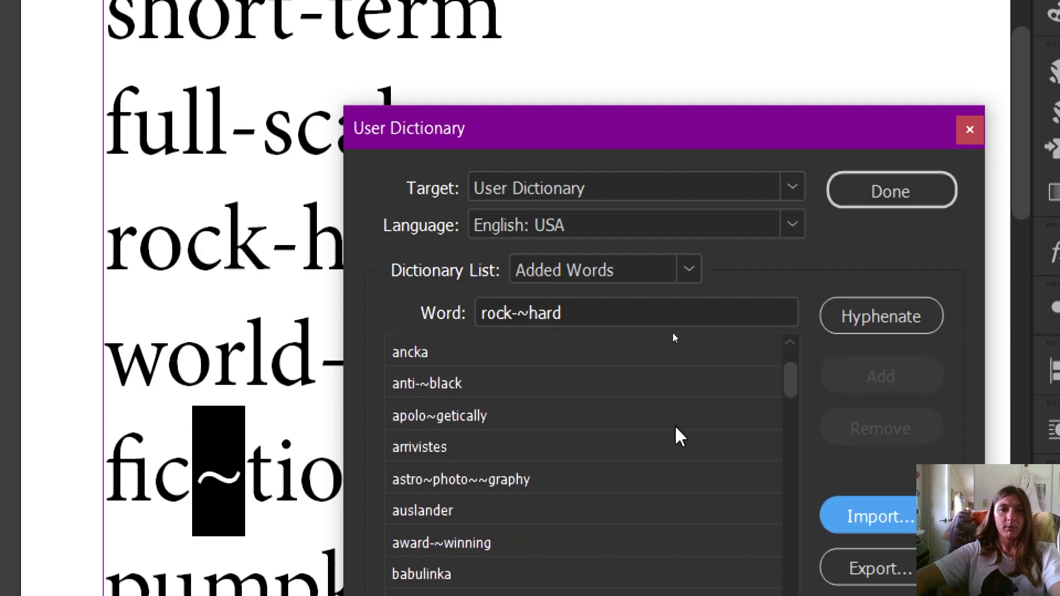
pyautogui.scroll(8, 685, 423)
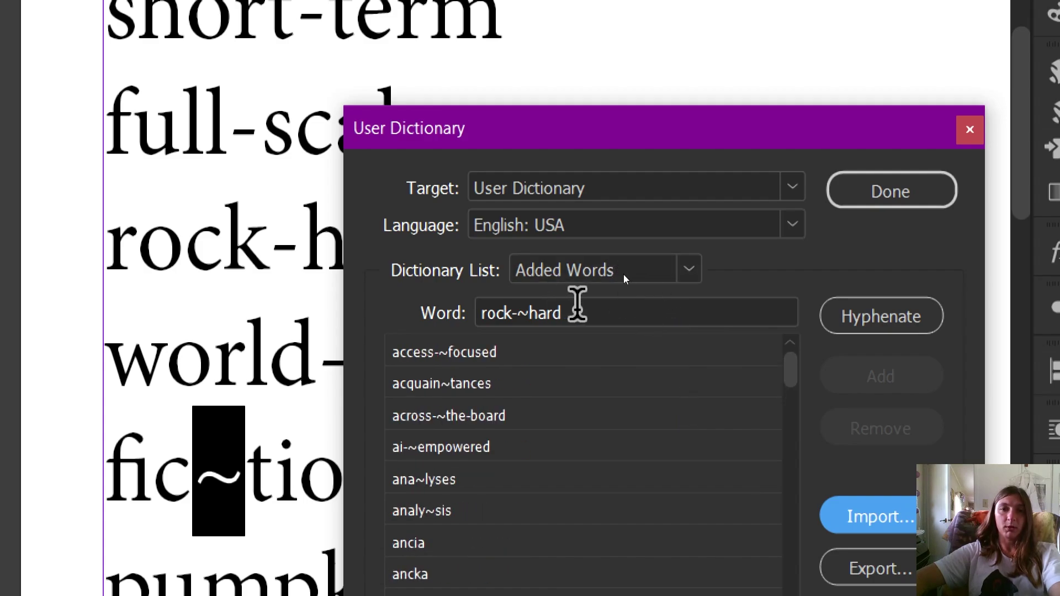
pyautogui.moveTo(575, 306); pyautogui.dragTo(450, 310)
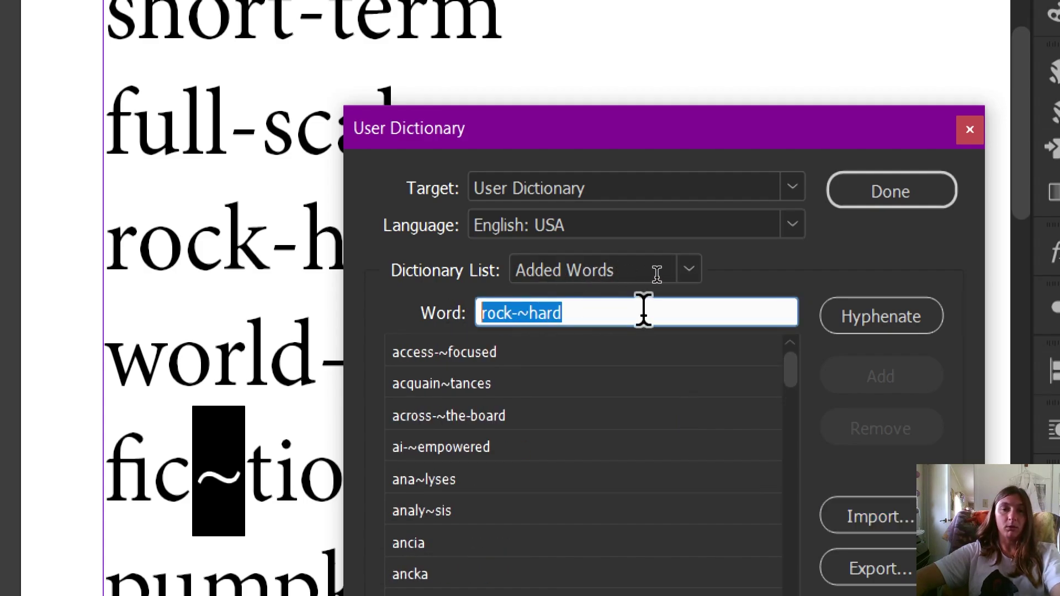
pyautogui.click(526, 314)
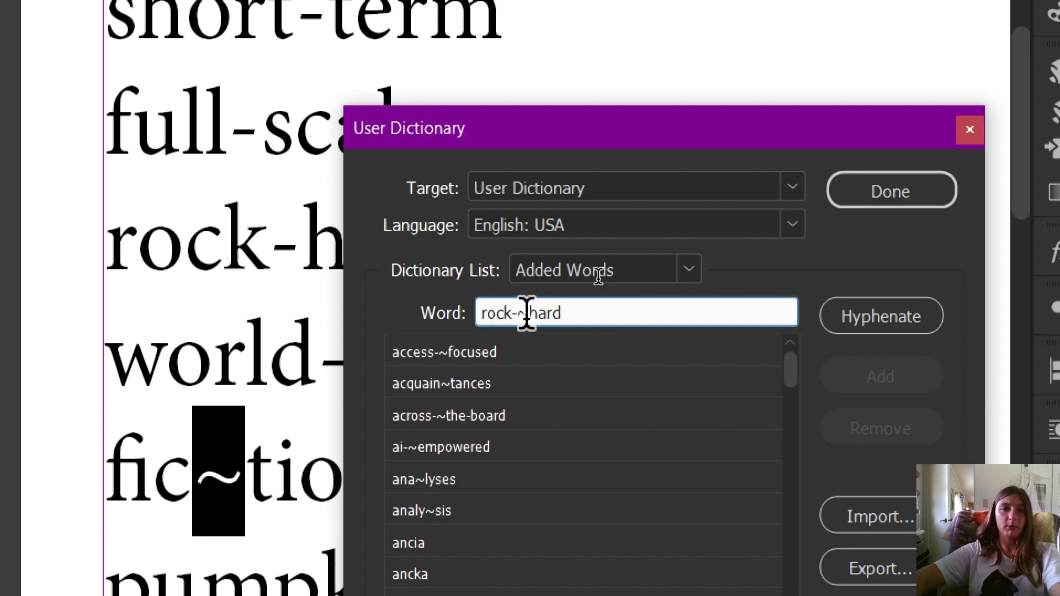
pyautogui.moveTo(530, 313); pyautogui.dragTo(521, 313)
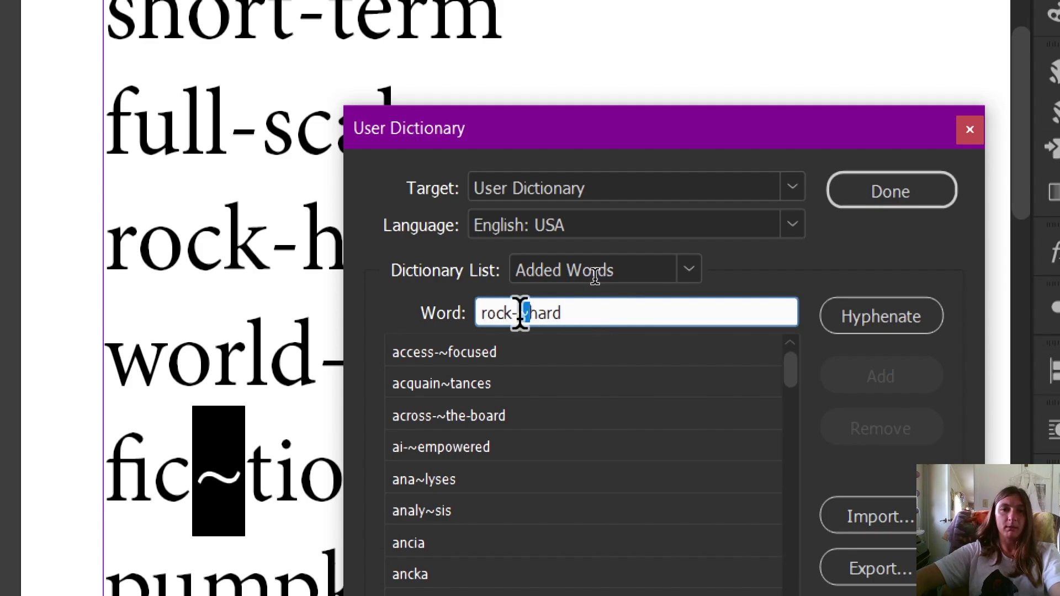
pyautogui.click(589, 313)
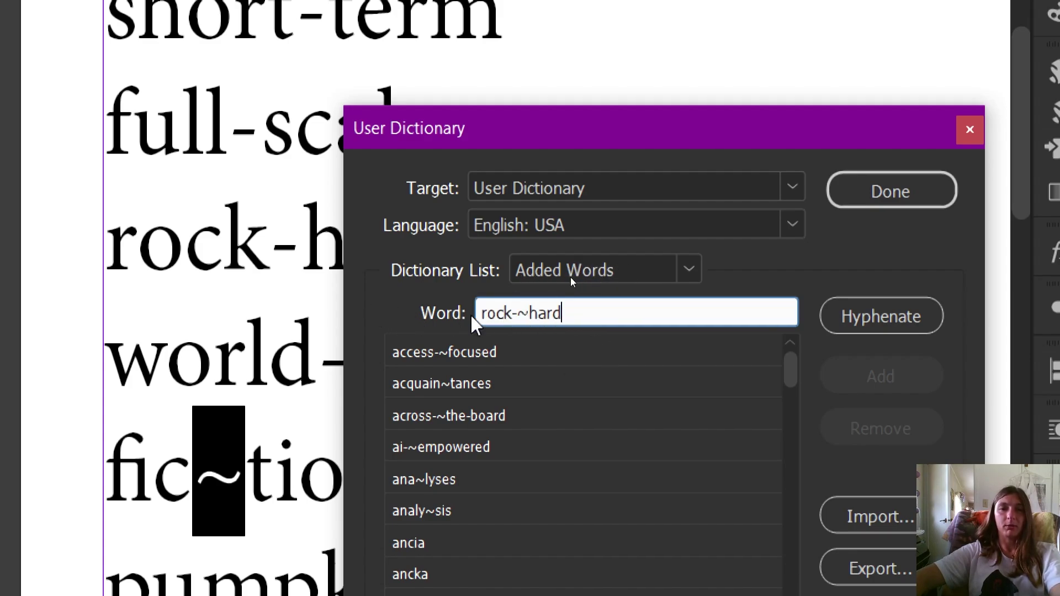
pyautogui.moveTo(580, 314); pyautogui.dragTo(431, 315)
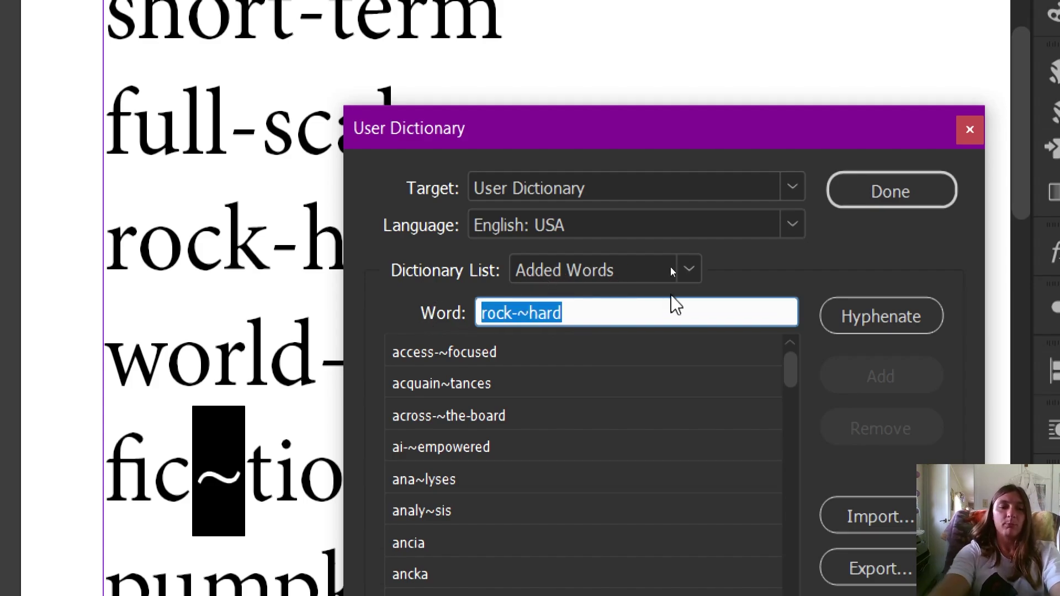
pyautogui.write('serenade')
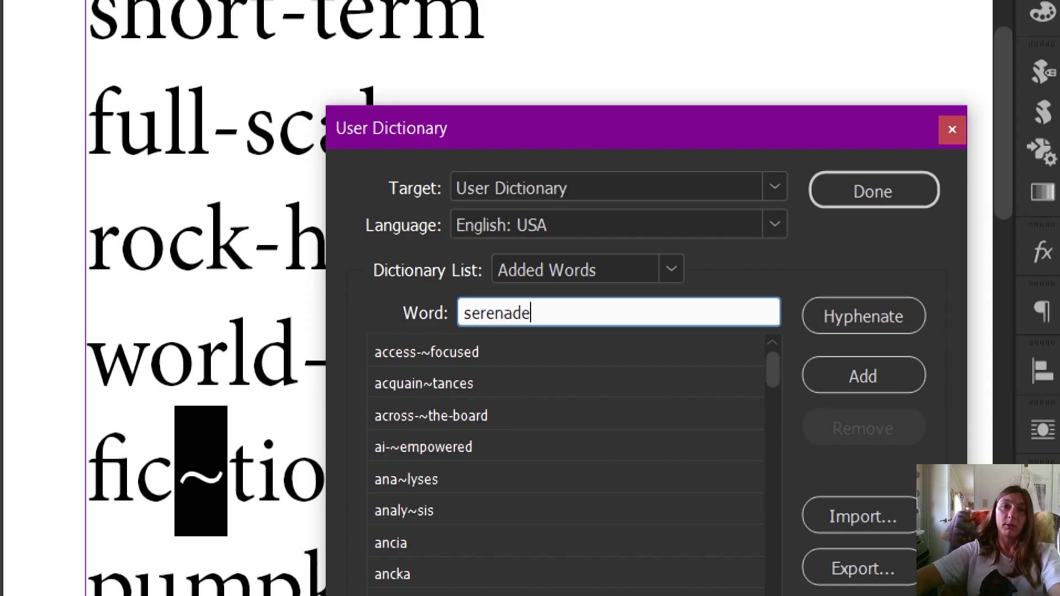
# - Mark serenade as ser~en~~ade, add it to the dictionary, and close the User Dictionary dialog
pyautogui.moveTo(464, 310); pyautogui.dragTo(531, 313)
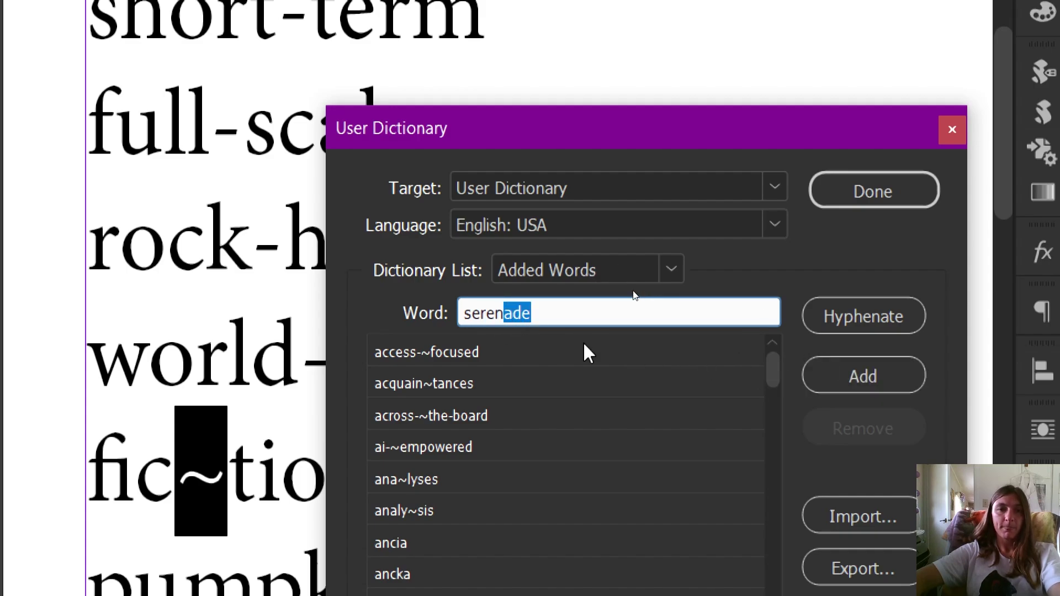
pyautogui.click(484, 312)
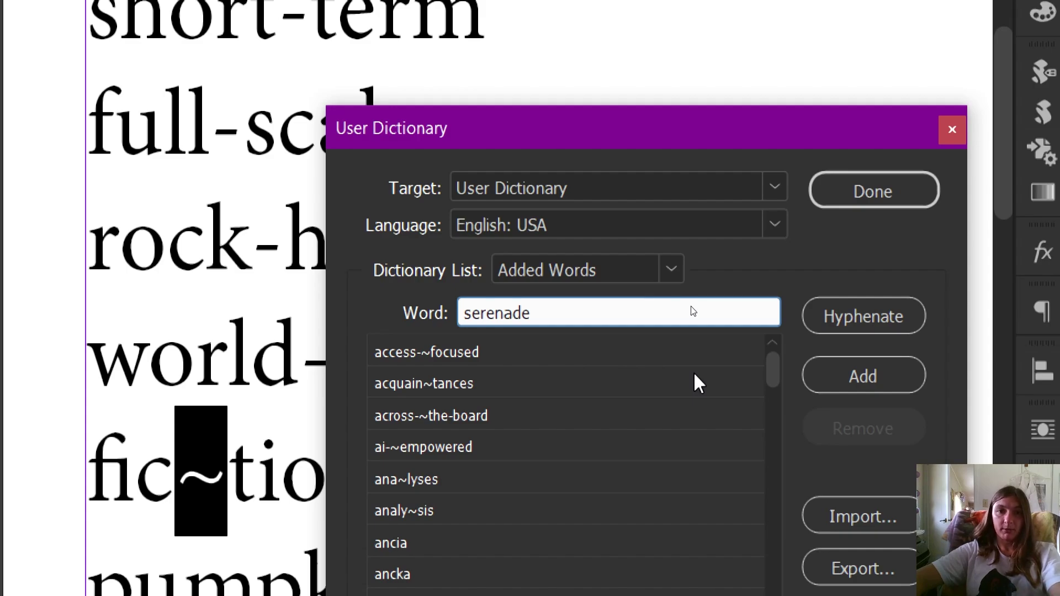
pyautogui.write('~')
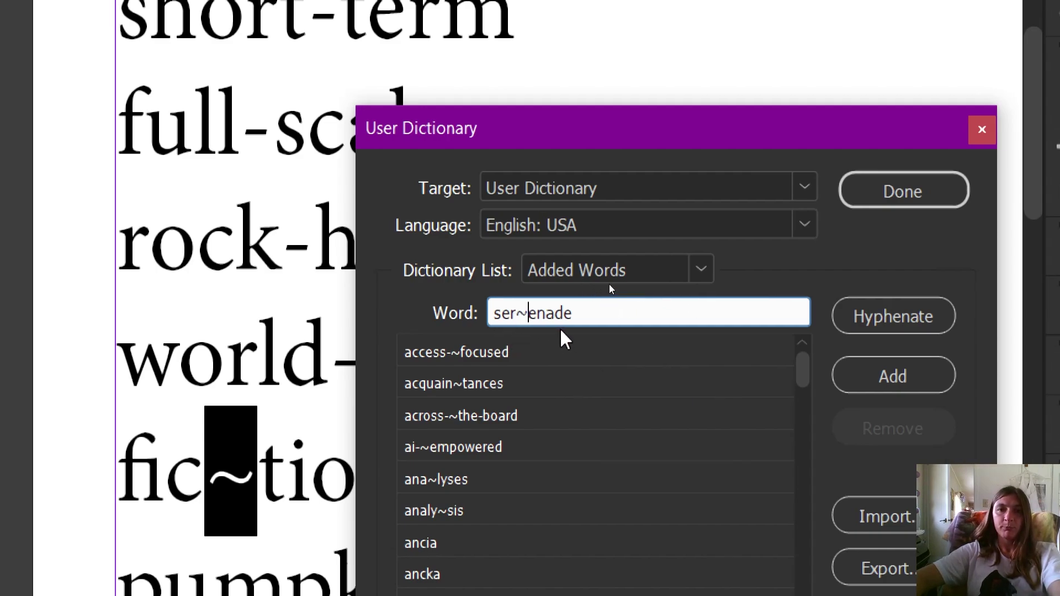
pyautogui.click(545, 313)
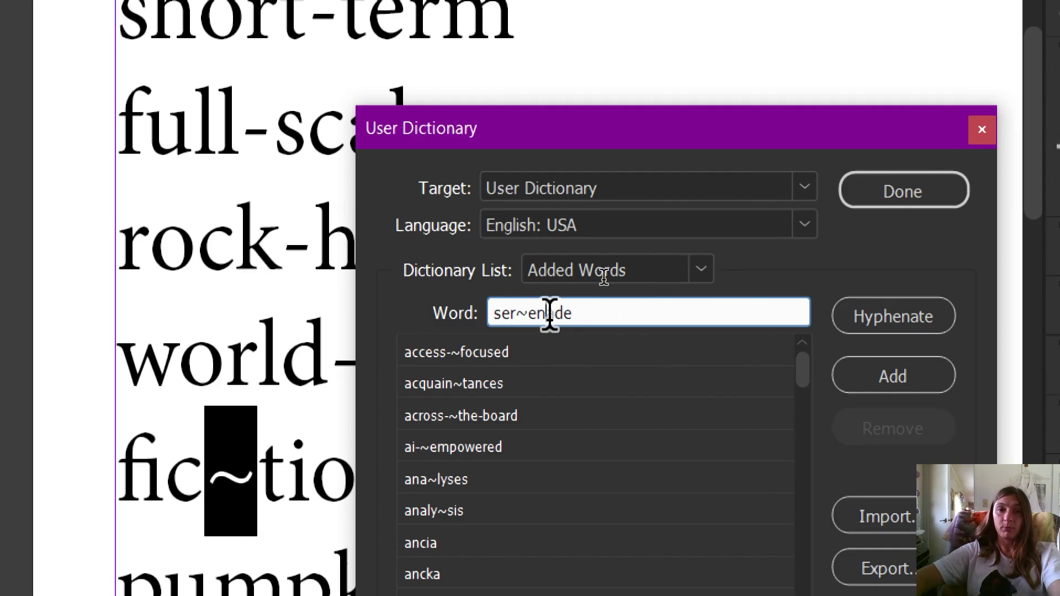
pyautogui.write('~')
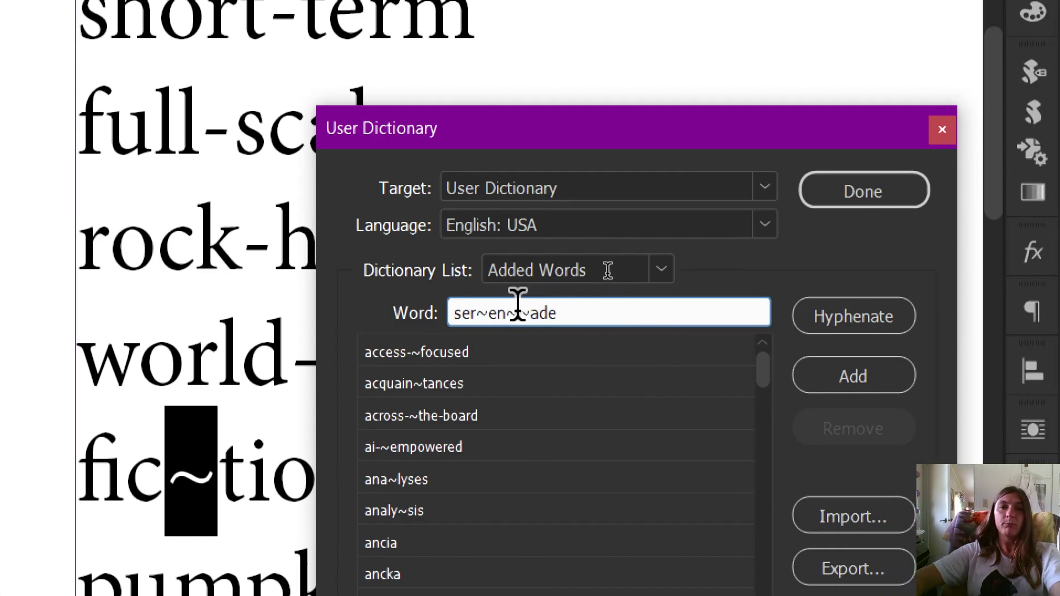
pyautogui.write('~')
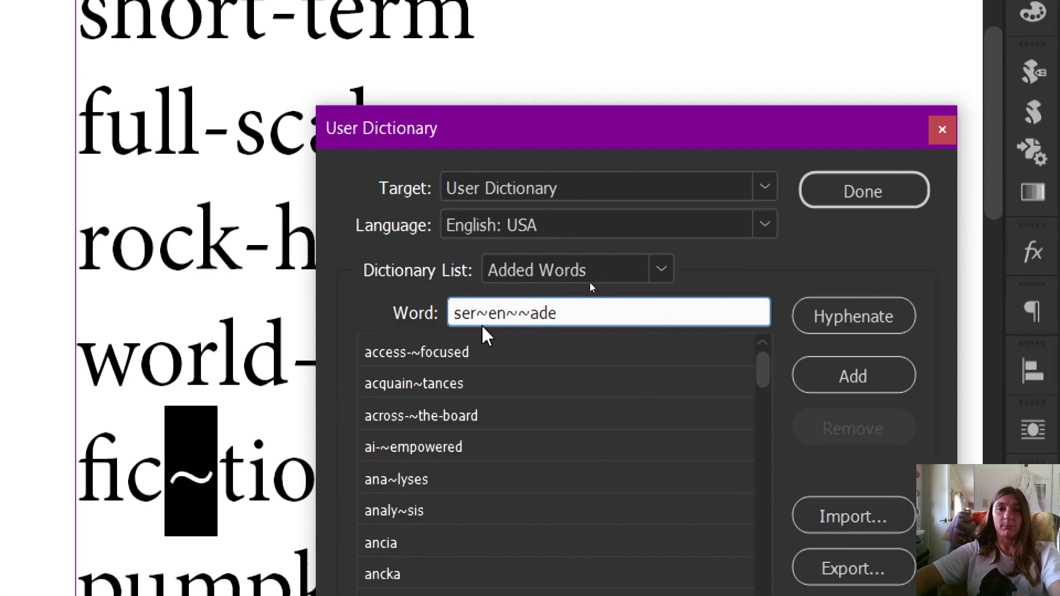
pyautogui.moveTo(476, 313); pyautogui.dragTo(489, 313)
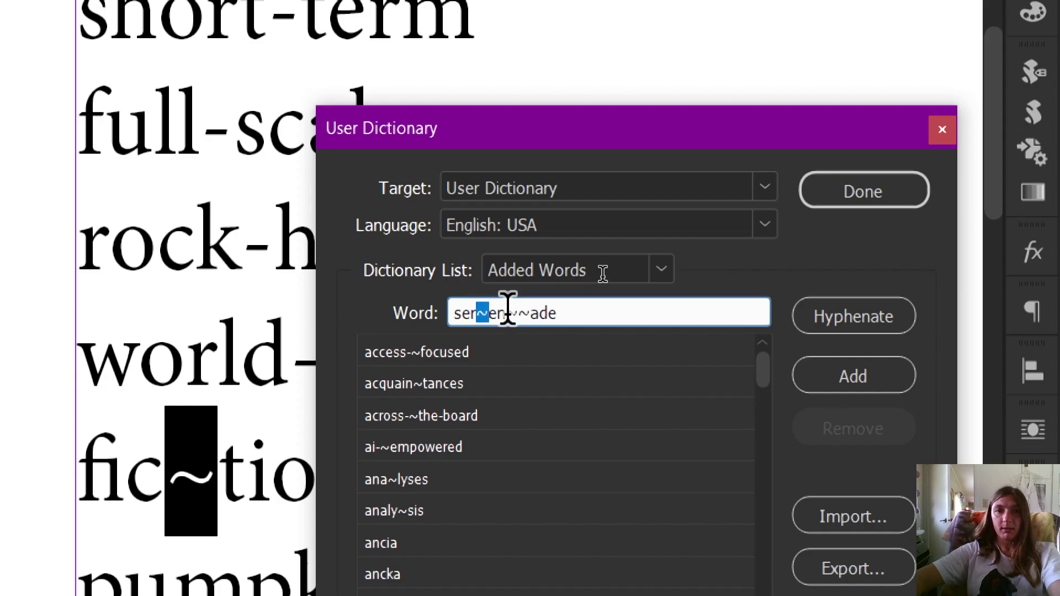
pyautogui.moveTo(507, 313); pyautogui.dragTo(531, 313)
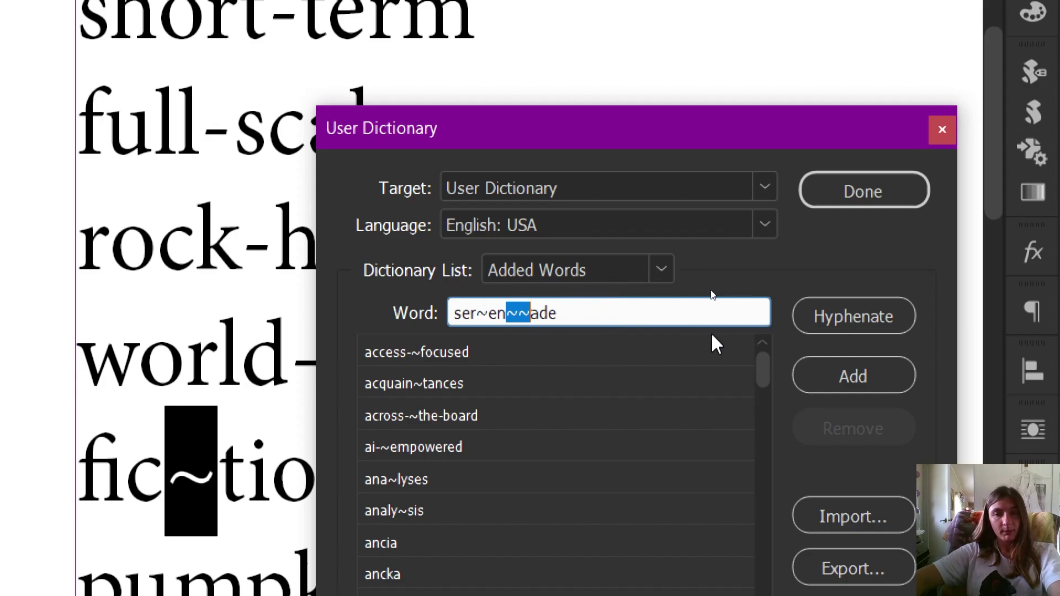
pyautogui.click(833, 380)
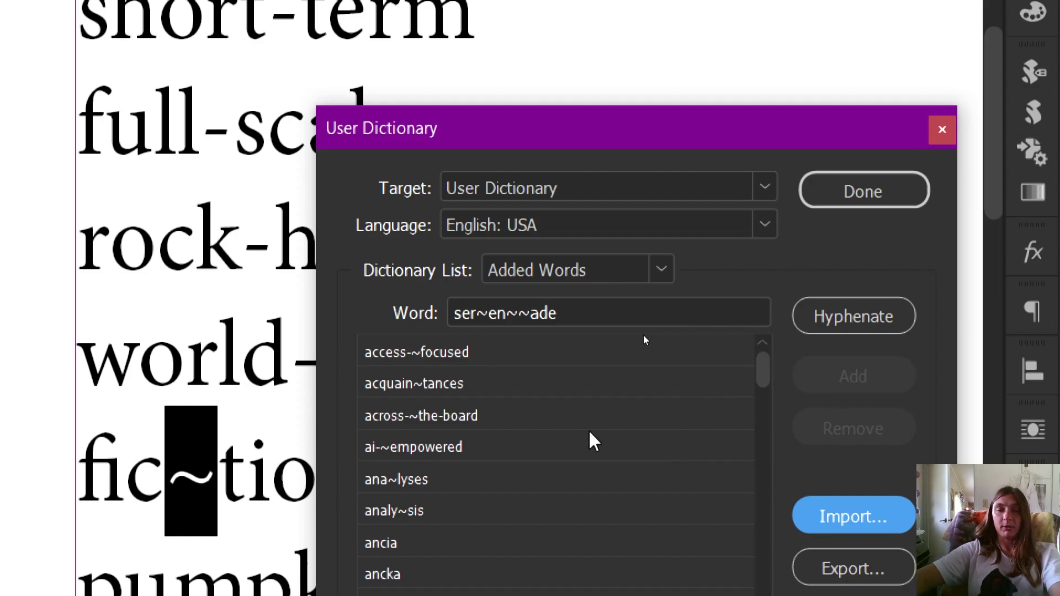
pyautogui.click(883, 203)
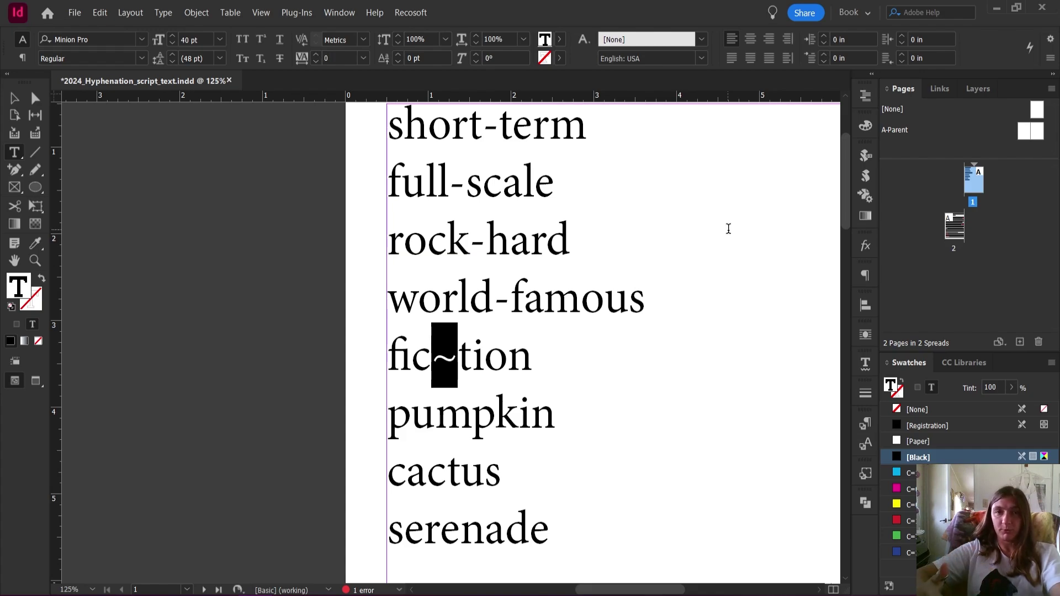
# - Add a ~ after the hyphens in the compounds, e.g. full-~scale, rock-~hard, world-~famous
pyautogui.click(518, 217)
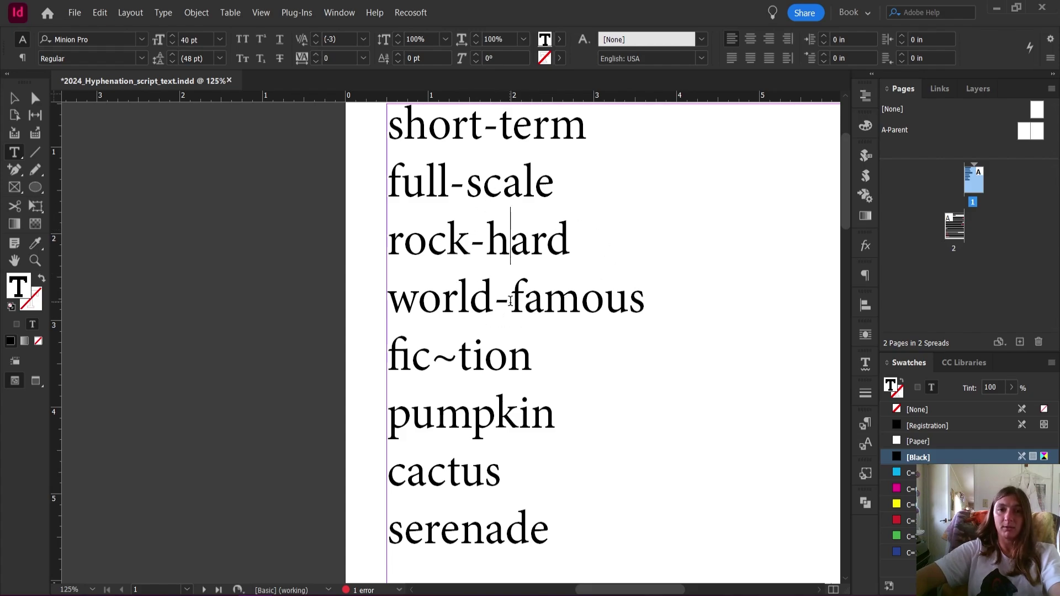
pyautogui.scroll(2, 500, 303)
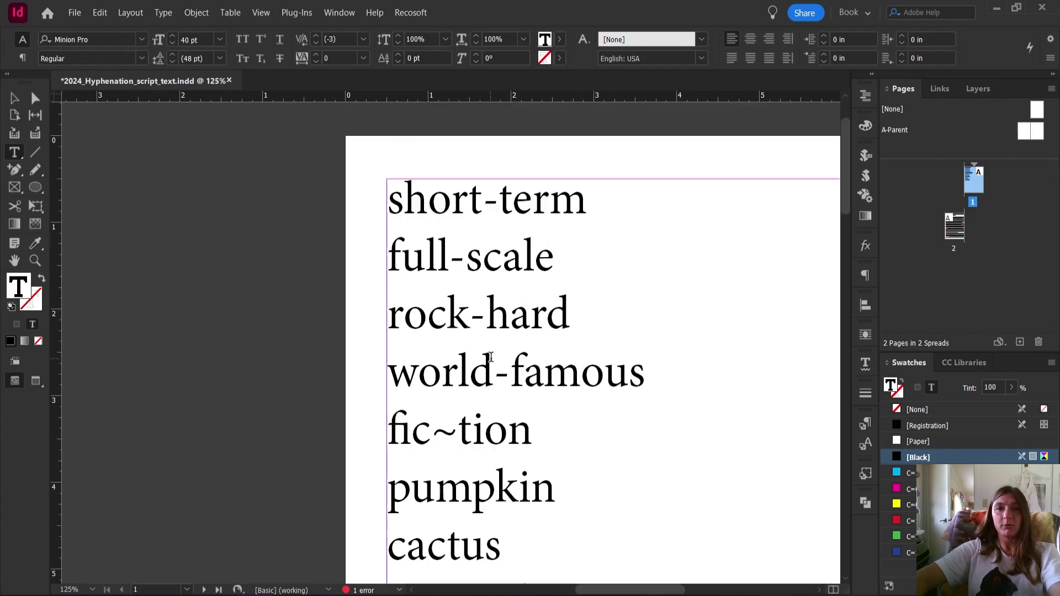
pyautogui.scroll(-1, 497, 279)
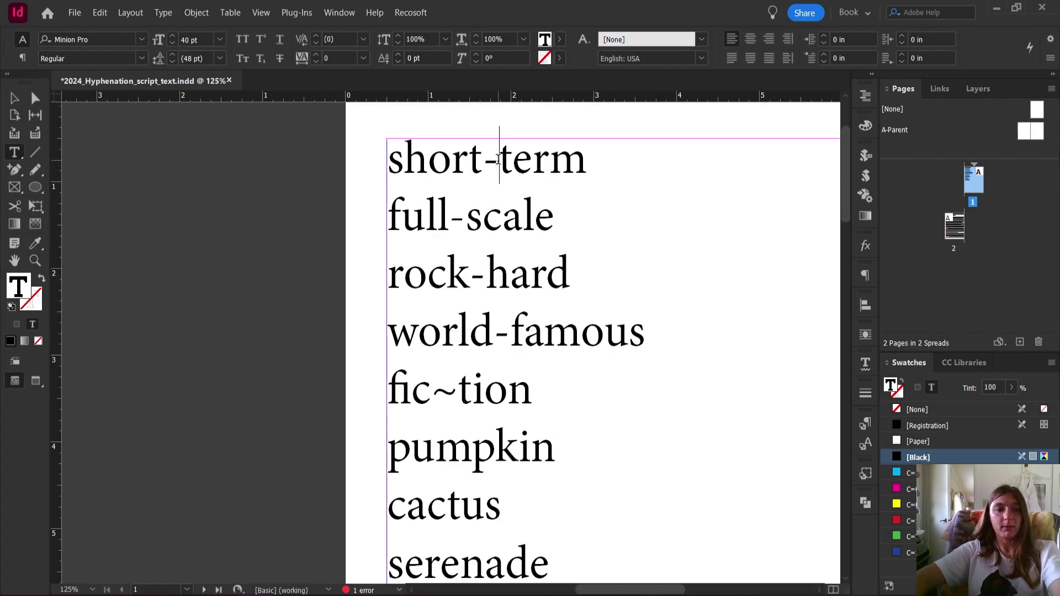
pyautogui.write('~')
pyautogui.click(467, 221)
pyautogui.write('~')
pyautogui.click(488, 278)
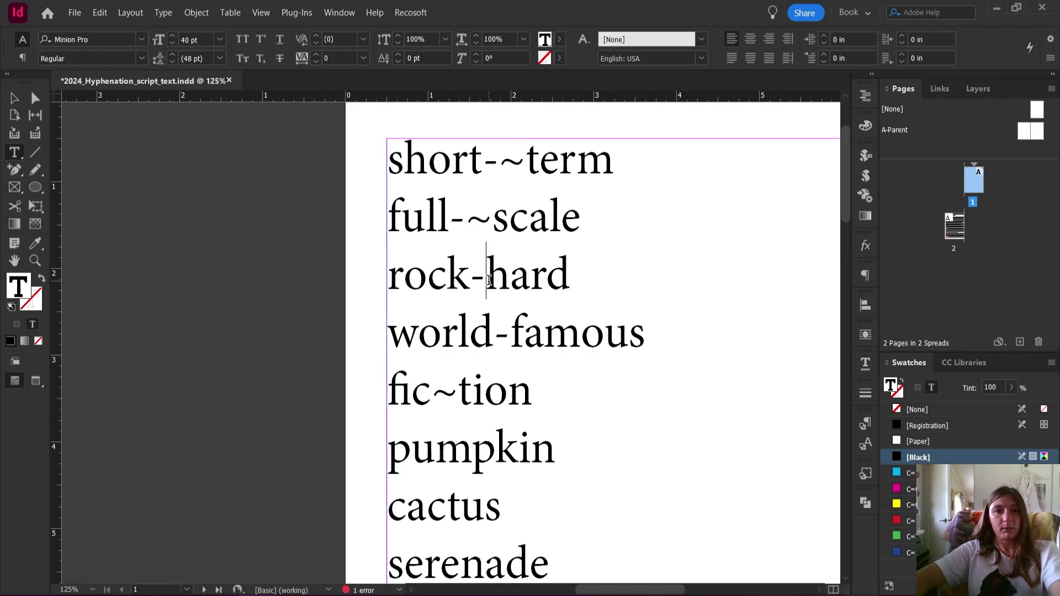
pyautogui.write('~')
pyautogui.click(506, 331)
pyautogui.write('~')
# - Mark the breakpoints in the lower words as pum~pkin, cac~tus and ser~en~~ade
pyautogui.scroll(-2, 495, 350)
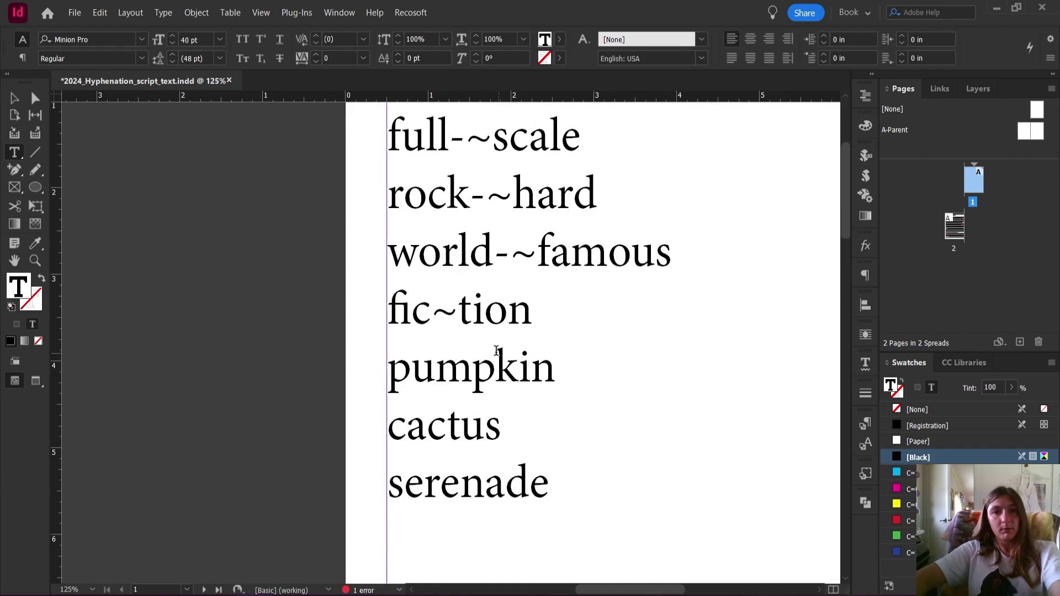
pyautogui.click(472, 366)
pyautogui.write('~')
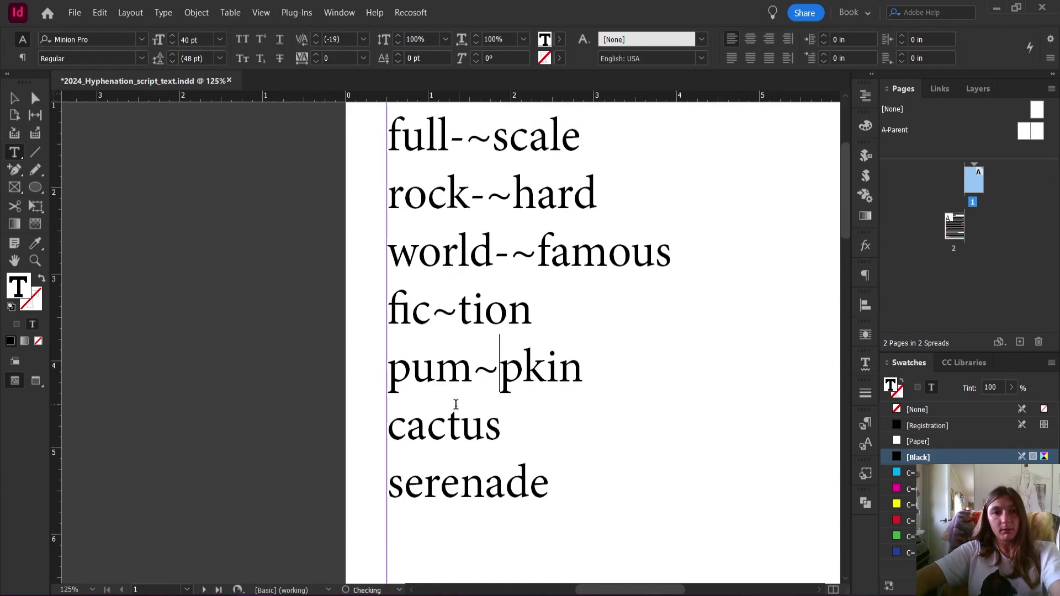
pyautogui.click(458, 426)
pyautogui.write('~')
pyautogui.click(448, 485)
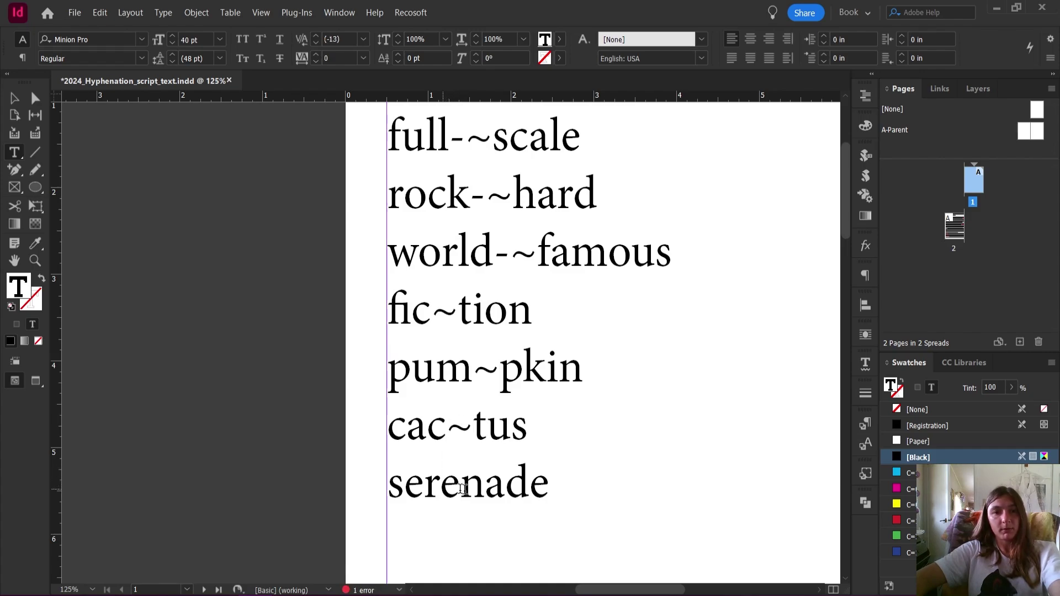
pyautogui.write('~')
pyautogui.click(513, 484)
pyautogui.write('~')
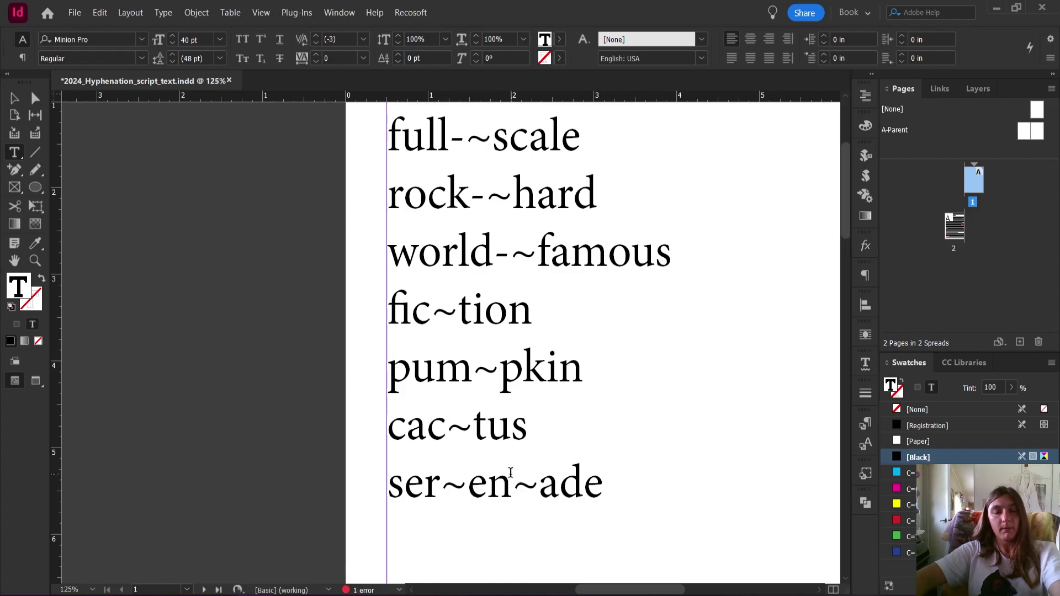
pyautogui.write('~')
# - Scroll through the word list to check the marked breakpoints
pyautogui.scroll(3, 571, 415)
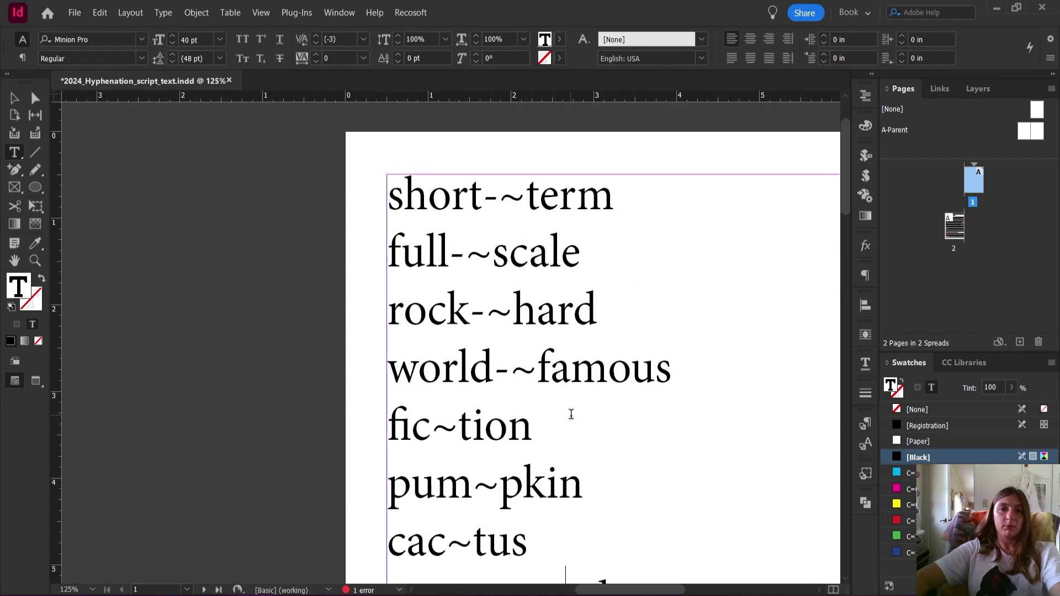
pyautogui.scroll(-2, 571, 414)
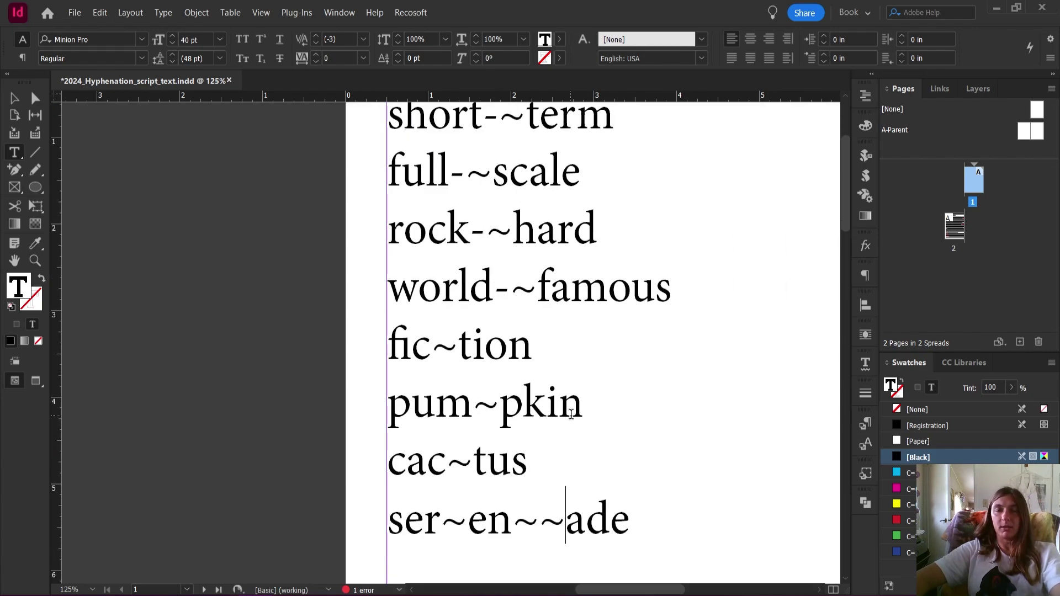
pyautogui.scroll(2, 551, 385)
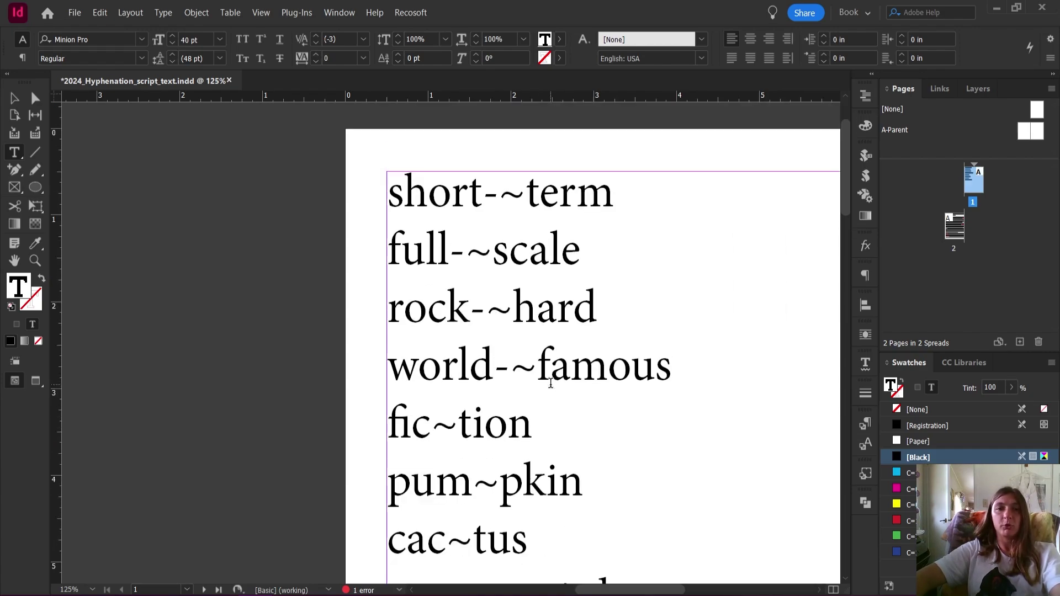
pyautogui.scroll(-2, 504, 341)
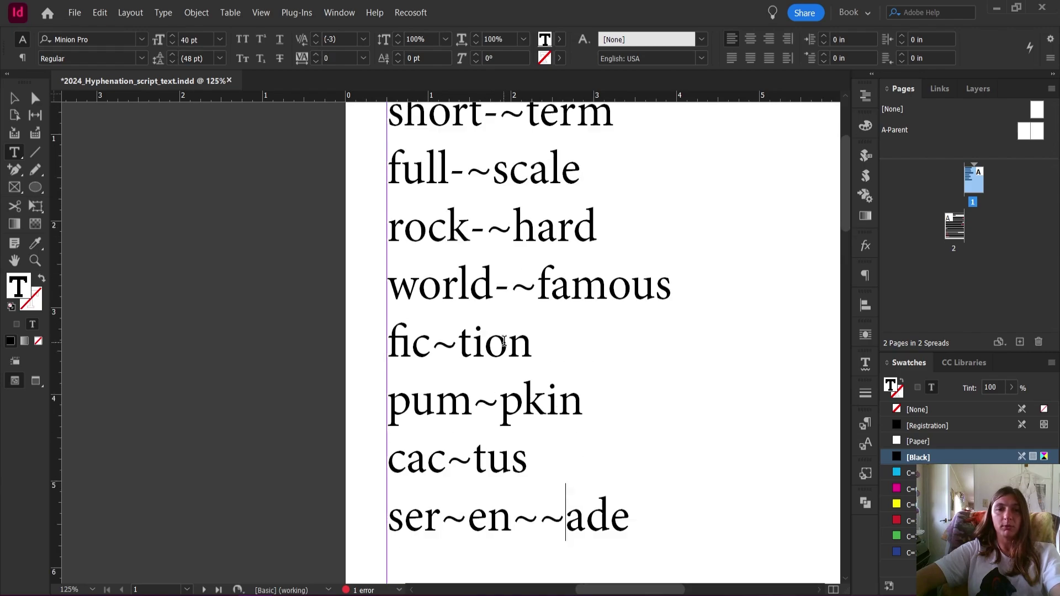
pyautogui.moveTo(631, 513); pyautogui.dragTo(459, 339)
pyautogui.click(486, 226)
pyautogui.scroll(-1, 547, 323)
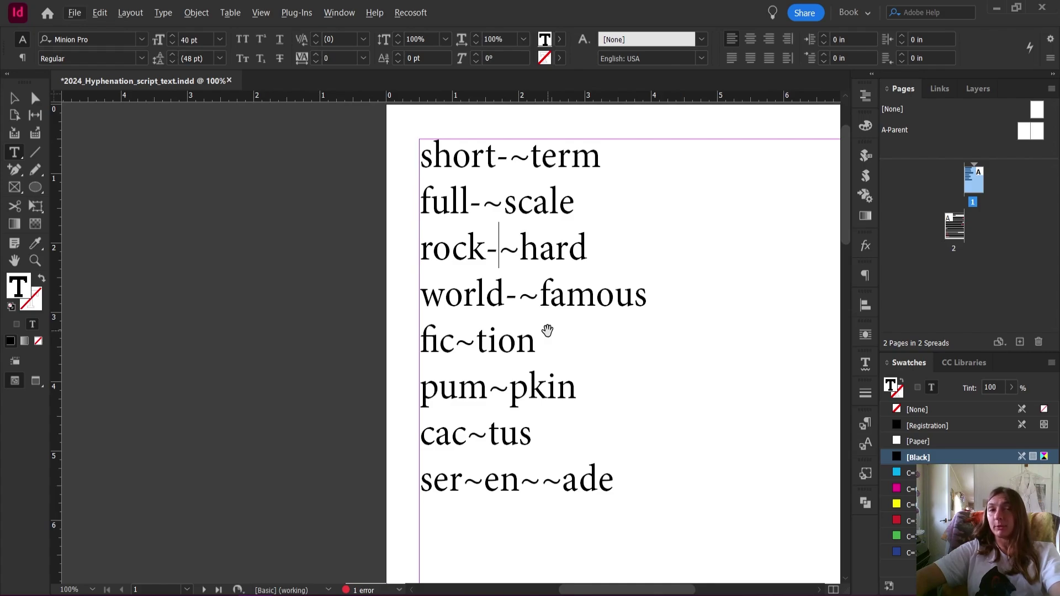
pyautogui.scroll(-3, 548, 330)
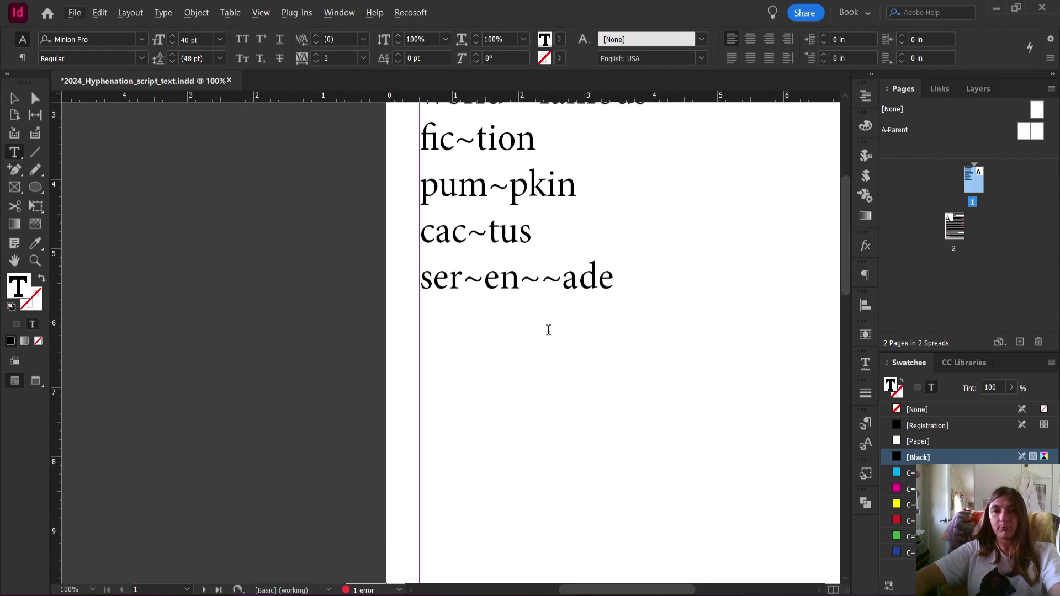
pyautogui.scroll(3, 547, 330)
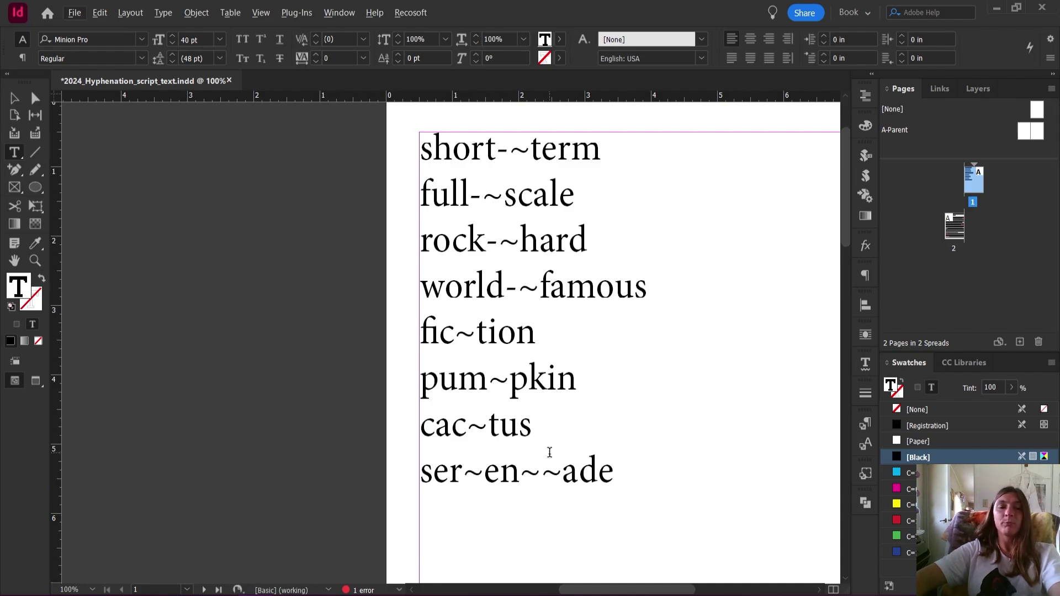
pyautogui.hotkey('alt', 'Tab')
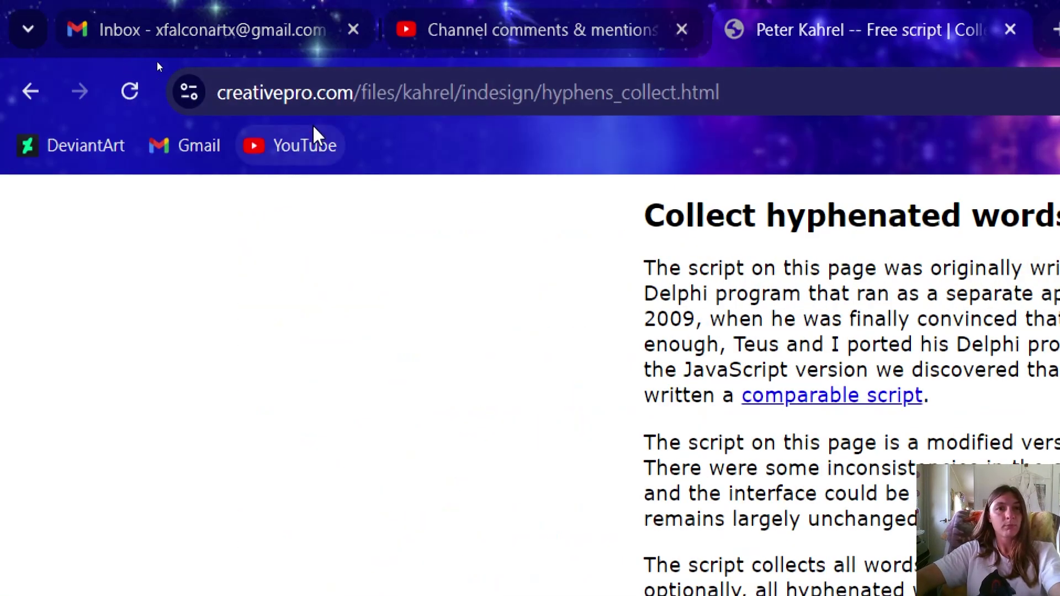
pyautogui.click(862, 96)
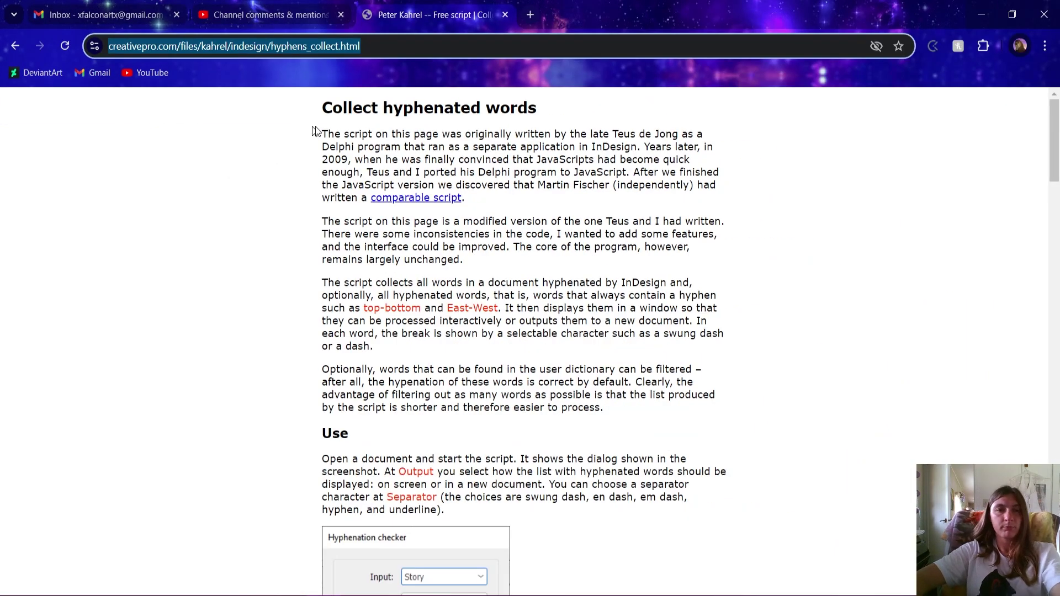
pyautogui.click(365, 128)
pyautogui.scroll(-1, 436, 215)
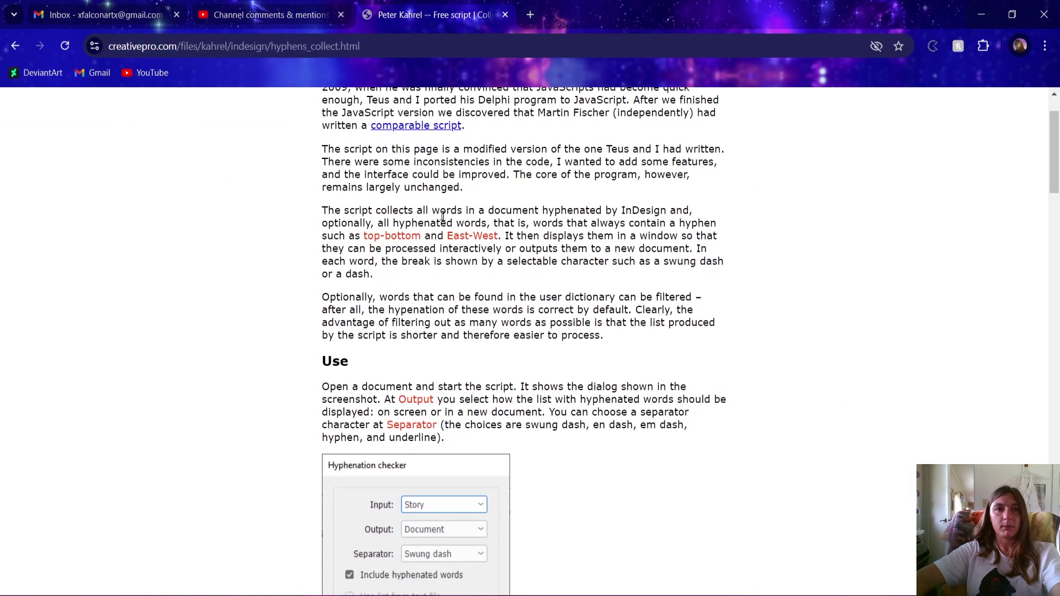
pyautogui.scroll(-20, 462, 213)
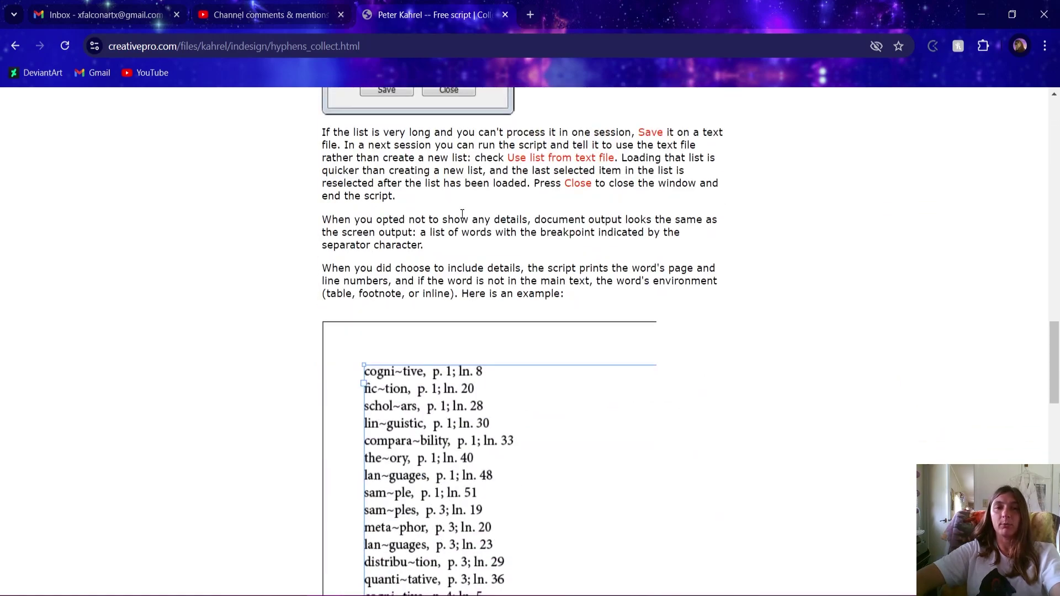
pyautogui.scroll(-3, 463, 221)
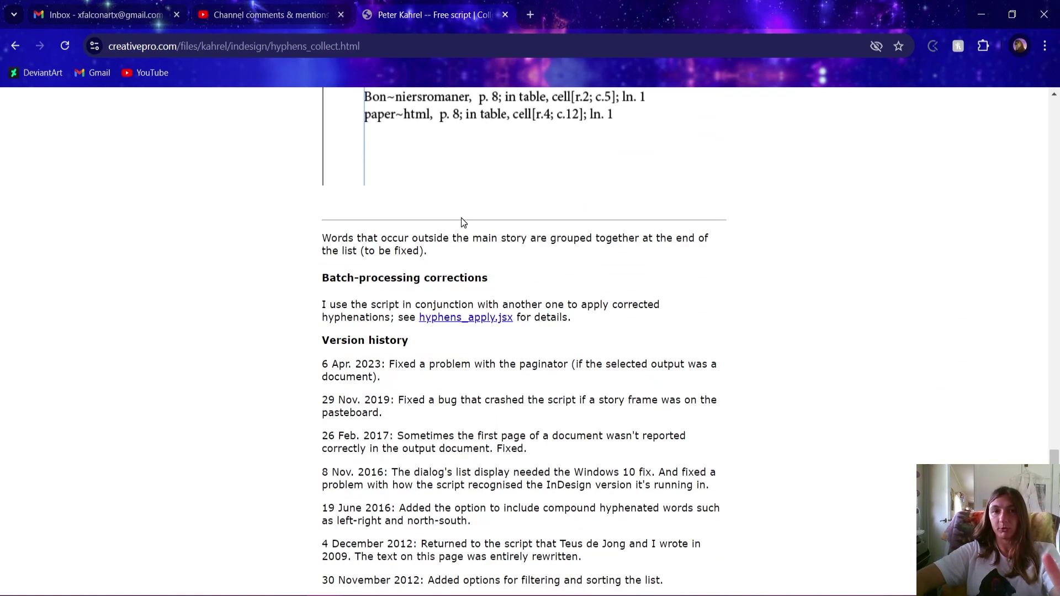
pyautogui.scroll(-4, 462, 221)
pyautogui.scroll(11, 462, 221)
pyautogui.scroll(15, 455, 220)
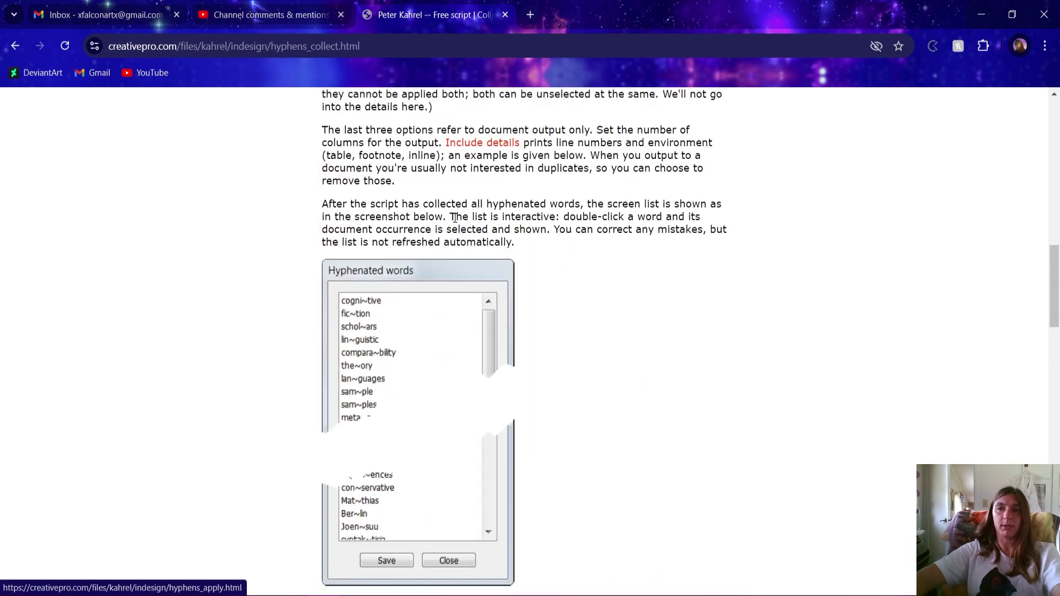
pyautogui.scroll(5, 456, 221)
pyautogui.scroll(4, 456, 221)
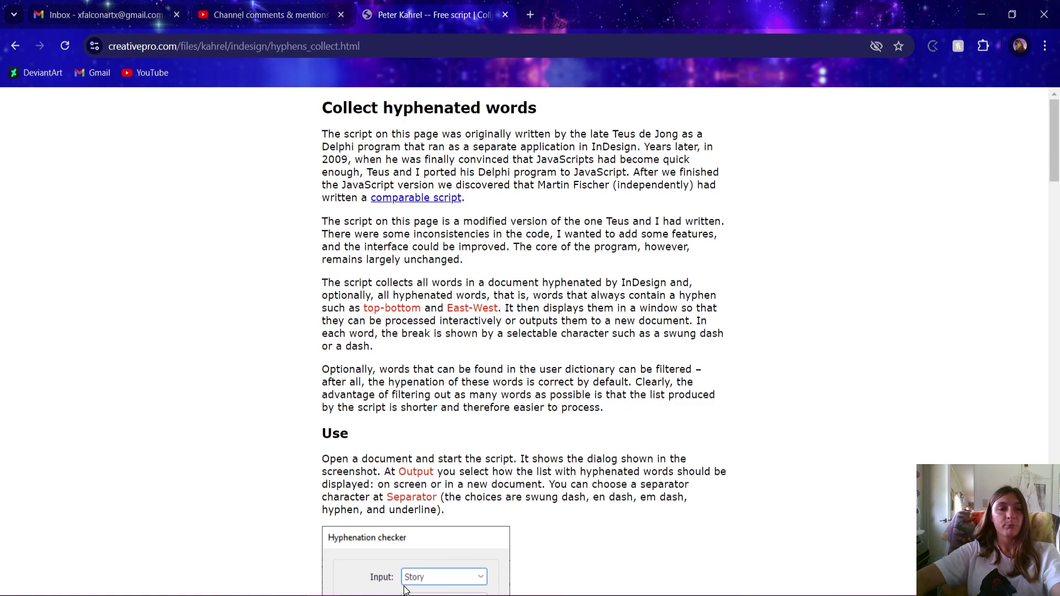
pyautogui.hotkey('alt', 'Tab')
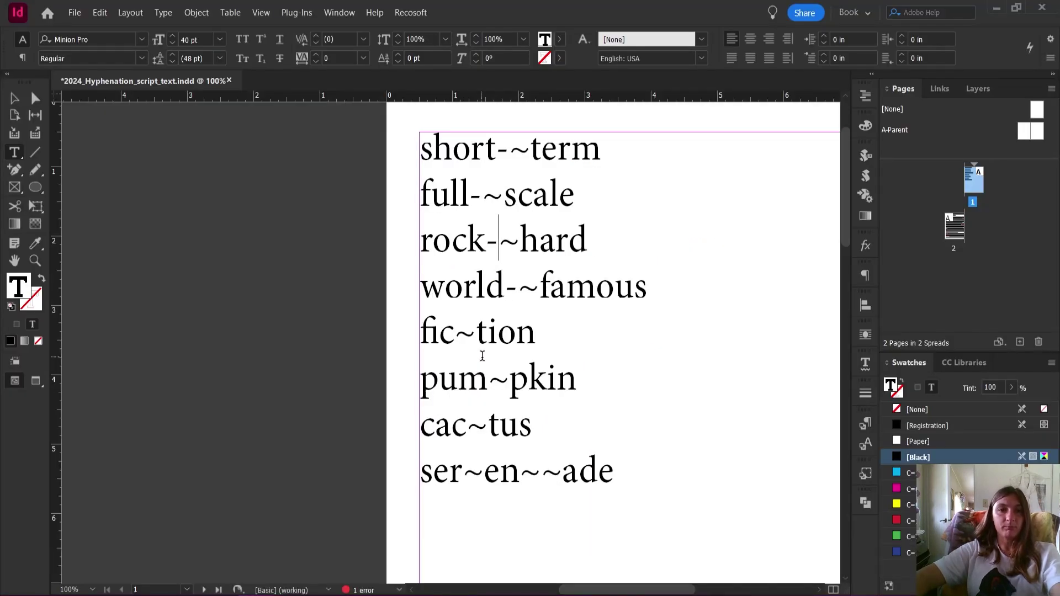
pyautogui.scroll(-3, 482, 356)
pyautogui.scroll(-8, 490, 350)
pyautogui.scroll(2, 256, 333)
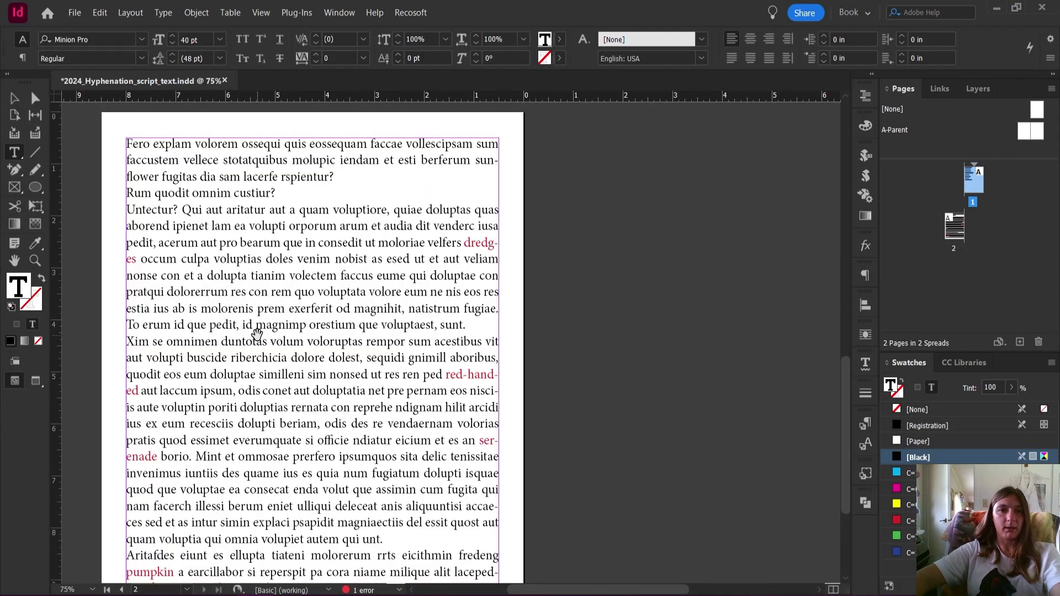
pyautogui.moveTo(584, 592); pyautogui.dragTo(546, 592)
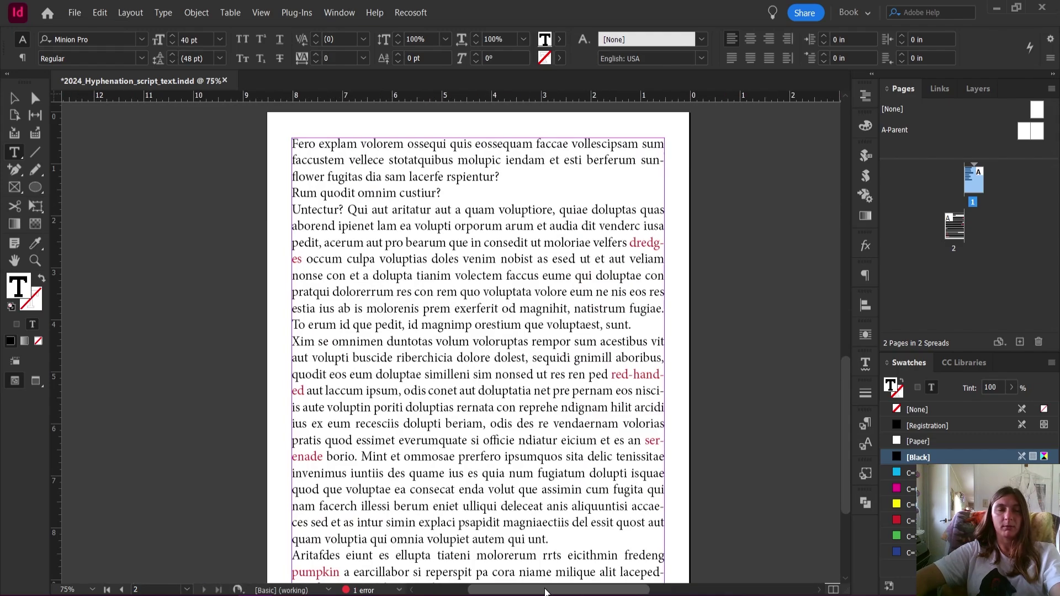
pyautogui.scroll(2, 651, 277)
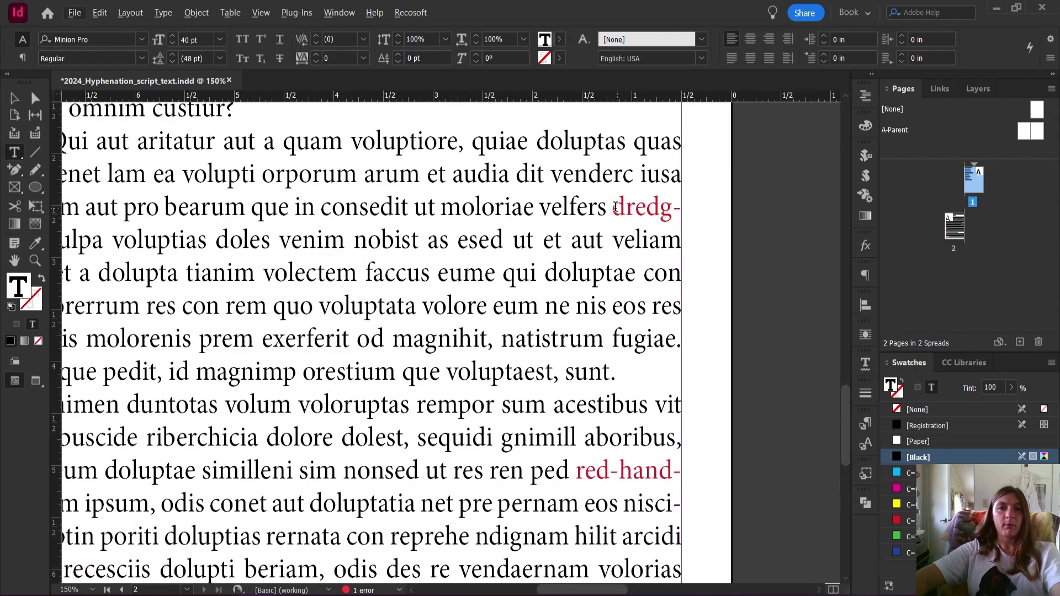
pyautogui.moveTo(615, 207); pyautogui.dragTo(683, 207)
pyautogui.scroll(-2, 635, 328)
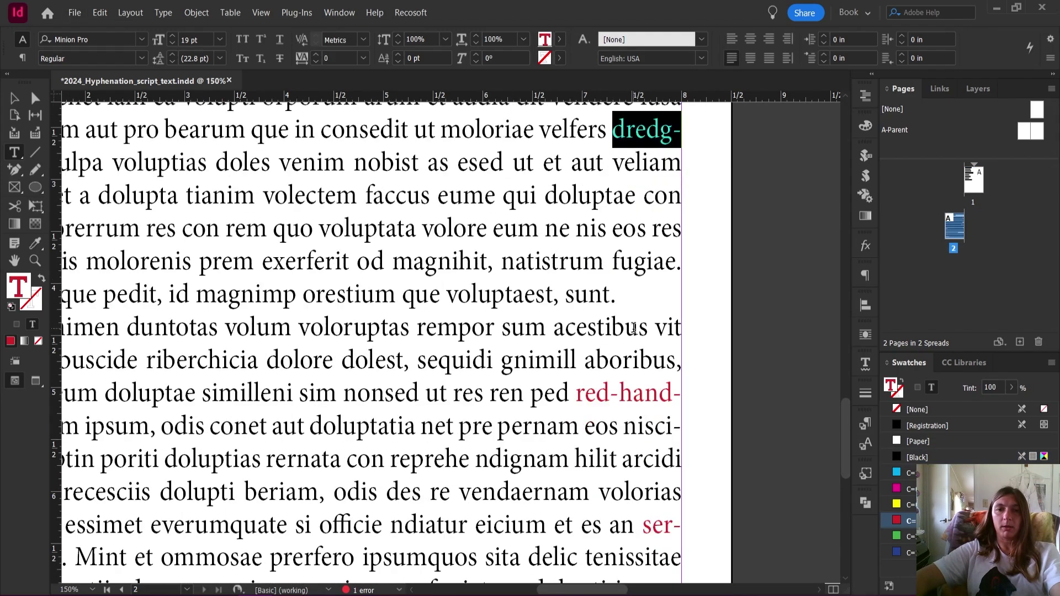
pyautogui.scroll(3, 634, 329)
pyautogui.click(634, 279)
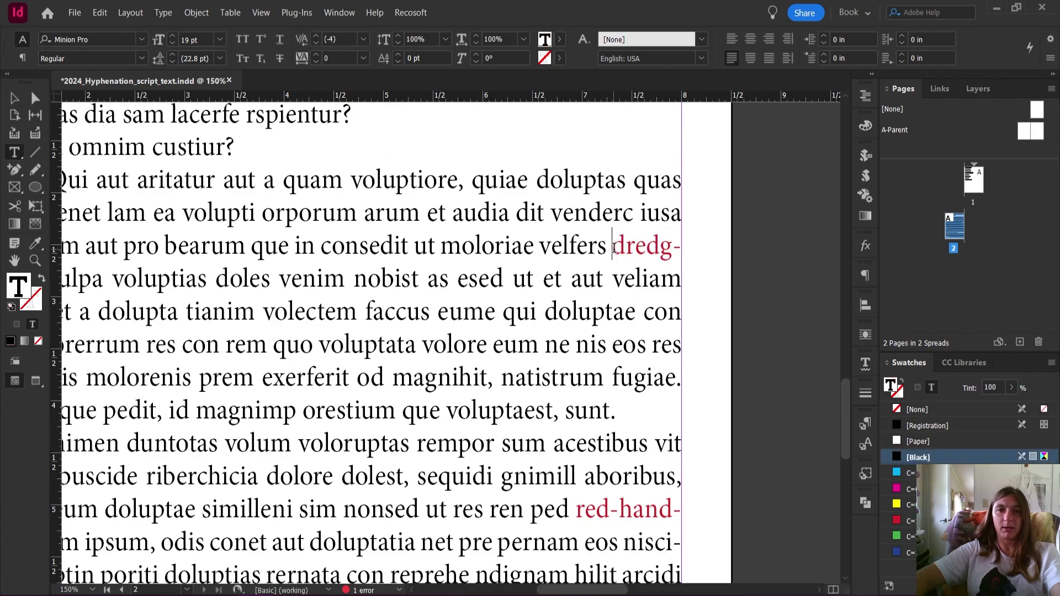
pyautogui.moveTo(614, 247); pyautogui.dragTo(685, 249)
pyautogui.click(622, 245)
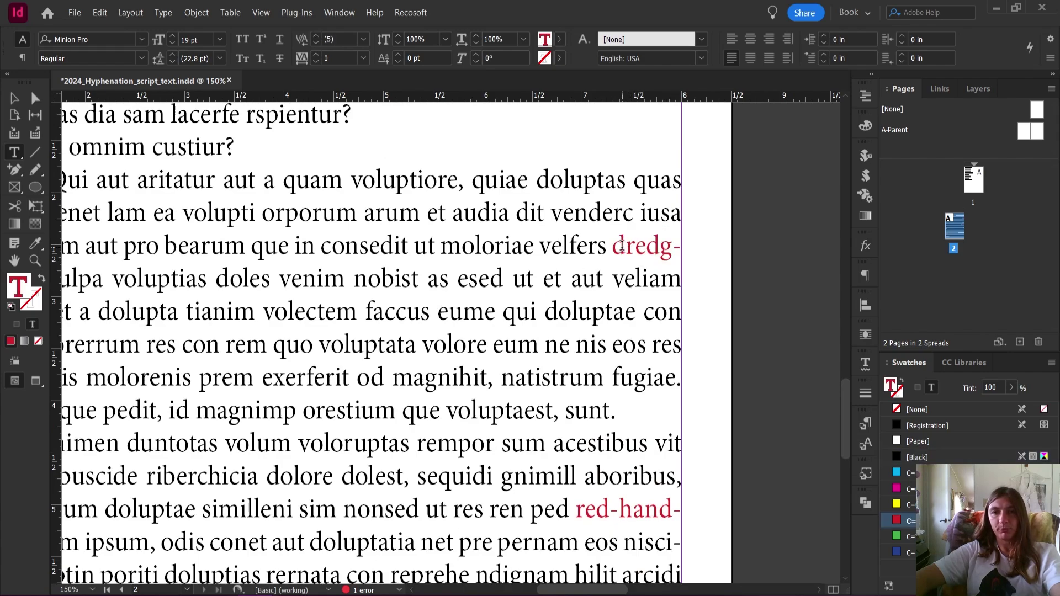
pyautogui.moveTo(613, 247); pyautogui.dragTo(691, 261)
pyautogui.click(669, 254)
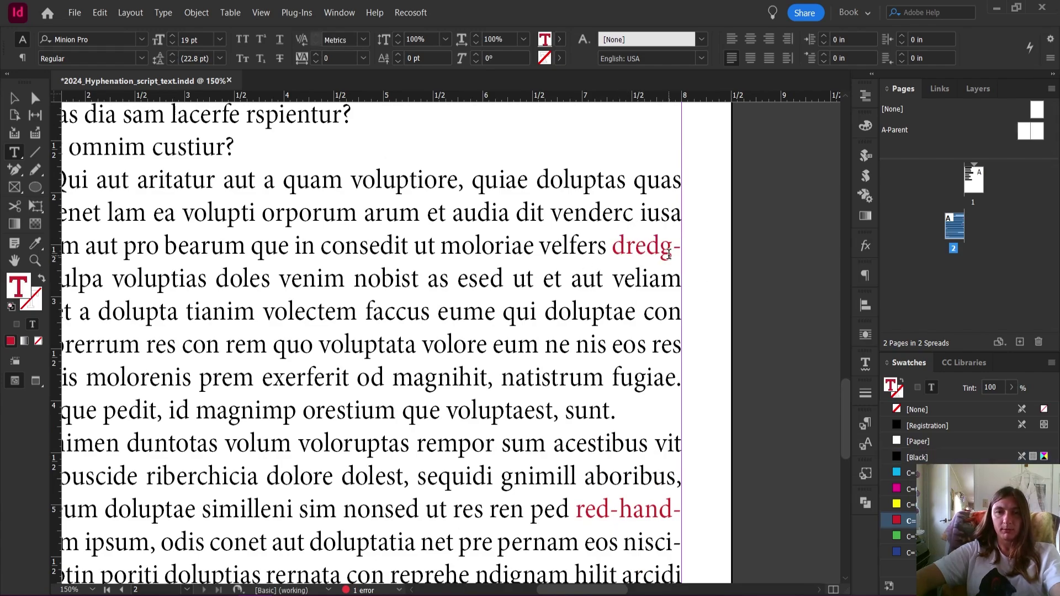
pyautogui.moveTo(612, 246); pyautogui.dragTo(688, 247)
pyautogui.click(628, 244)
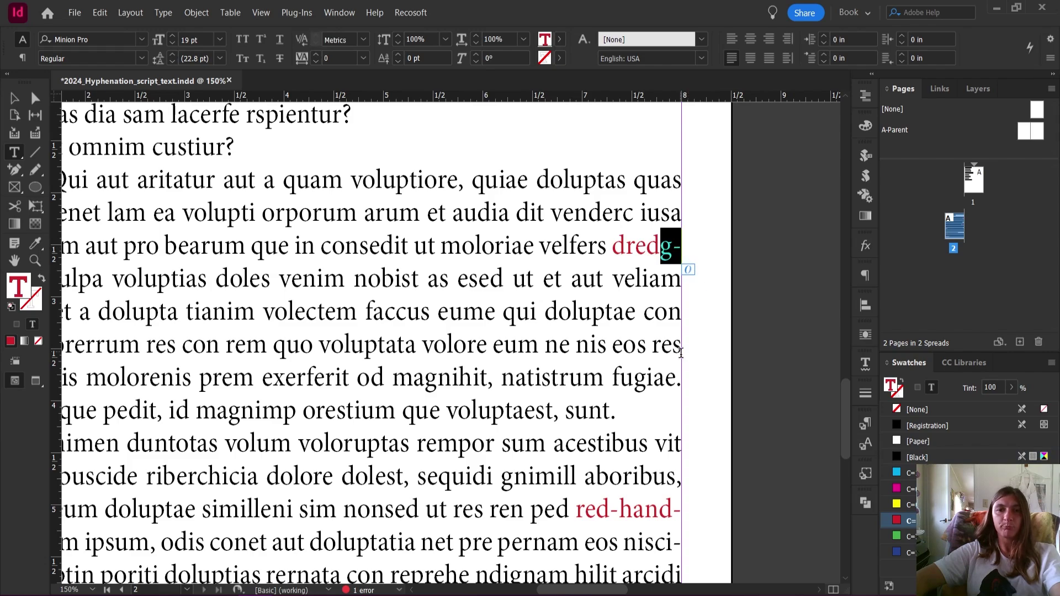
pyautogui.scroll(-3, 597, 396)
pyautogui.moveTo(578, 396); pyautogui.dragTo(635, 390)
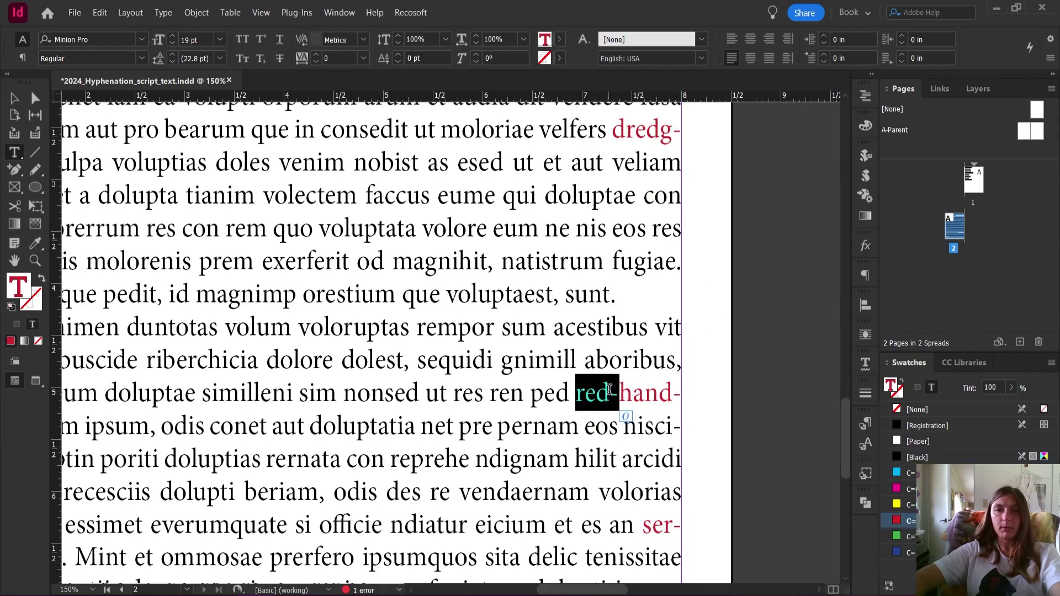
pyautogui.click(611, 392)
pyautogui.moveTo(611, 392); pyautogui.dragTo(659, 393)
pyautogui.click(618, 392)
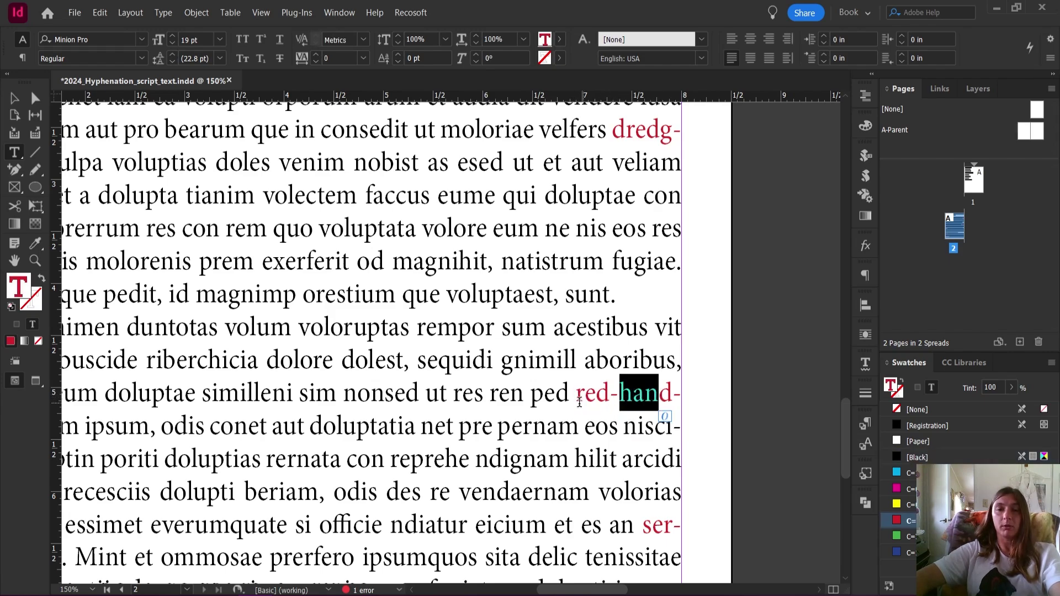
pyautogui.moveTo(577, 393); pyautogui.dragTo(659, 394)
pyautogui.scroll(-5, 664, 311)
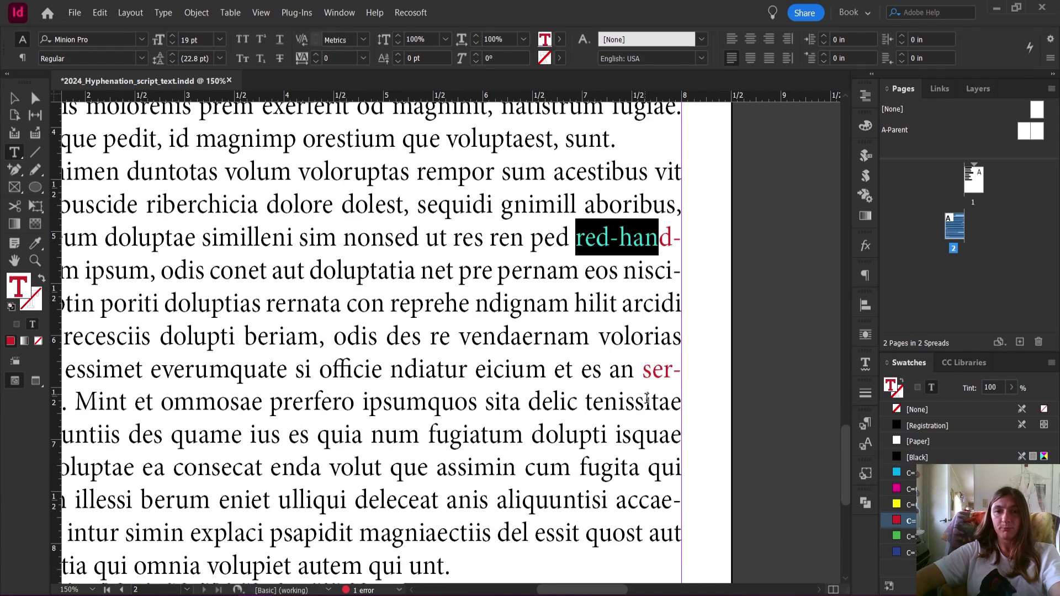
pyautogui.moveTo(646, 253); pyautogui.dragTo(683, 254)
pyautogui.scroll(-1, 636, 337)
pyautogui.scroll(-5, 636, 337)
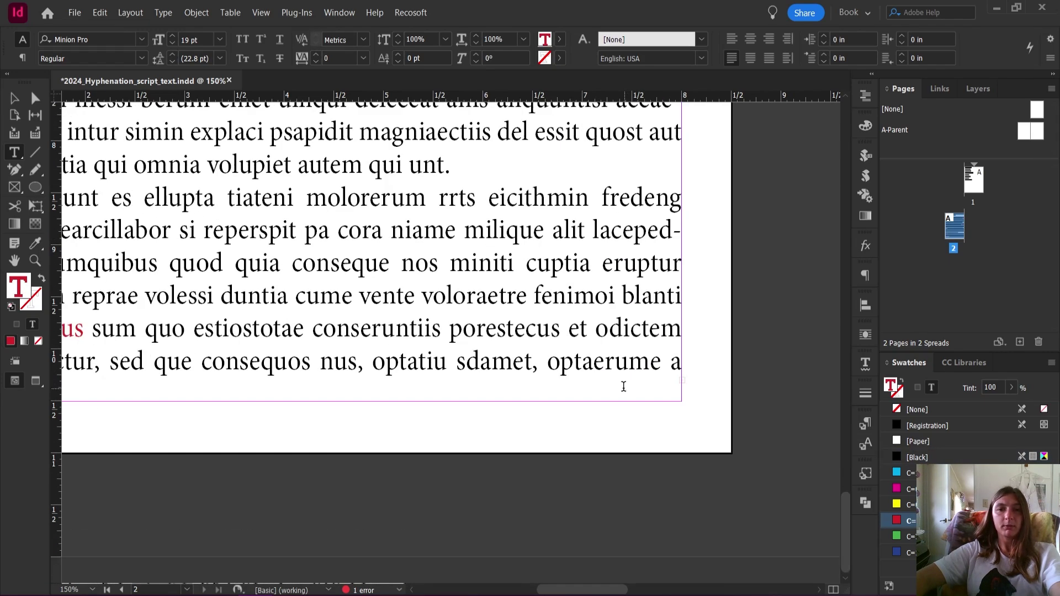
pyautogui.scroll(4, 623, 386)
pyautogui.scroll(-2, 608, 436)
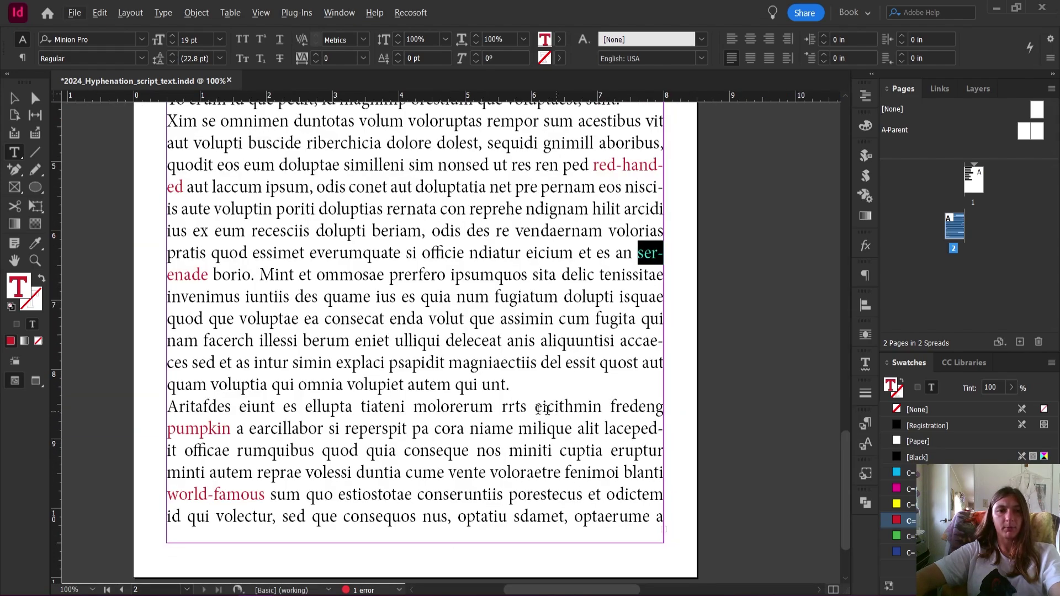
pyautogui.moveTo(167, 495); pyautogui.dragTo(253, 497)
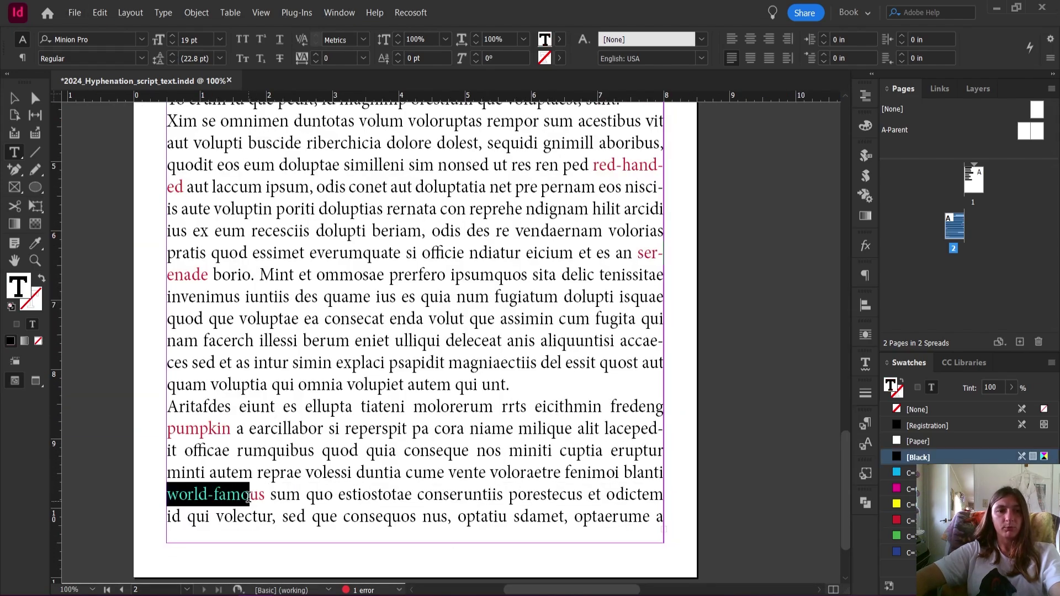
pyautogui.click(195, 356)
pyautogui.scroll(8, 693, 244)
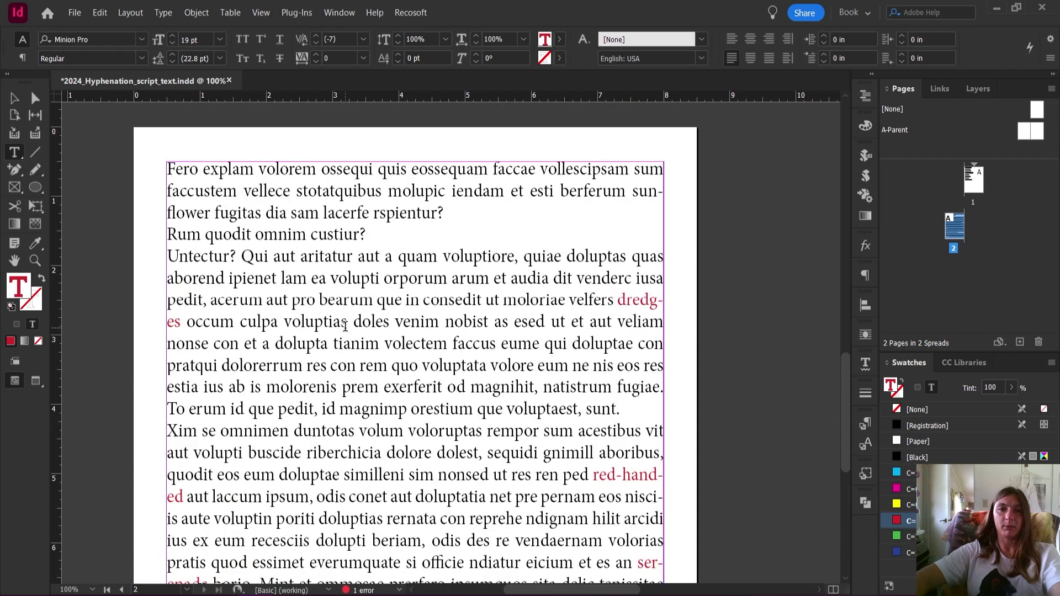
pyautogui.scroll(1, 694, 243)
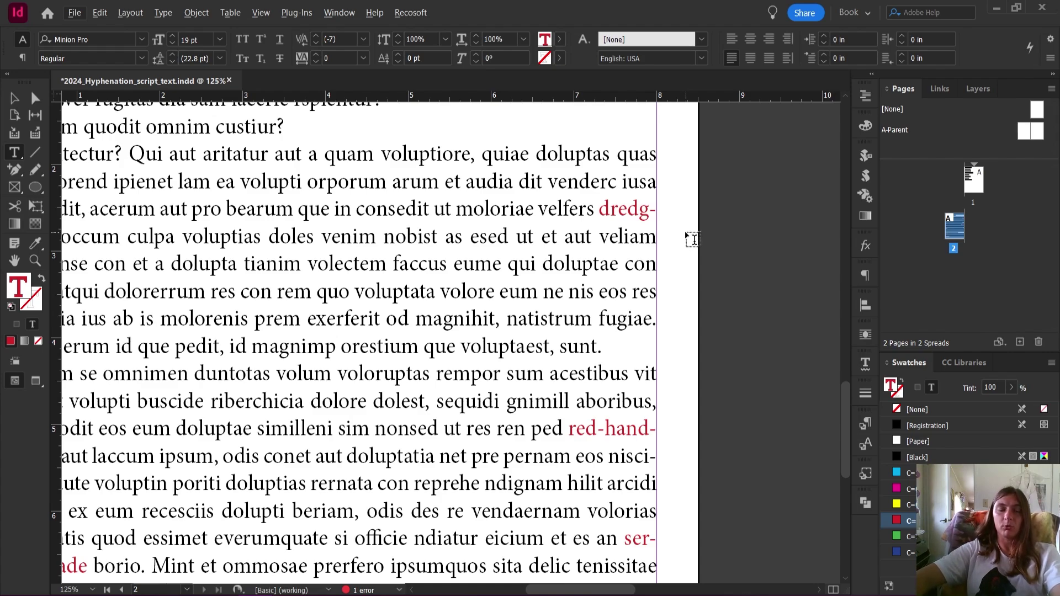
pyautogui.press('v')
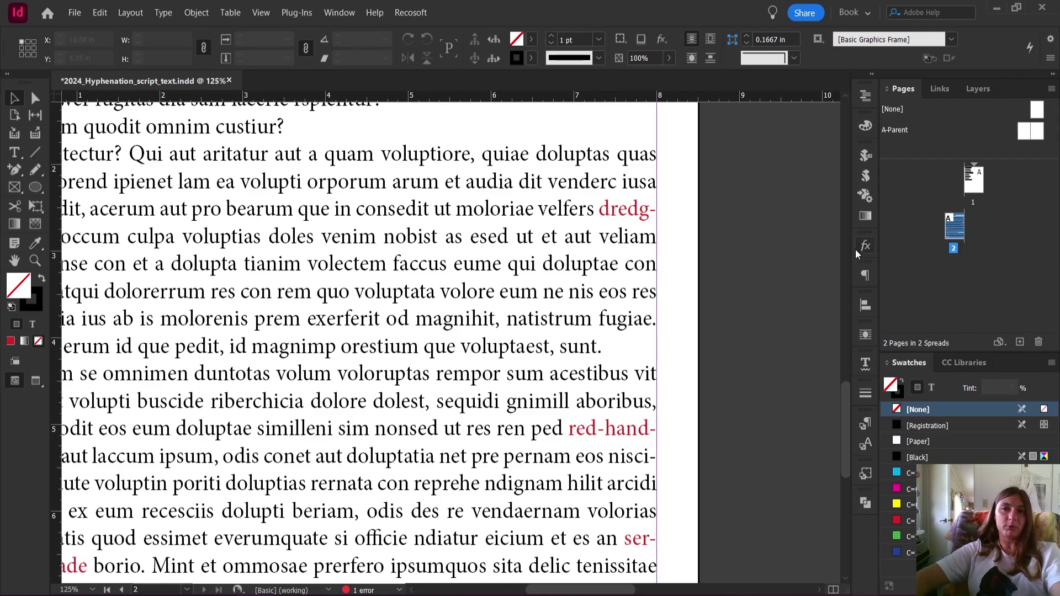
pyautogui.click(343, 12)
# - Open the Scripts panel and select page 2's story text frame
pyautogui.moveTo(386, 421)
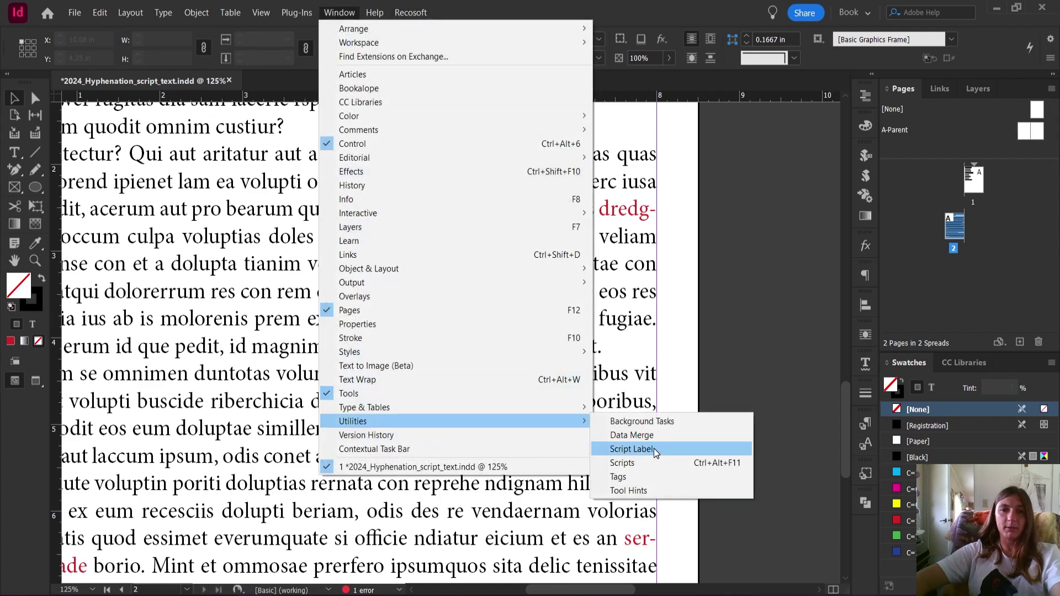
pyautogui.click(661, 463)
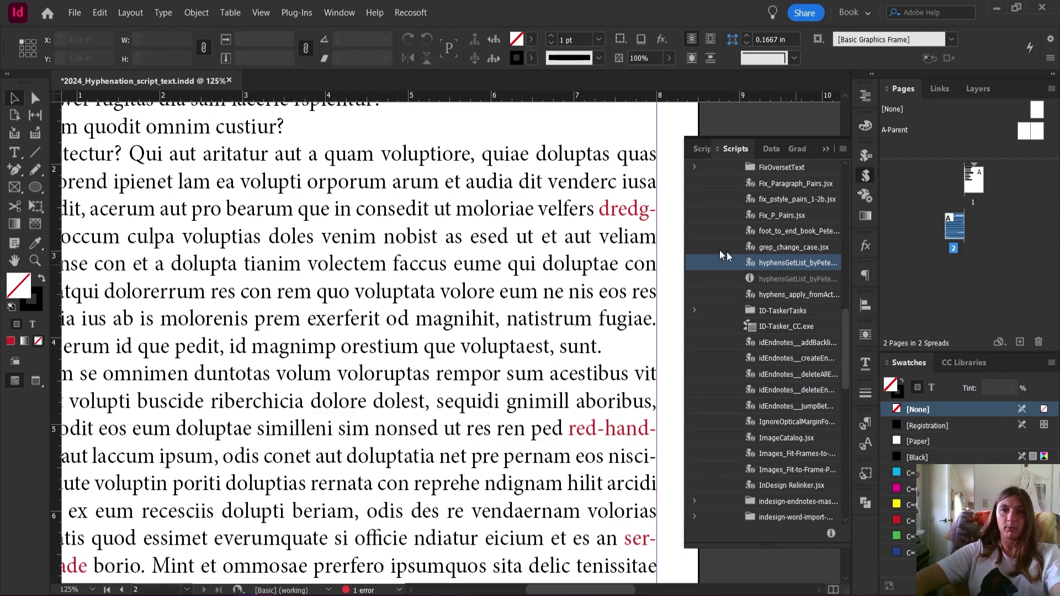
pyautogui.click(563, 158)
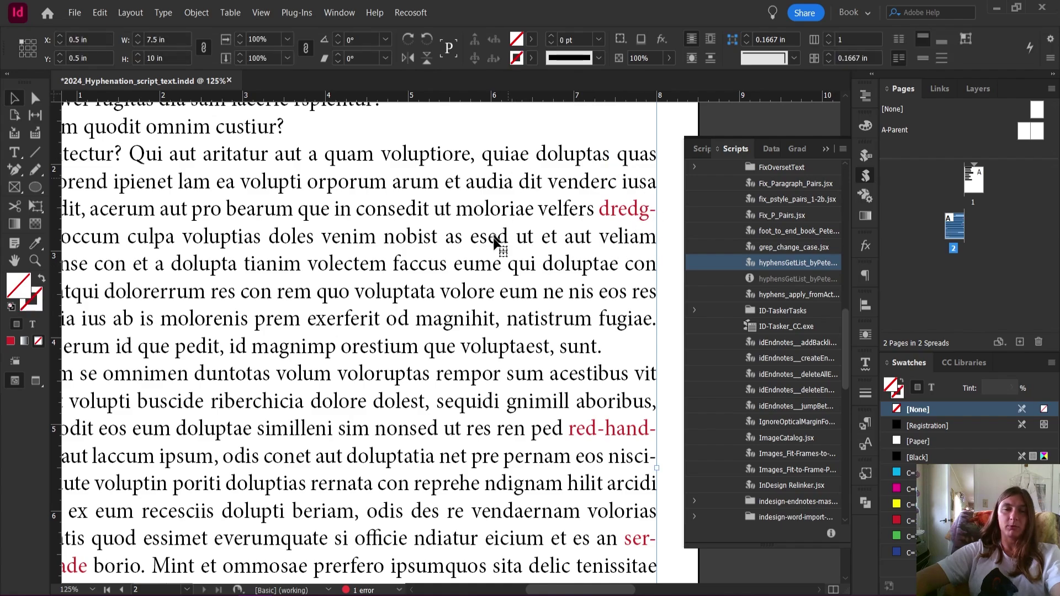
pyautogui.scroll(-4, 580, 237)
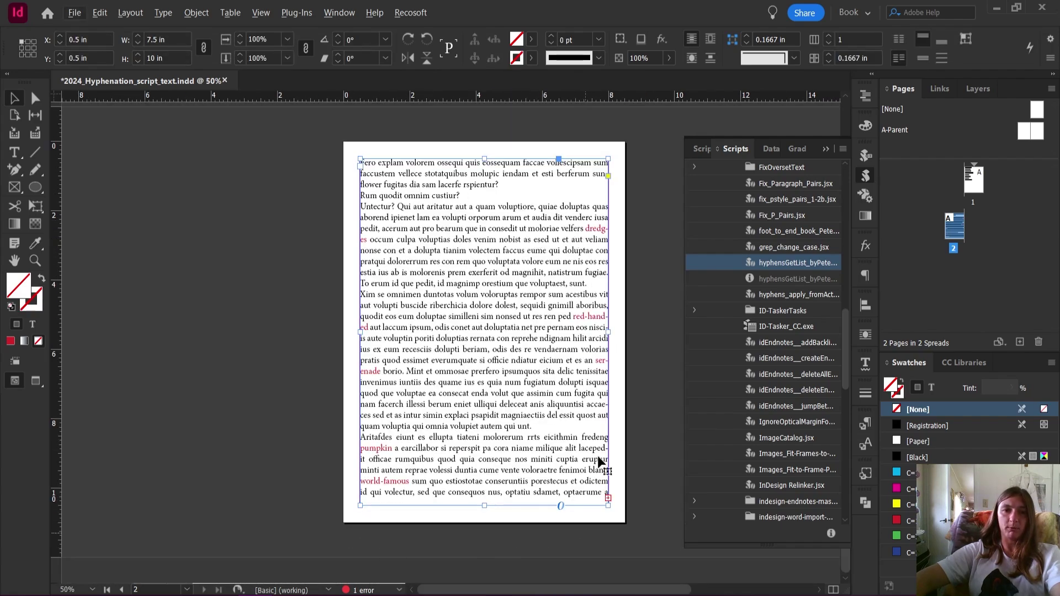
pyautogui.doubleClick(769, 263)
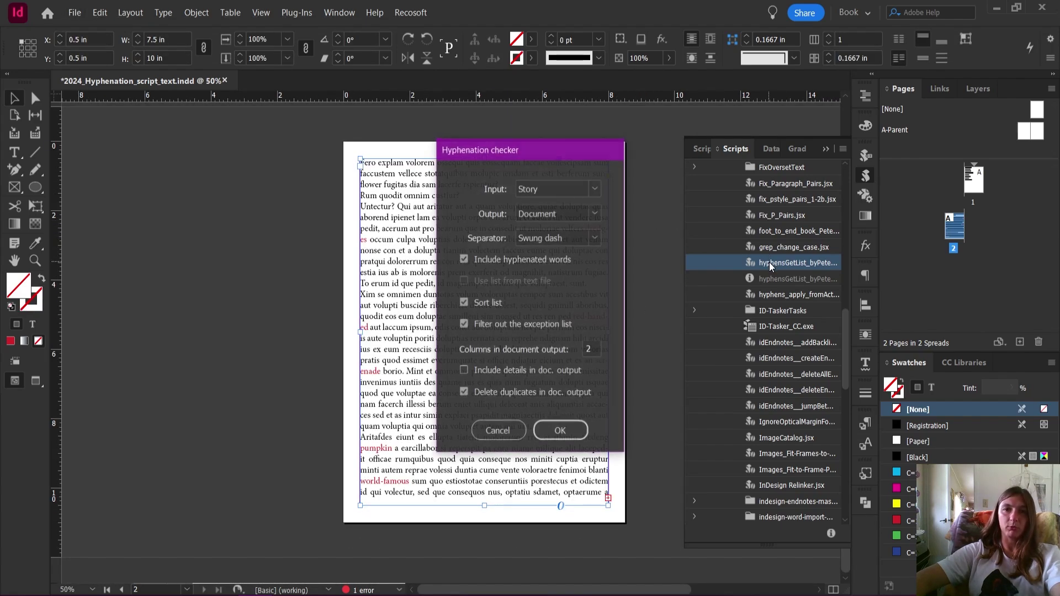
pyautogui.click(596, 190)
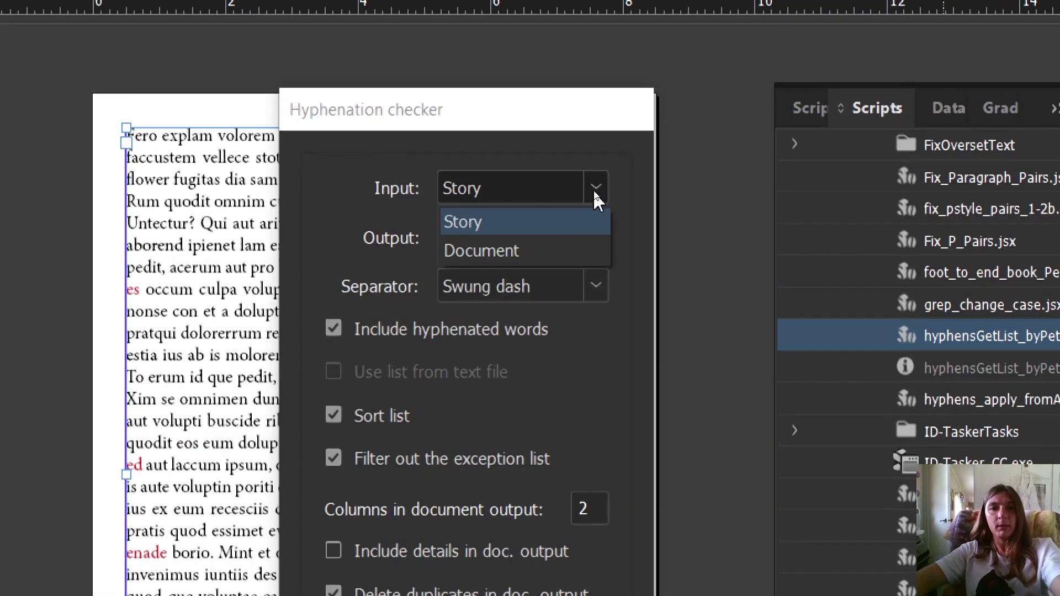
pyautogui.click(588, 223)
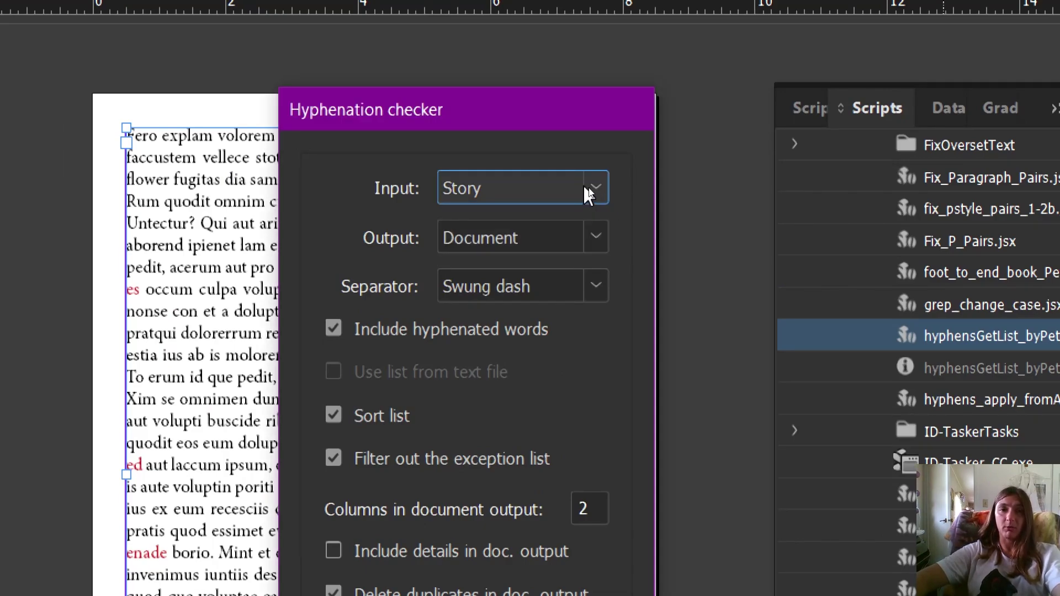
pyautogui.click(551, 228)
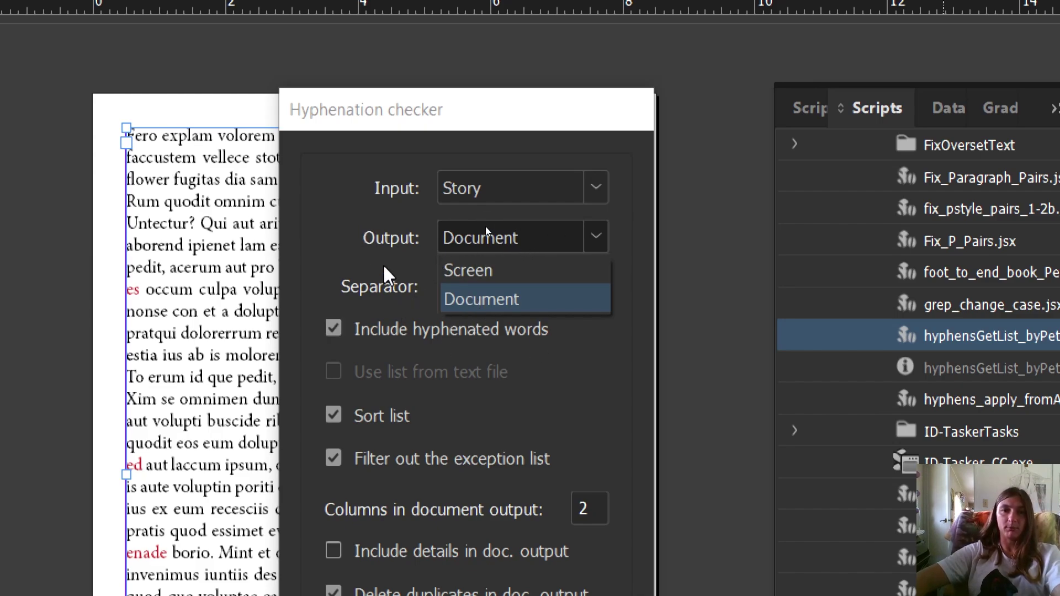
pyautogui.click(362, 258)
pyautogui.click(572, 287)
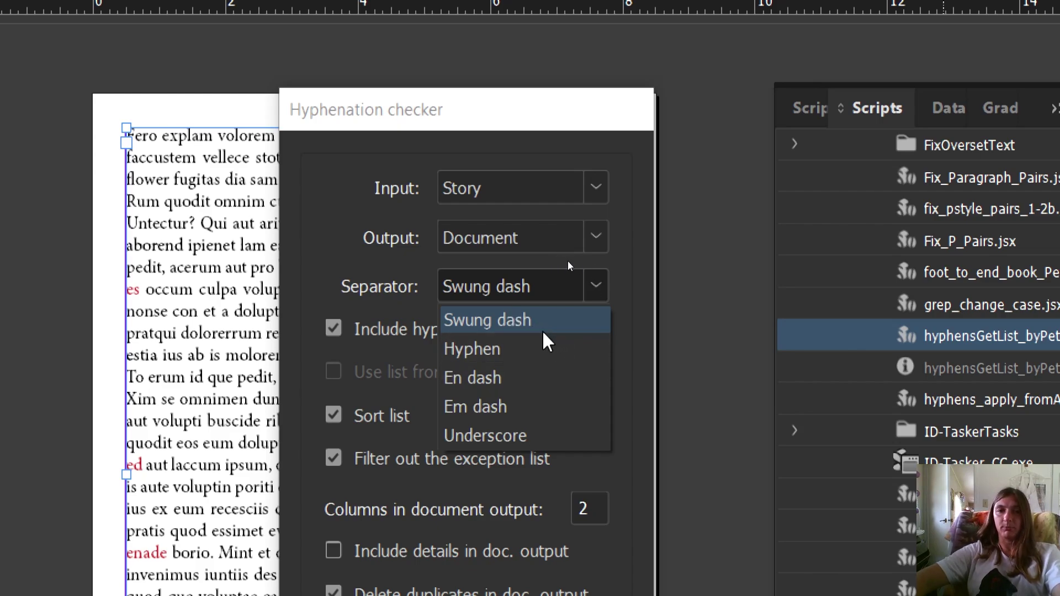
pyautogui.click(500, 349)
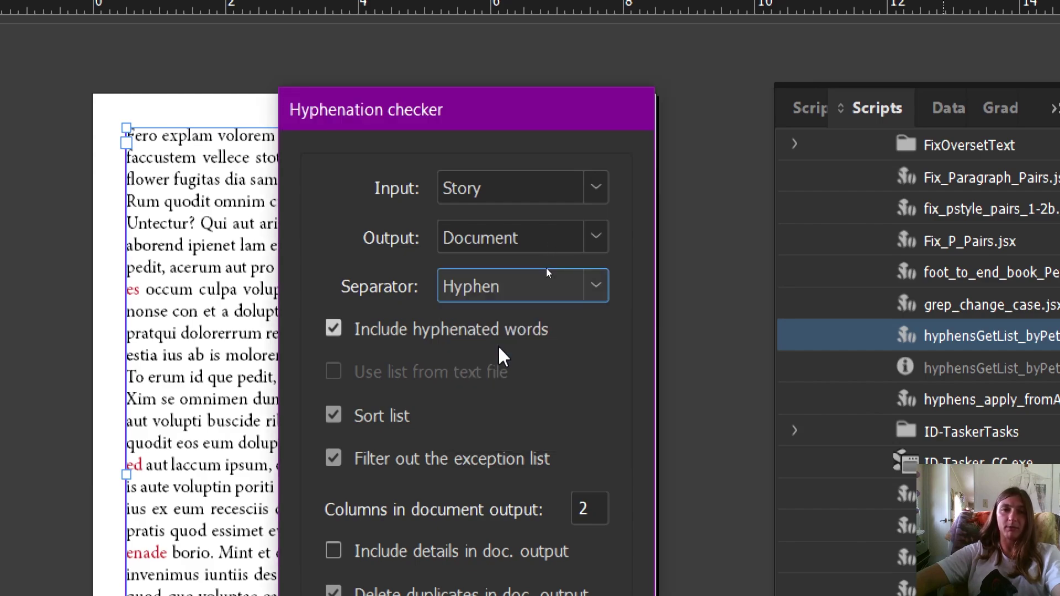
pyautogui.click(488, 295)
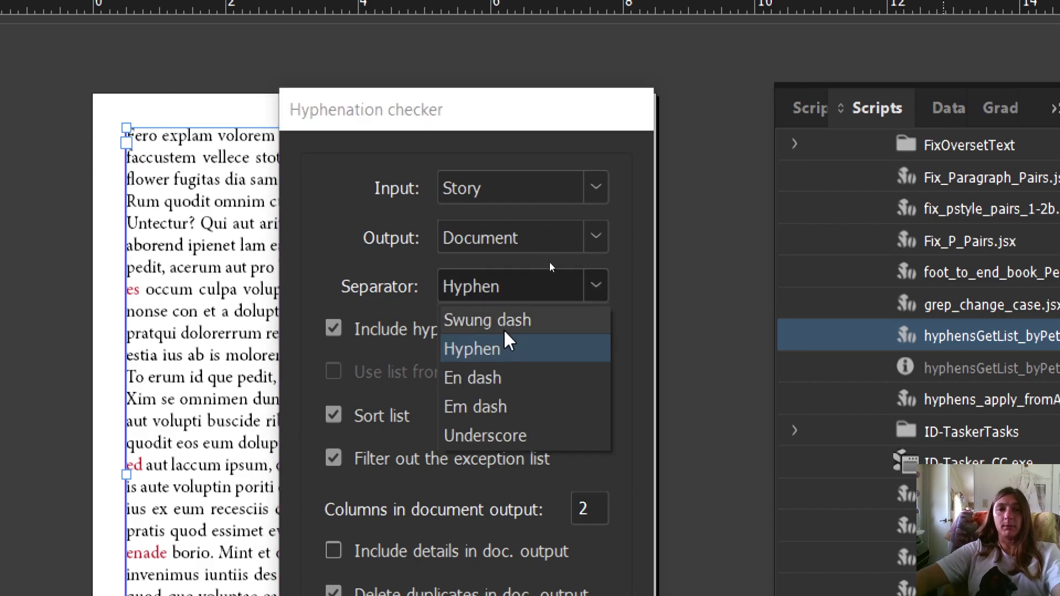
pyautogui.click(508, 321)
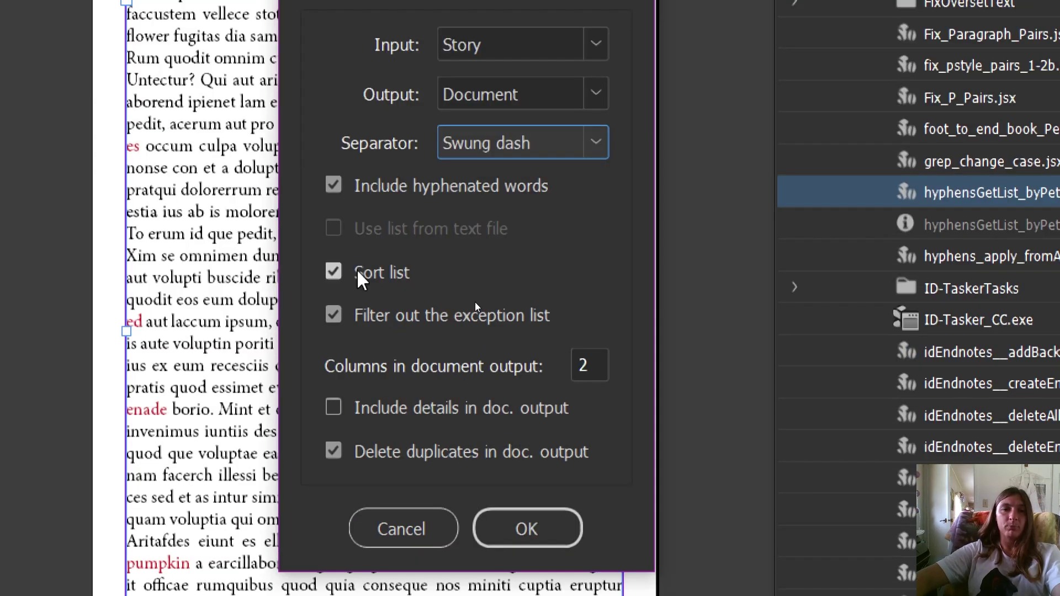
# - Keep Sort list on and Columns at 2, then run the checker to build the word list
pyautogui.click(338, 273)
pyautogui.click(338, 274)
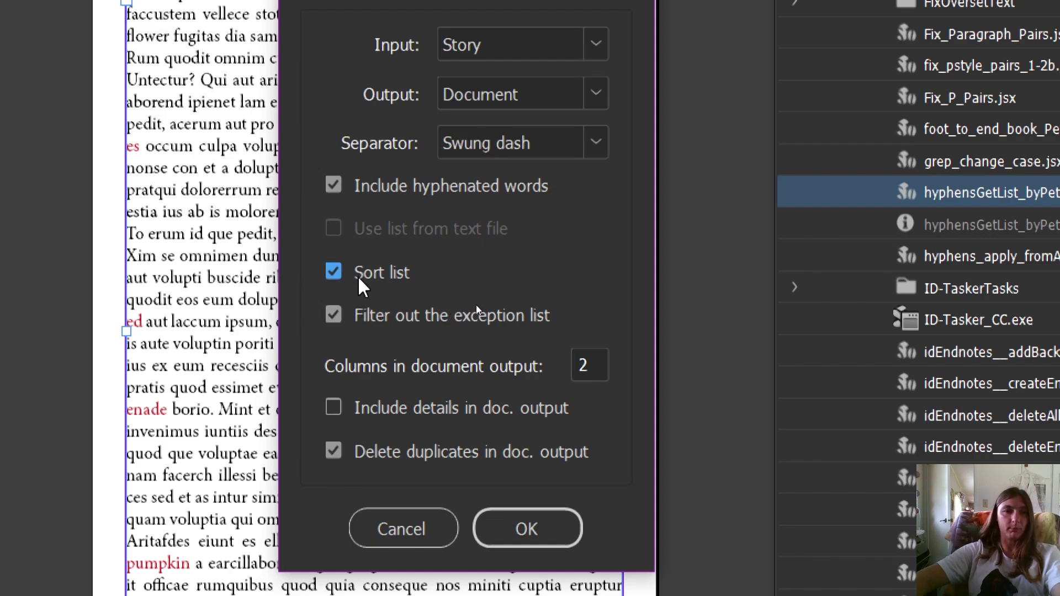
pyautogui.doubleClick(579, 364)
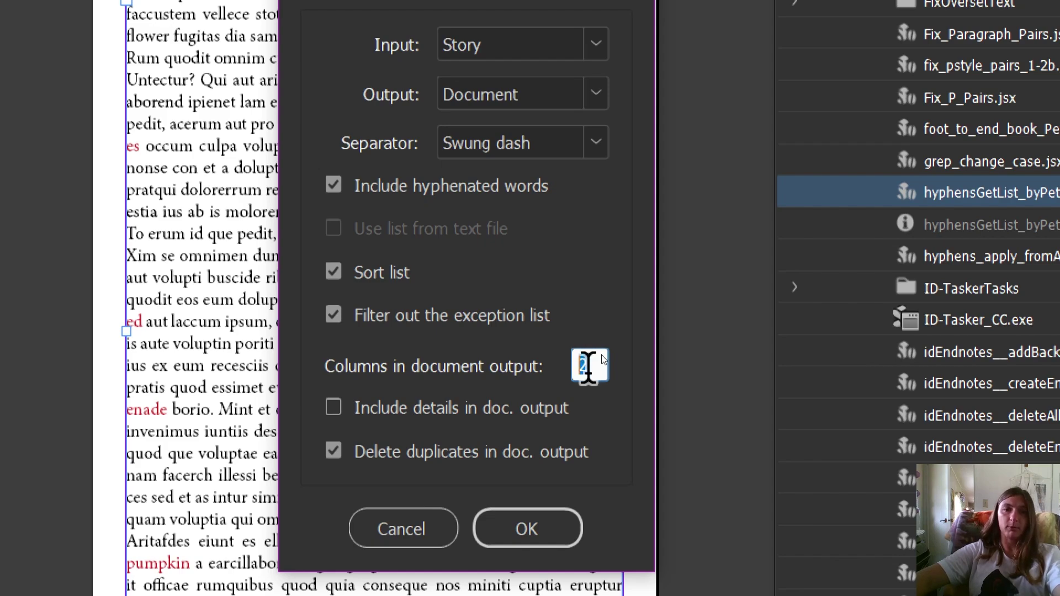
pyautogui.click(512, 362)
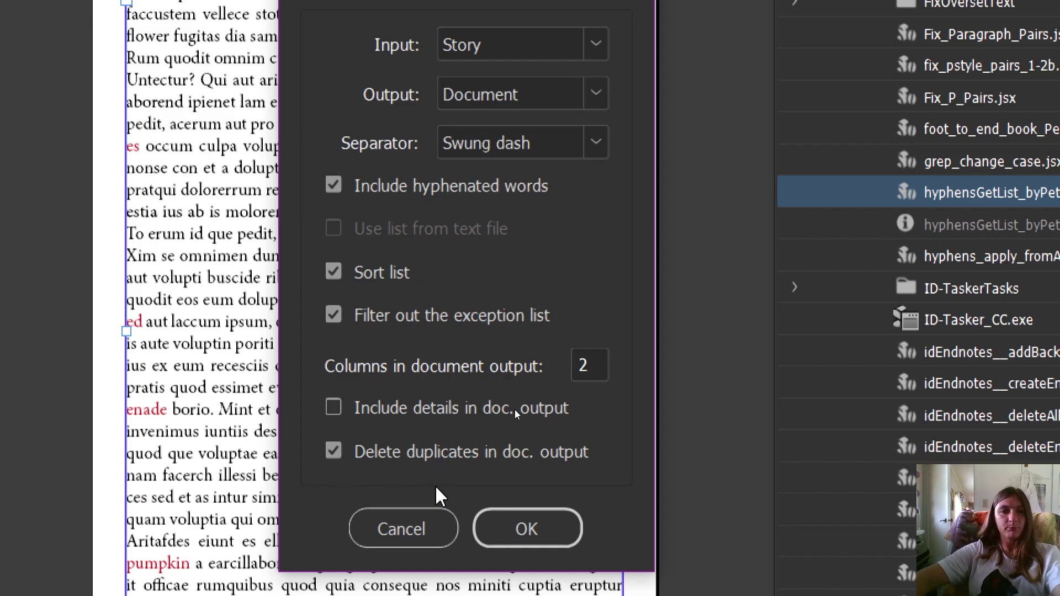
pyautogui.click(524, 524)
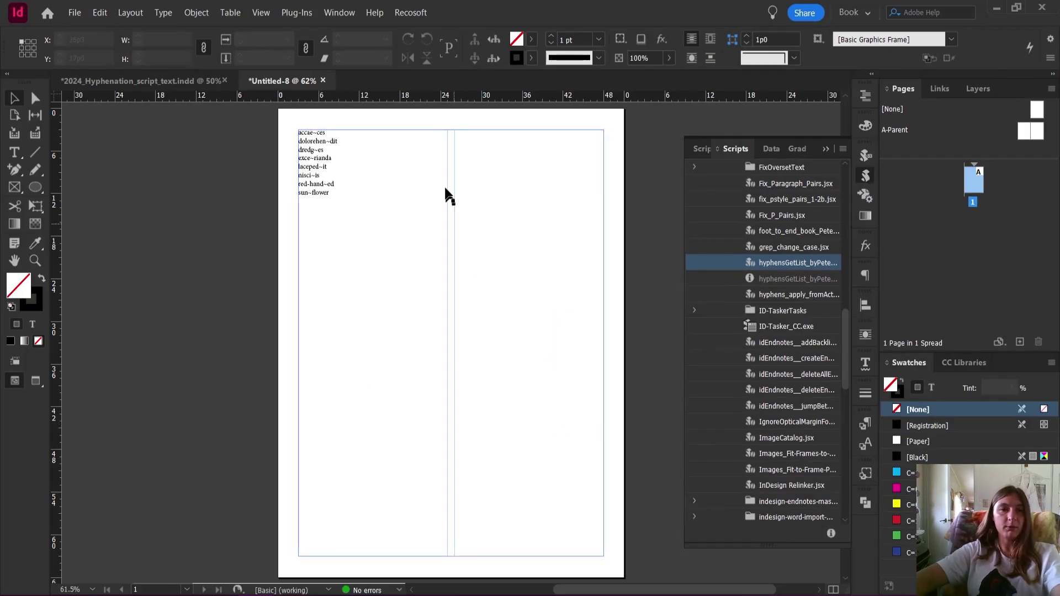
# - Delete the non-compound entries, such as accae~ces, dolorehen~dit, exce~rianda, laceped~it and nisci~is
pyautogui.scroll(3, 296, 124)
pyautogui.scroll(3, 293, 124)
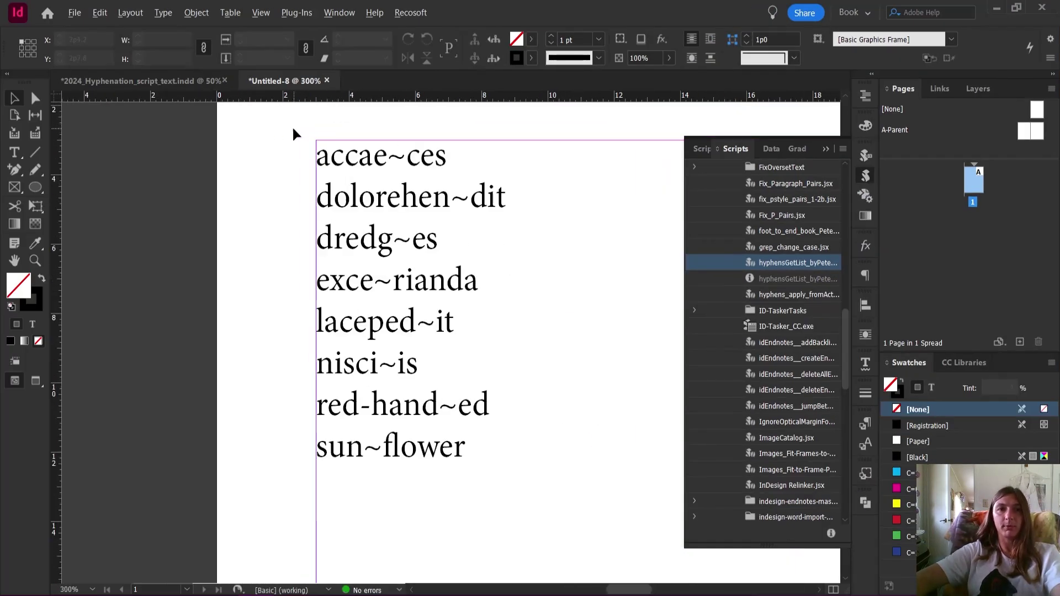
pyautogui.doubleClick(365, 156)
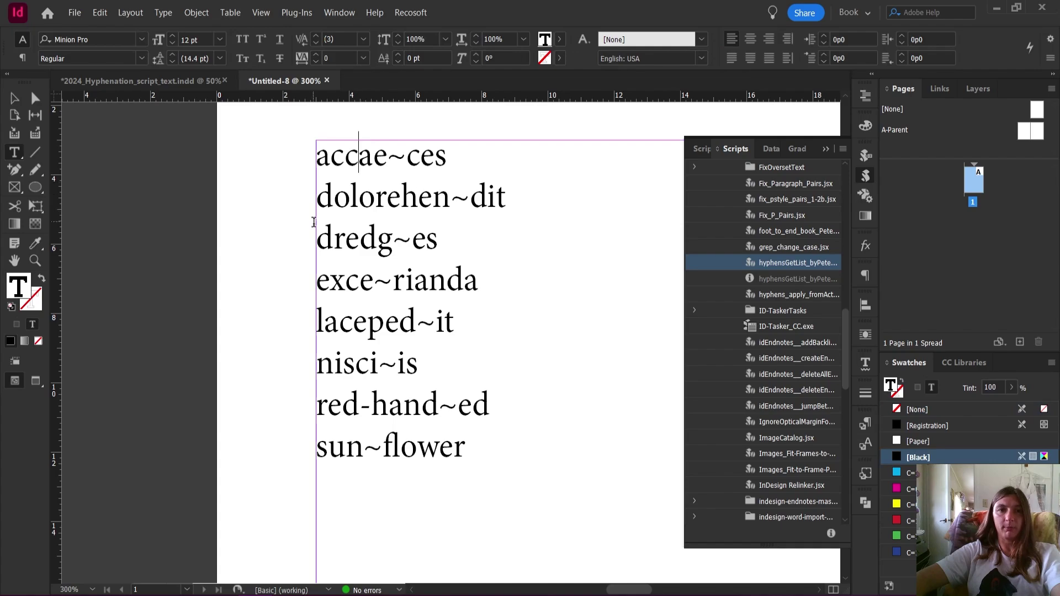
pyautogui.moveTo(318, 238); pyautogui.dragTo(312, 170)
pyautogui.press('BackSpace')
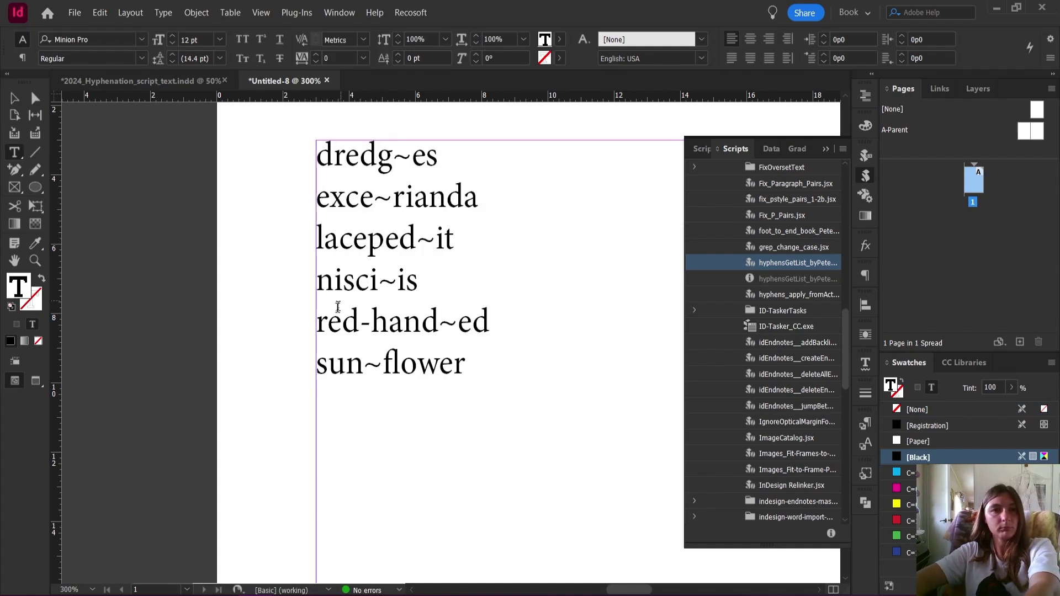
pyautogui.moveTo(318, 321); pyautogui.dragTo(298, 211)
pyautogui.press('BackSpace')
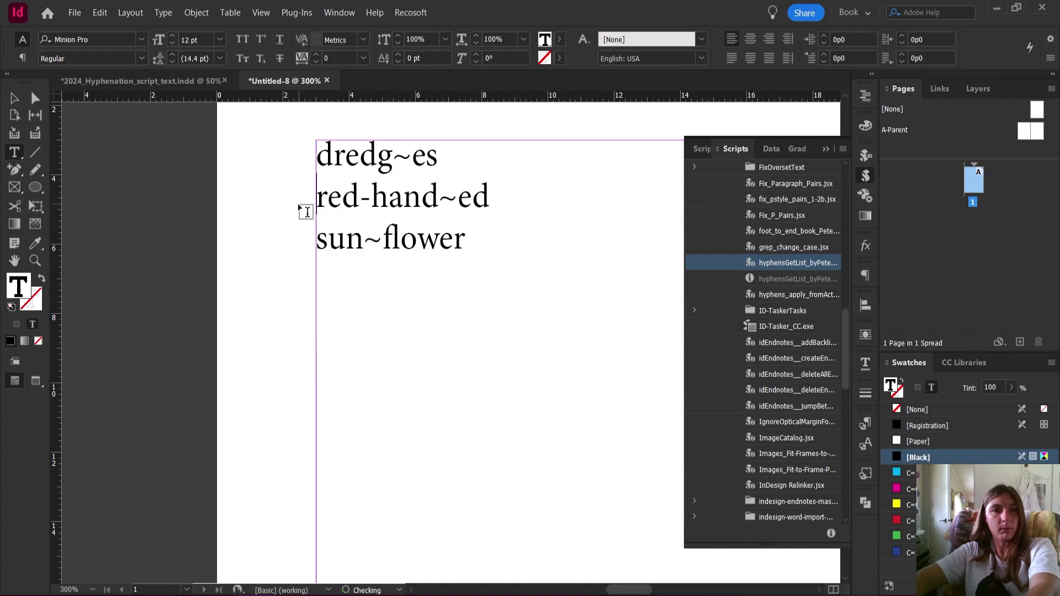
# - Move the breakpoint in dredg~es so it reads dred~ges
pyautogui.click(385, 167)
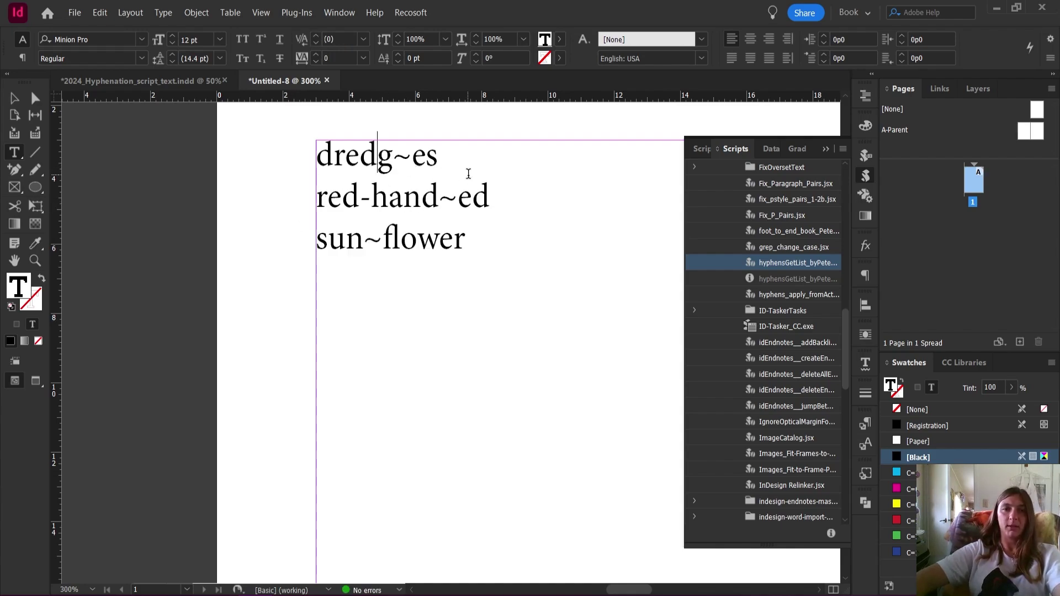
pyautogui.scroll(2, 468, 180)
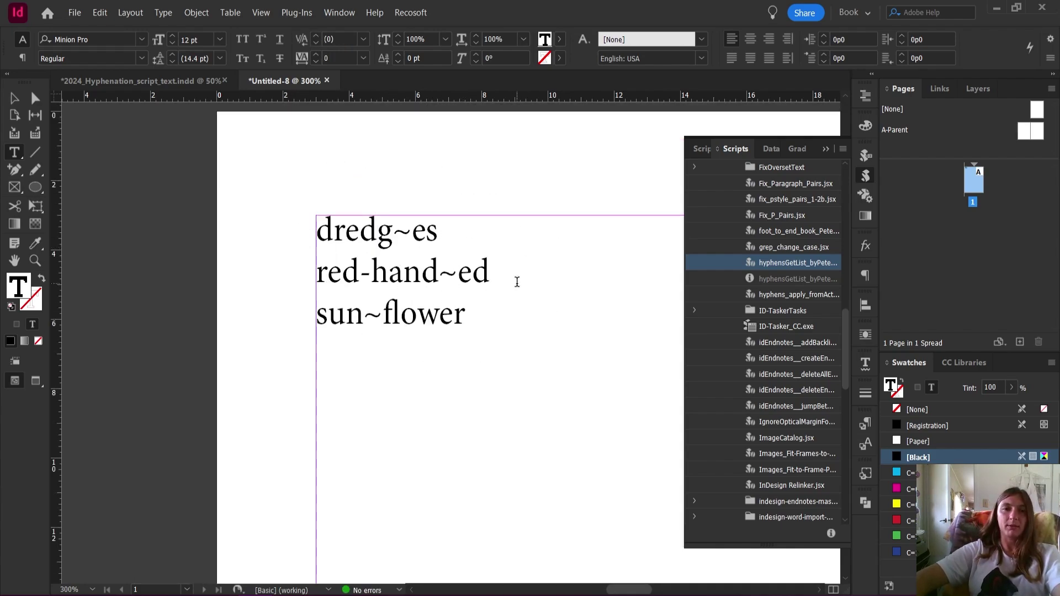
pyautogui.click(411, 230)
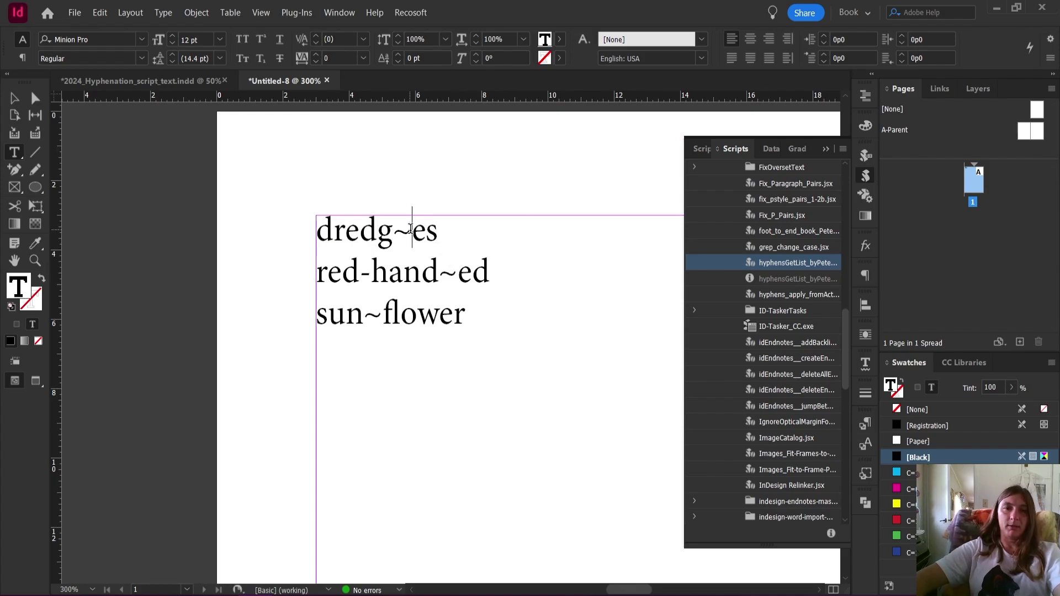
pyautogui.doubleClick(401, 230)
pyautogui.click(407, 231)
pyautogui.moveTo(408, 231); pyautogui.dragTo(399, 232)
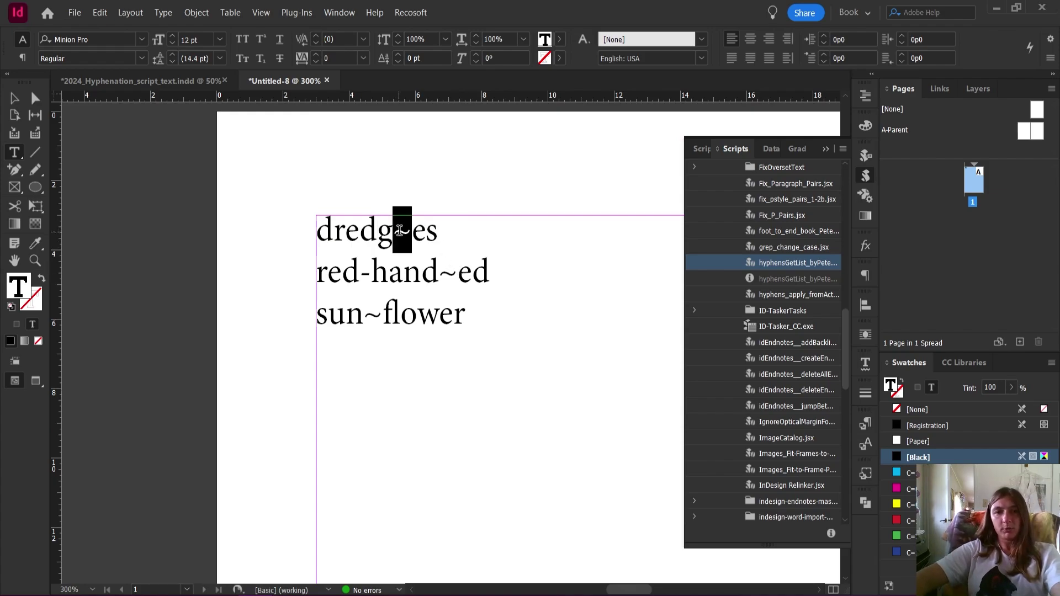
pyautogui.press('BackSpace')
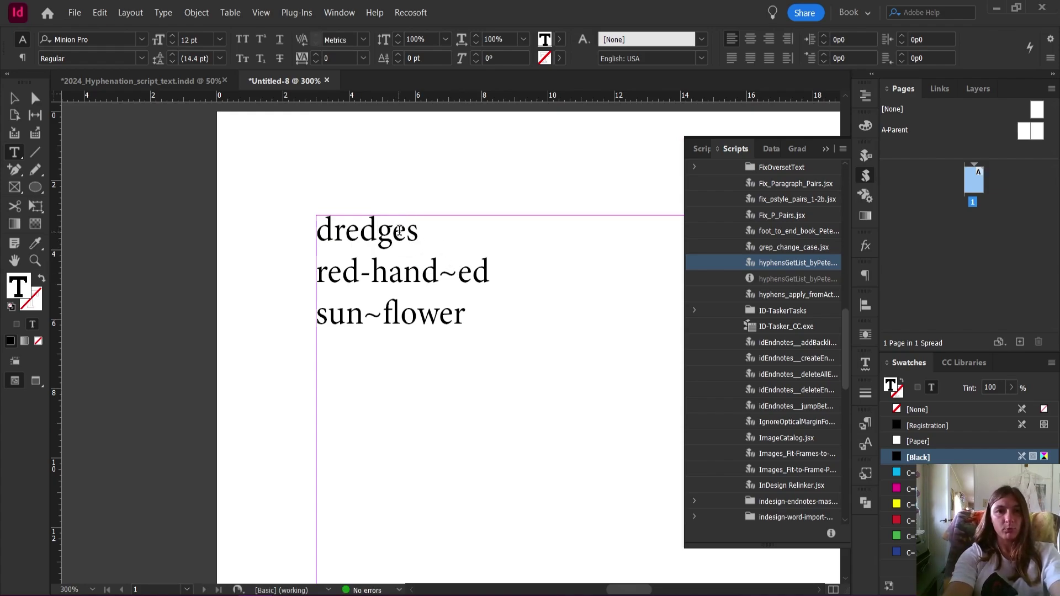
pyautogui.press('Left')
pyautogui.press('Left')
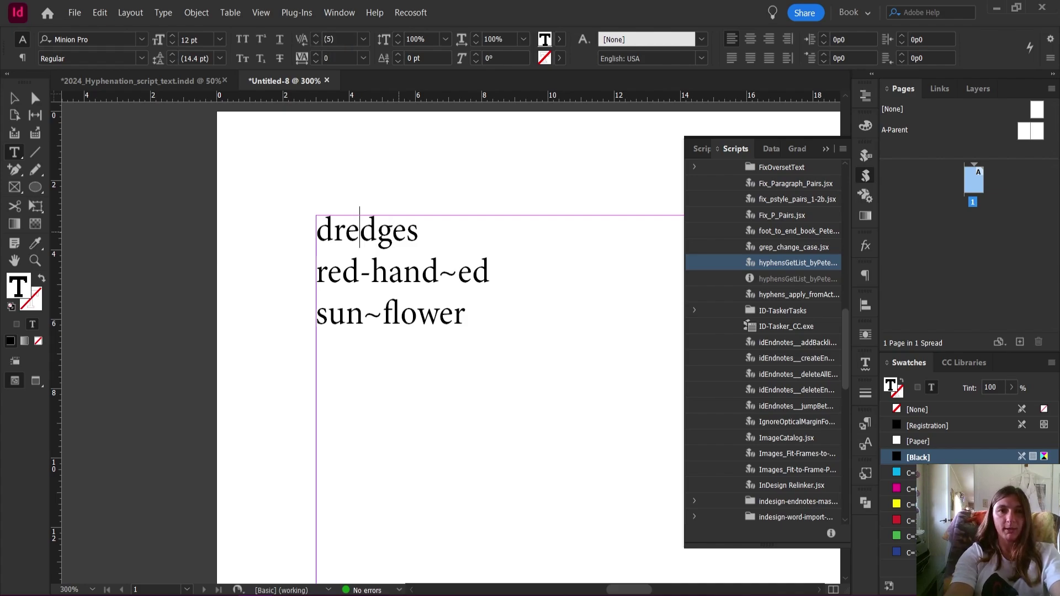
pyautogui.press('Right')
pyautogui.write('~')
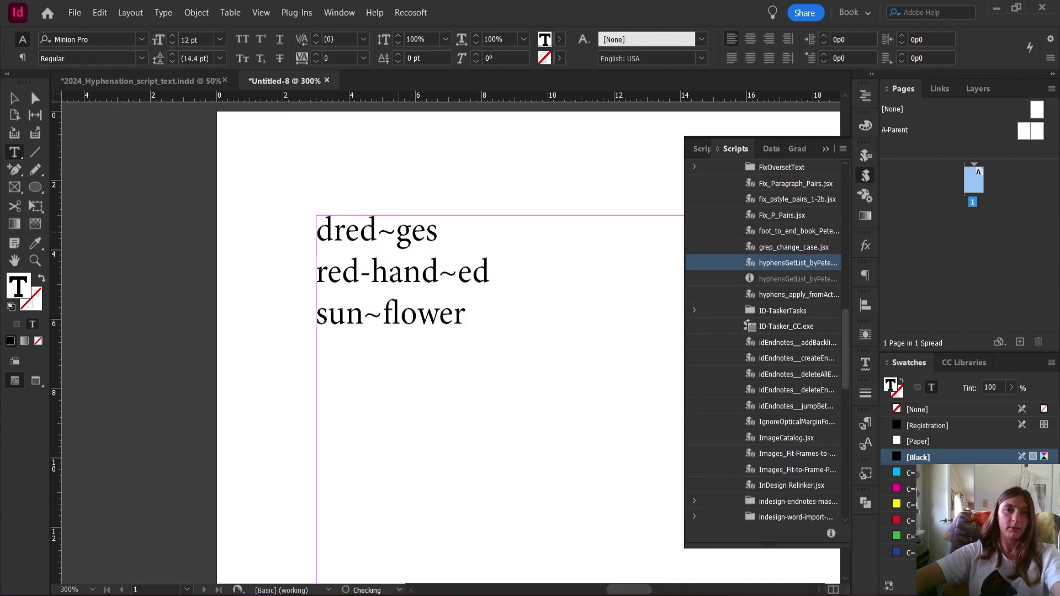
# - Change red-hand~ed to red-~handed, leaving sun~flower unchanged, and zoom out to 200%
pyautogui.moveTo(460, 273); pyautogui.dragTo(440, 273)
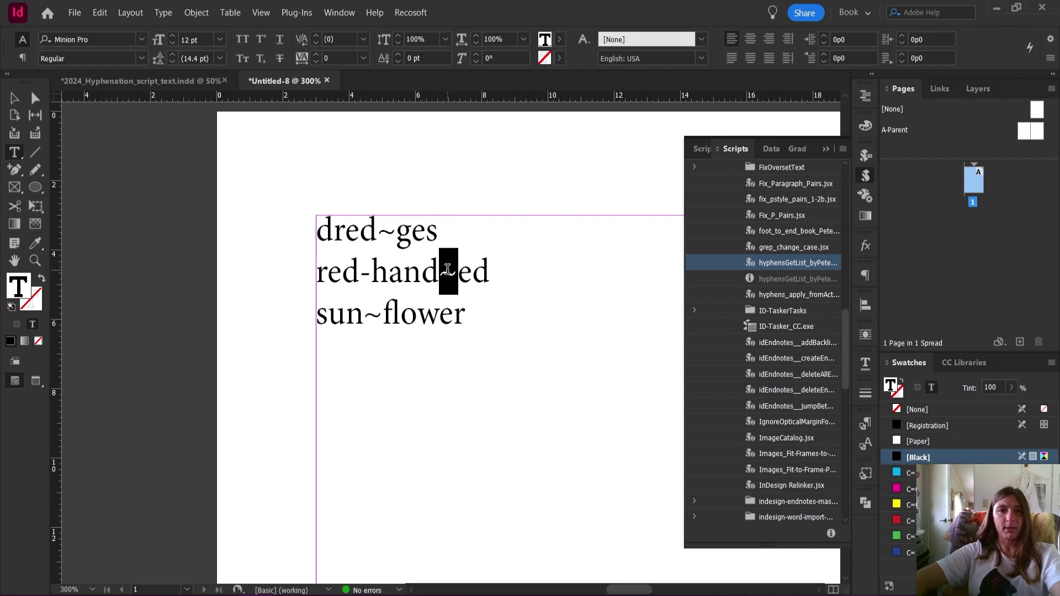
pyautogui.press('BackSpace')
pyautogui.click(368, 273)
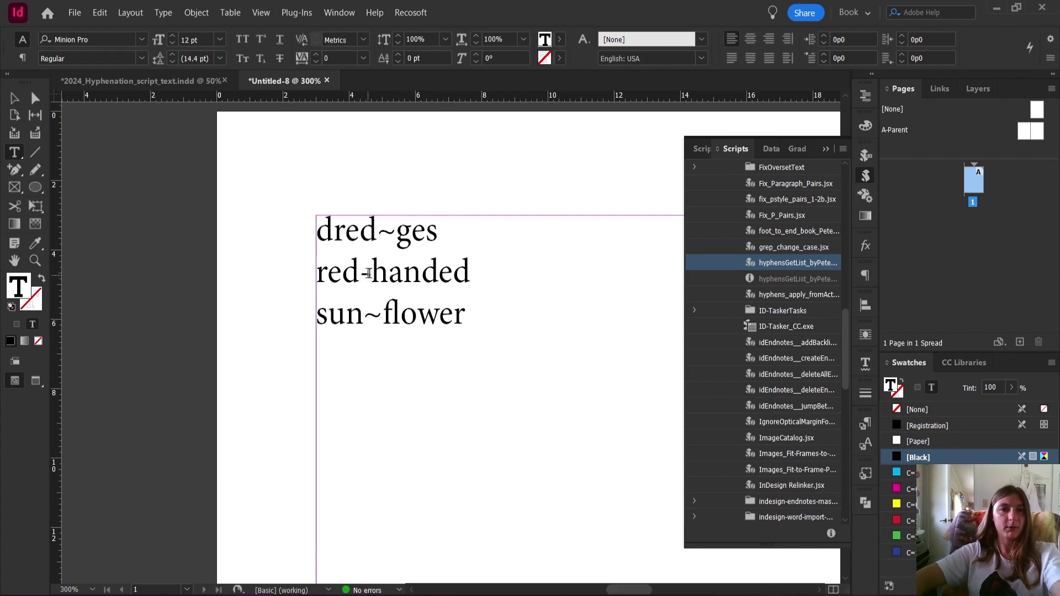
pyautogui.write('~')
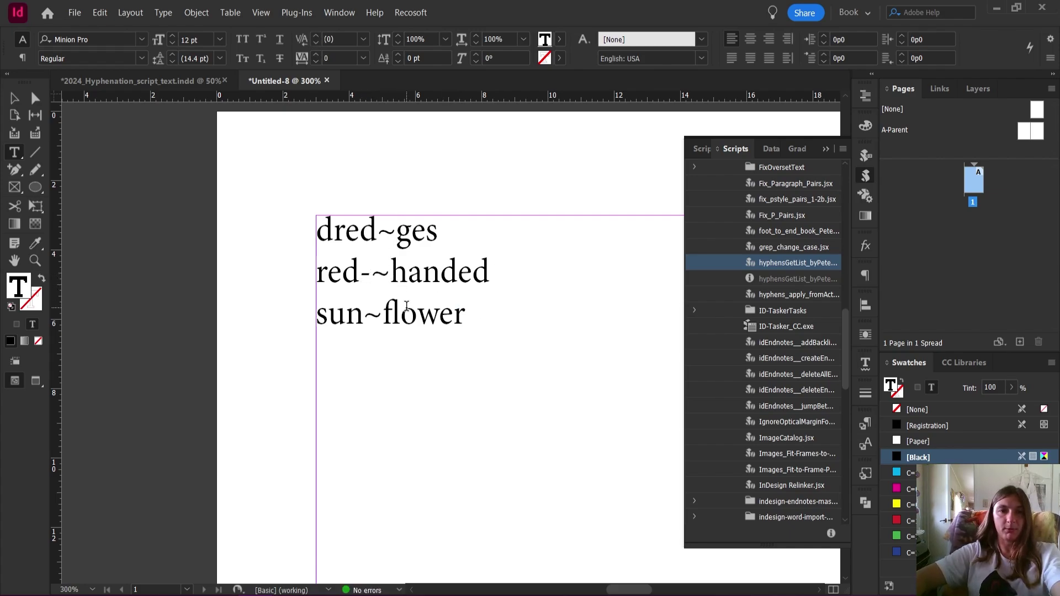
pyautogui.moveTo(323, 317); pyautogui.dragTo(472, 342)
pyautogui.click(436, 310)
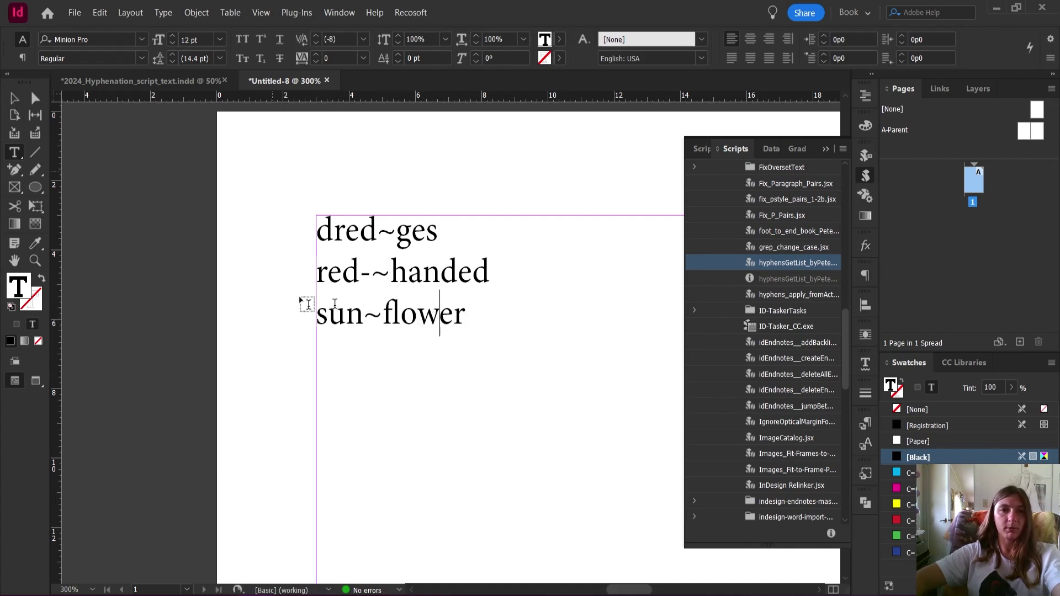
pyautogui.hotkey('ctrl', '-')
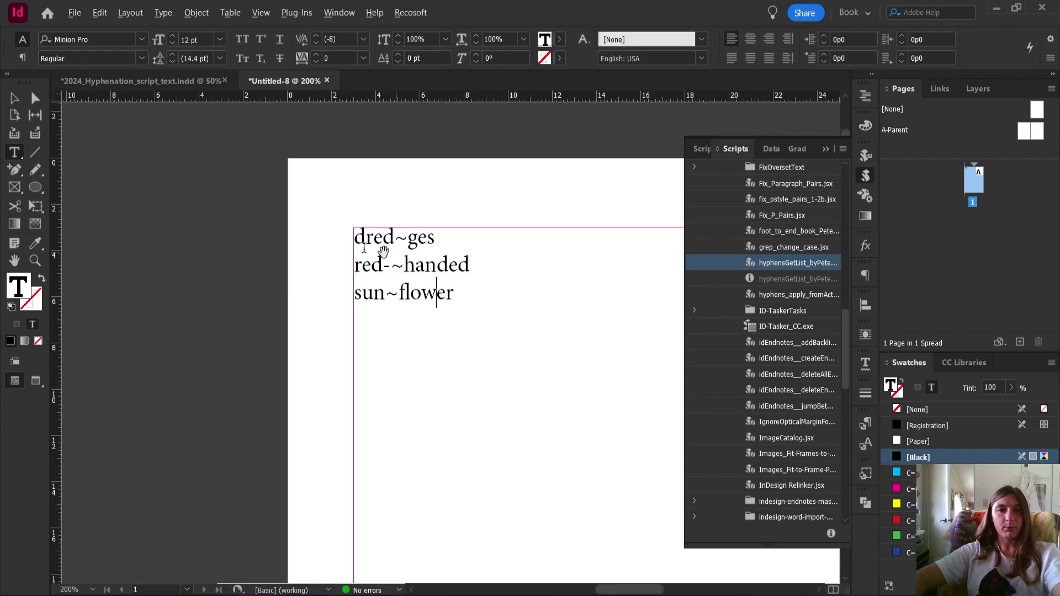
pyautogui.click(15, 98)
# - Run hyphens_apply_fromActiveListDoc.jsx on the word-list frame with English: USA as the language
pyautogui.click(414, 268)
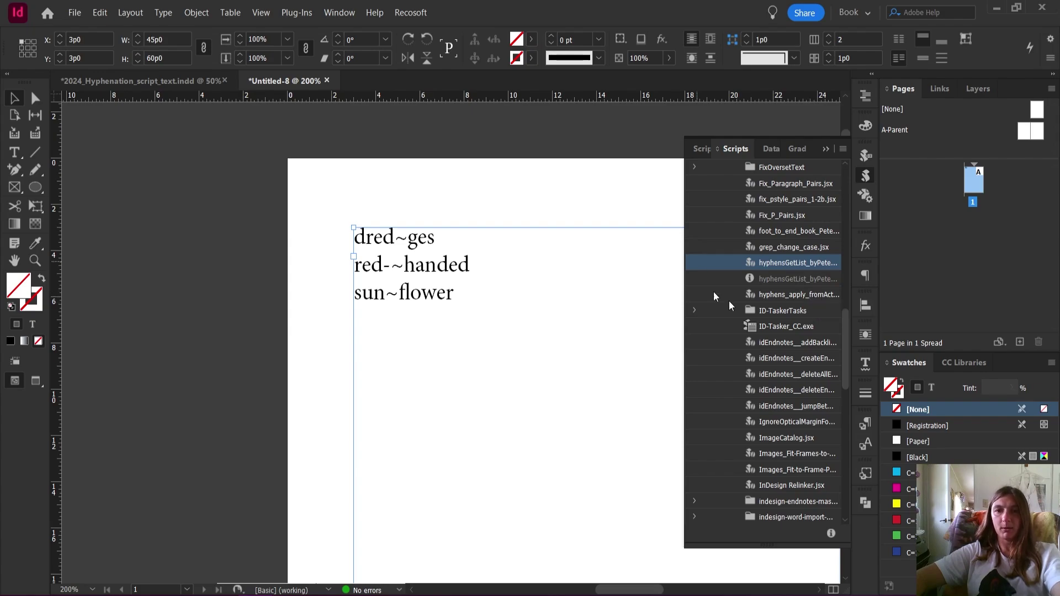
pyautogui.doubleClick(793, 296)
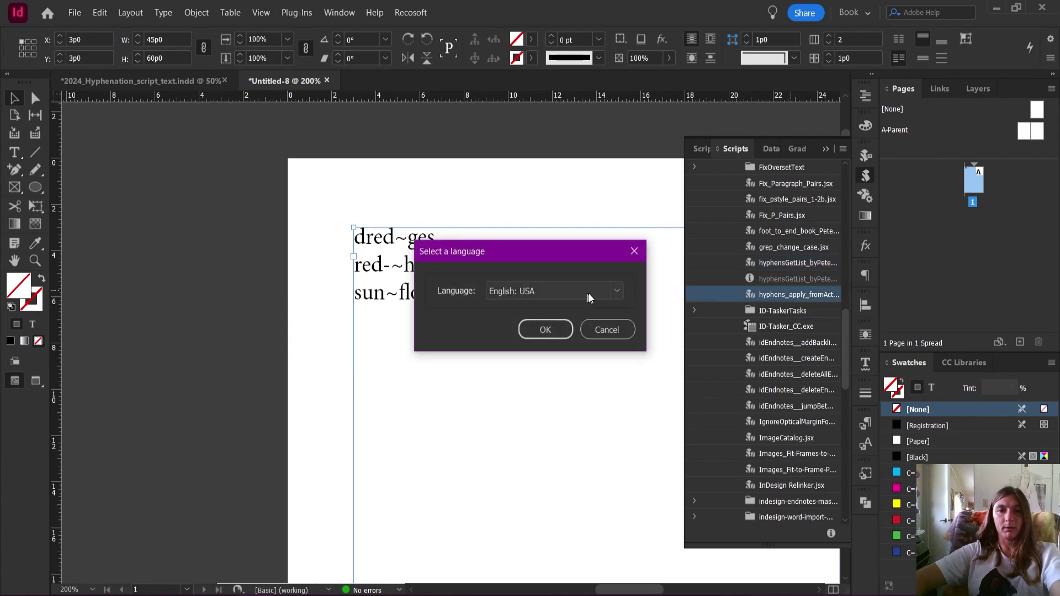
pyautogui.click(555, 287)
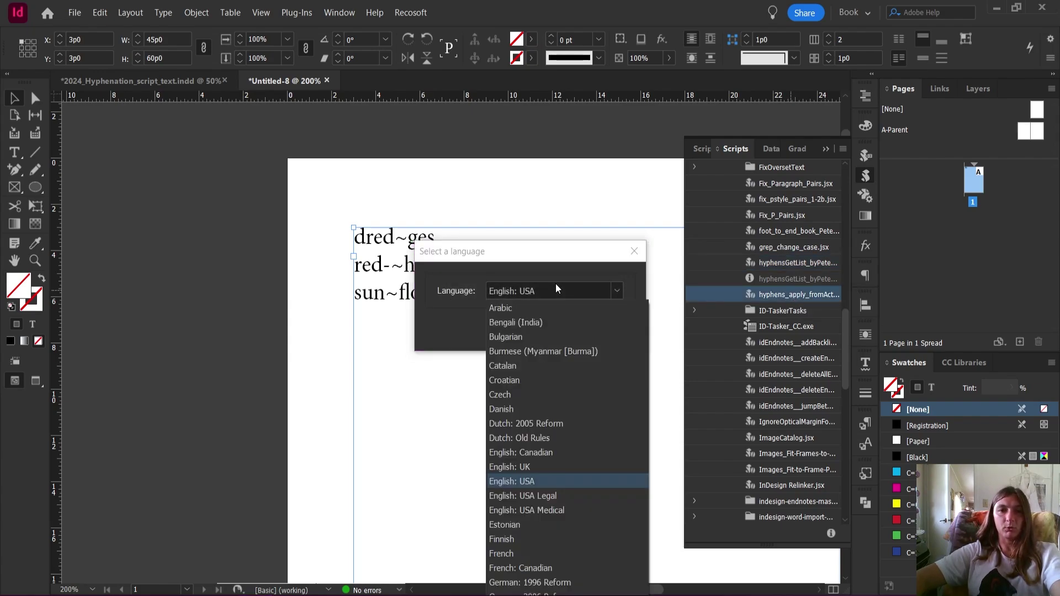
pyautogui.click(562, 484)
pyautogui.click(541, 333)
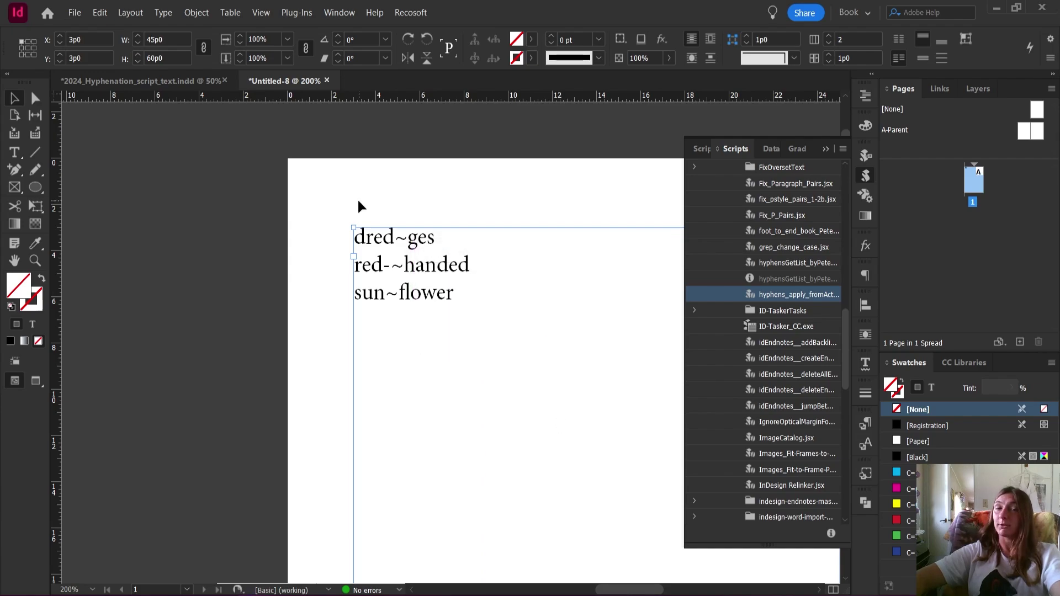
pyautogui.click(105, 13)
pyautogui.moveTo(196, 387)
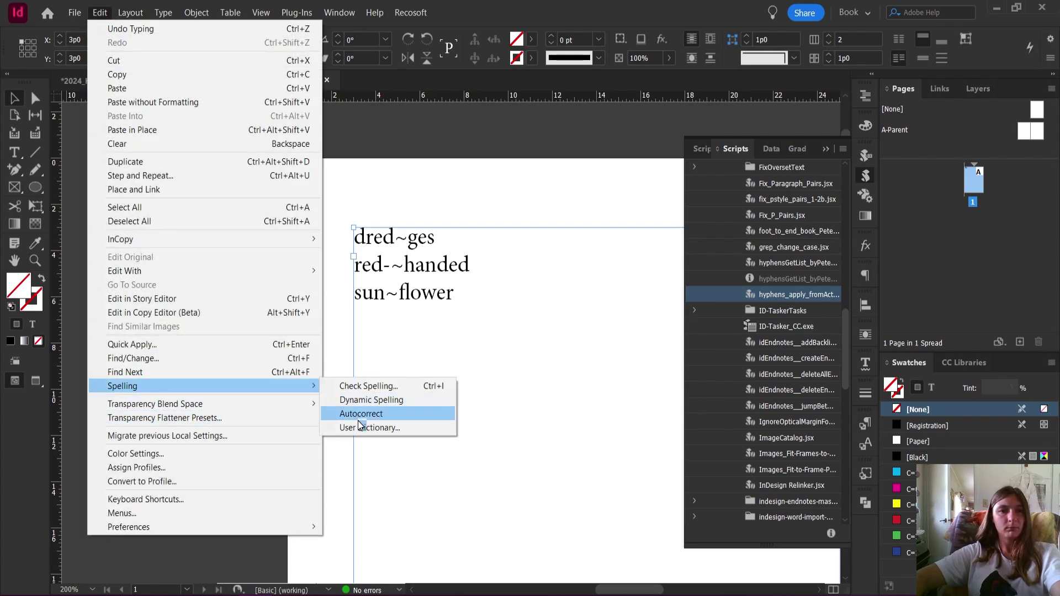
pyautogui.click(359, 426)
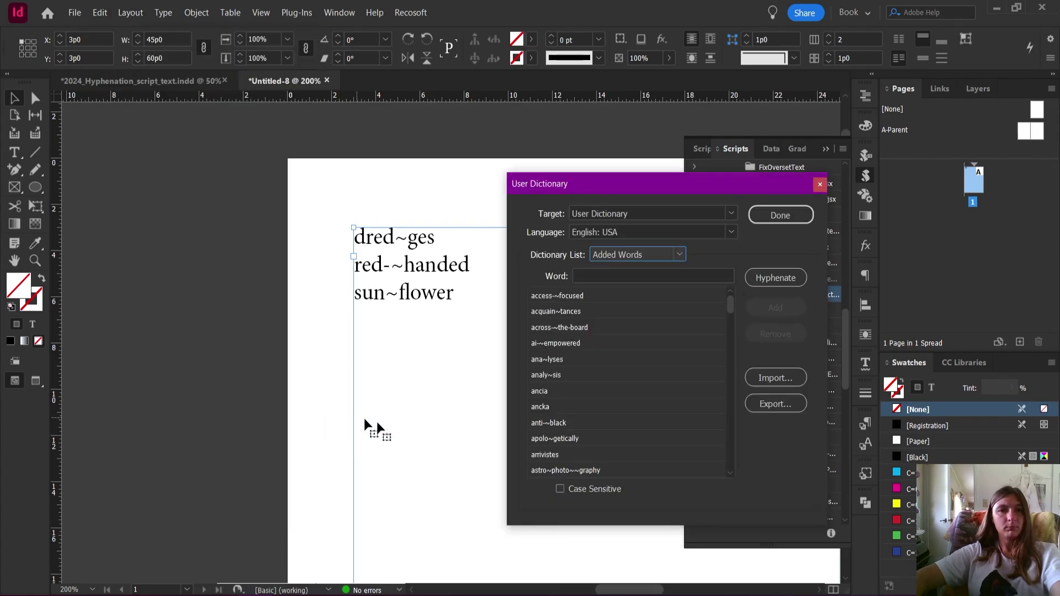
pyautogui.click(657, 274)
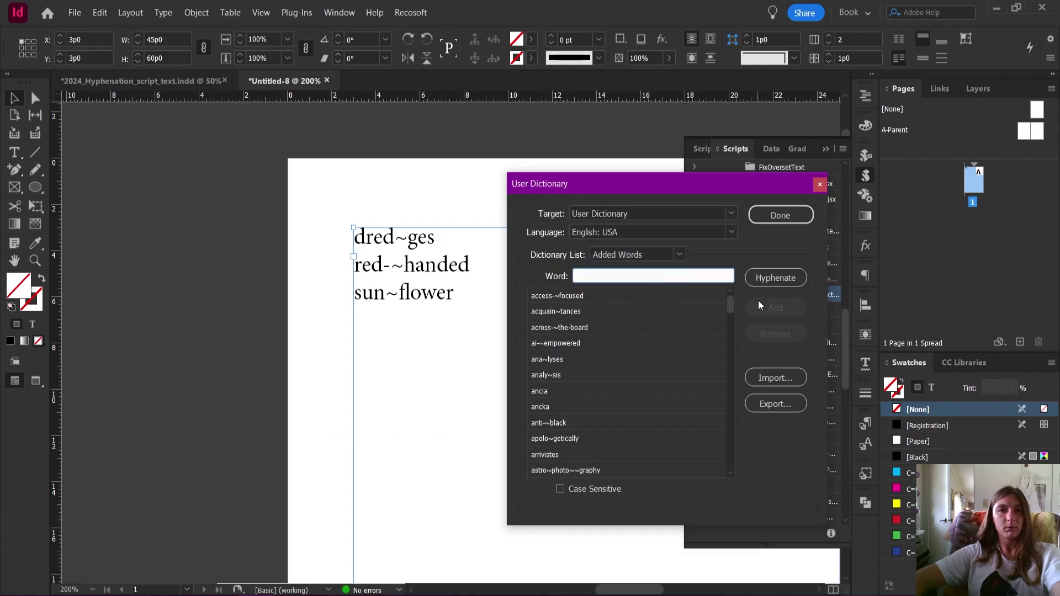
pyautogui.moveTo(731, 312); pyautogui.dragTo(729, 346)
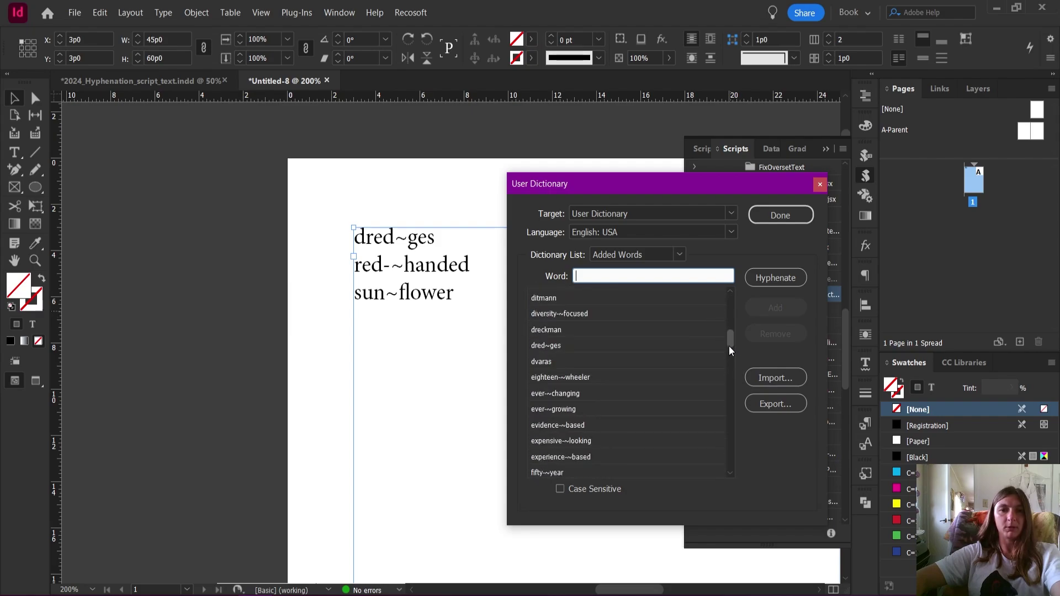
pyautogui.click(569, 347)
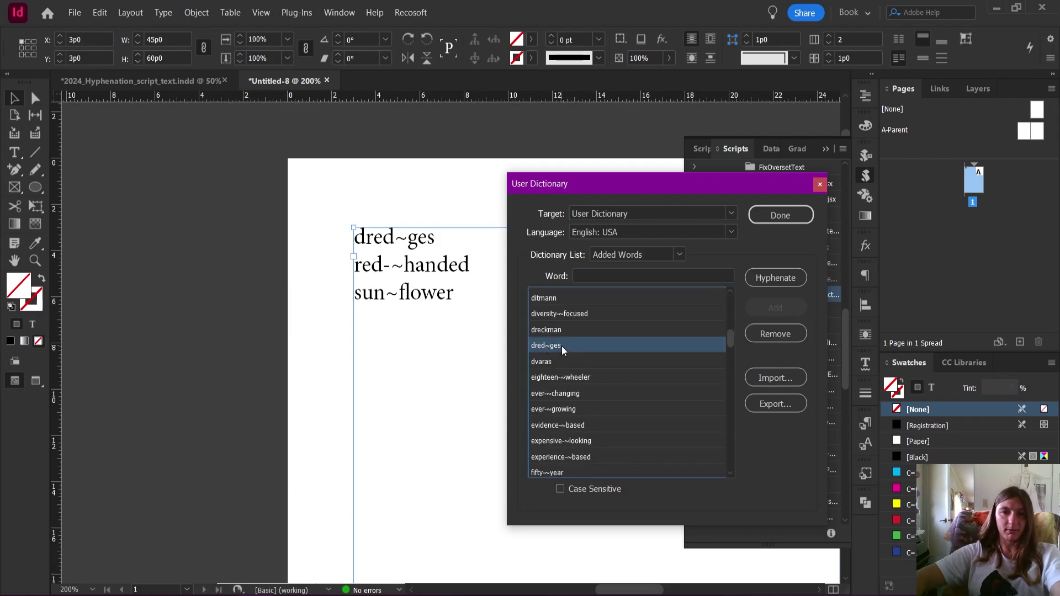
pyautogui.scroll(-3, 562, 345)
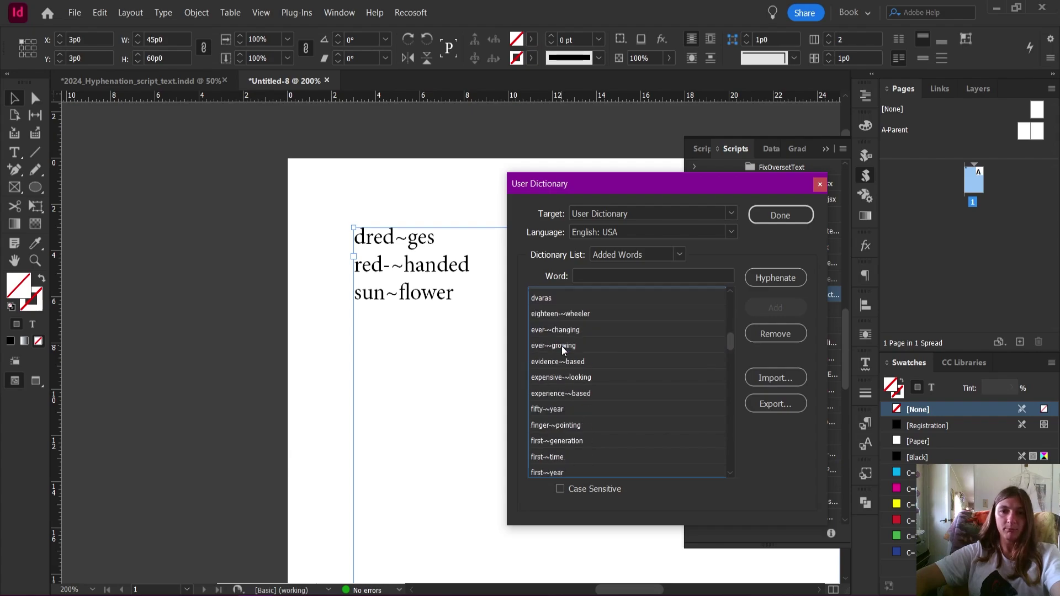
pyautogui.scroll(-10, 731, 379)
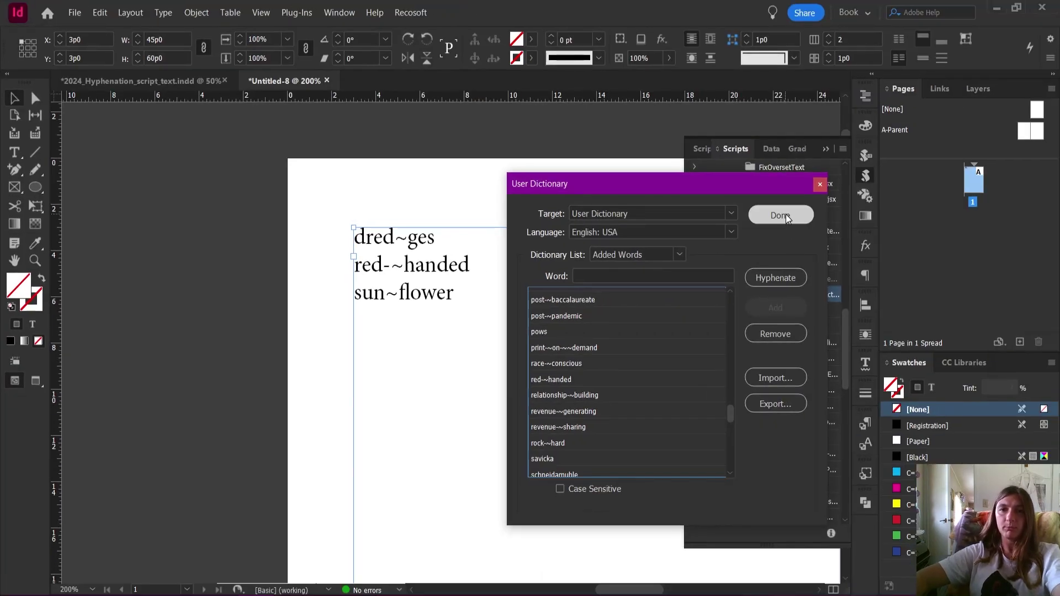
pyautogui.click(780, 216)
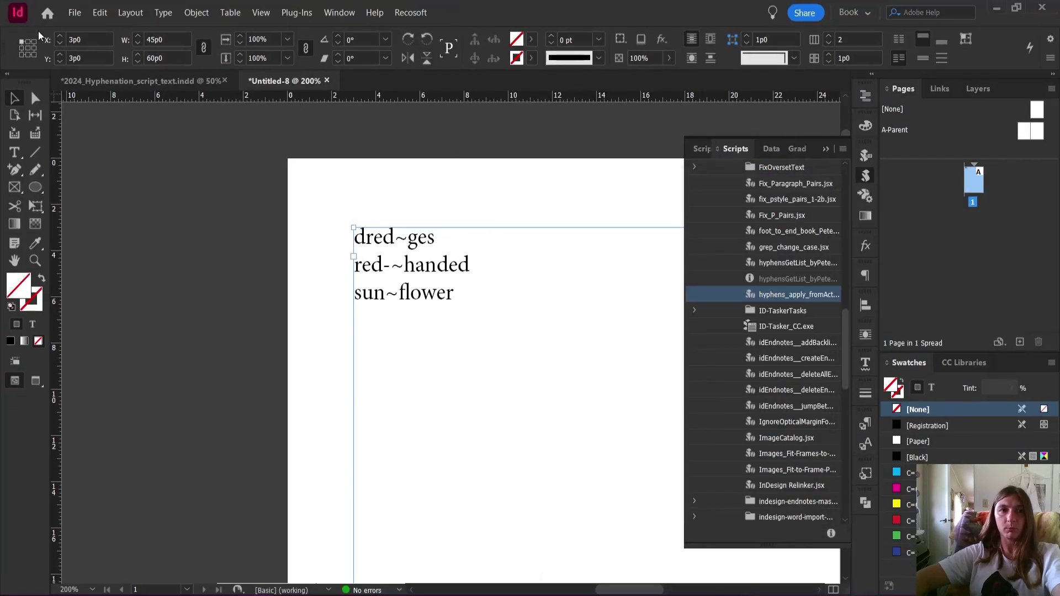
pyautogui.click(90, 80)
pyautogui.click(825, 149)
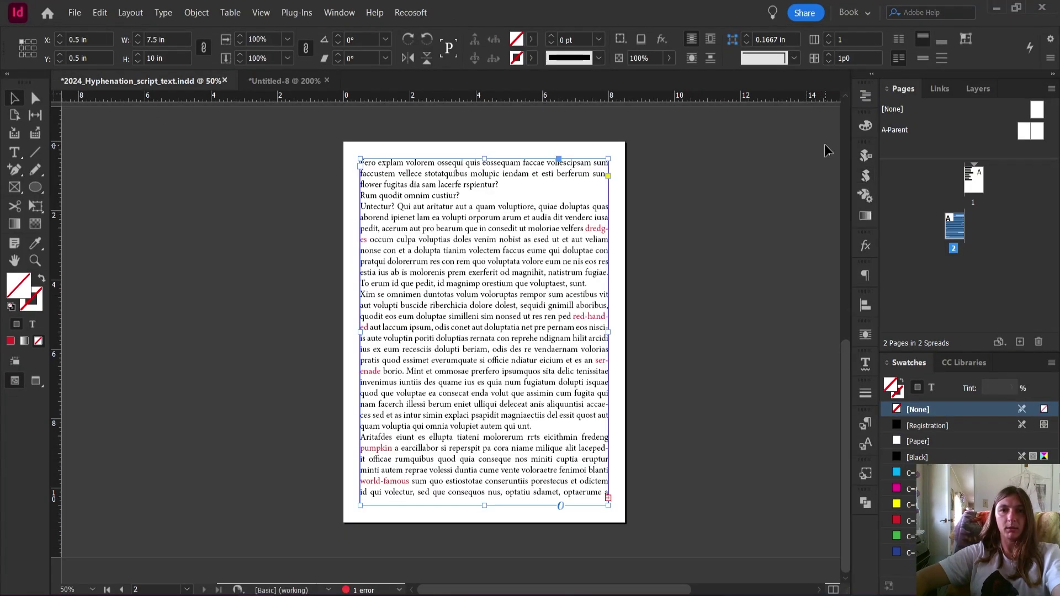
pyautogui.scroll(2, 611, 331)
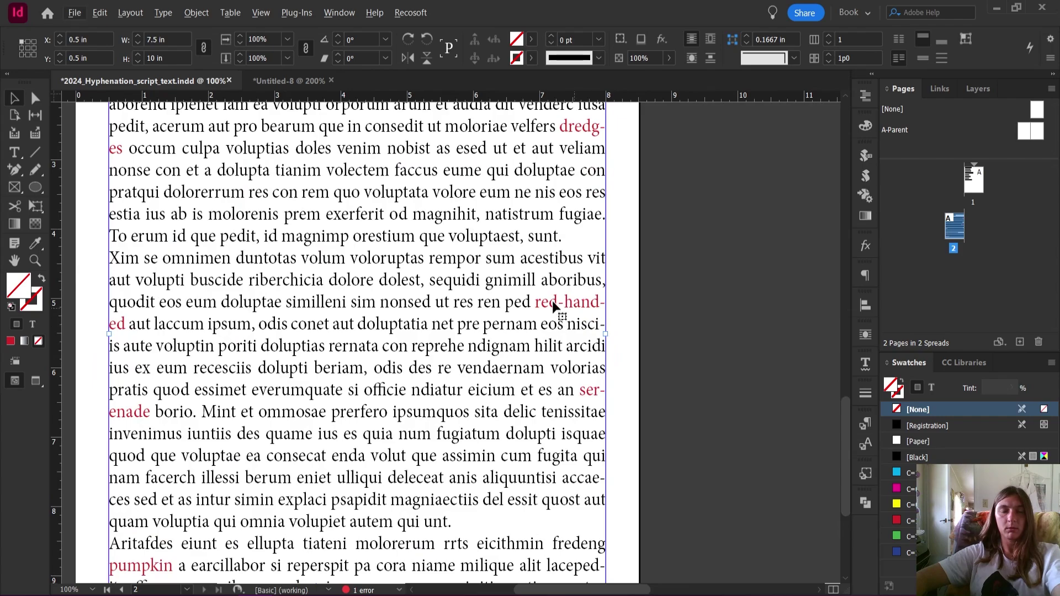
pyautogui.press('t')
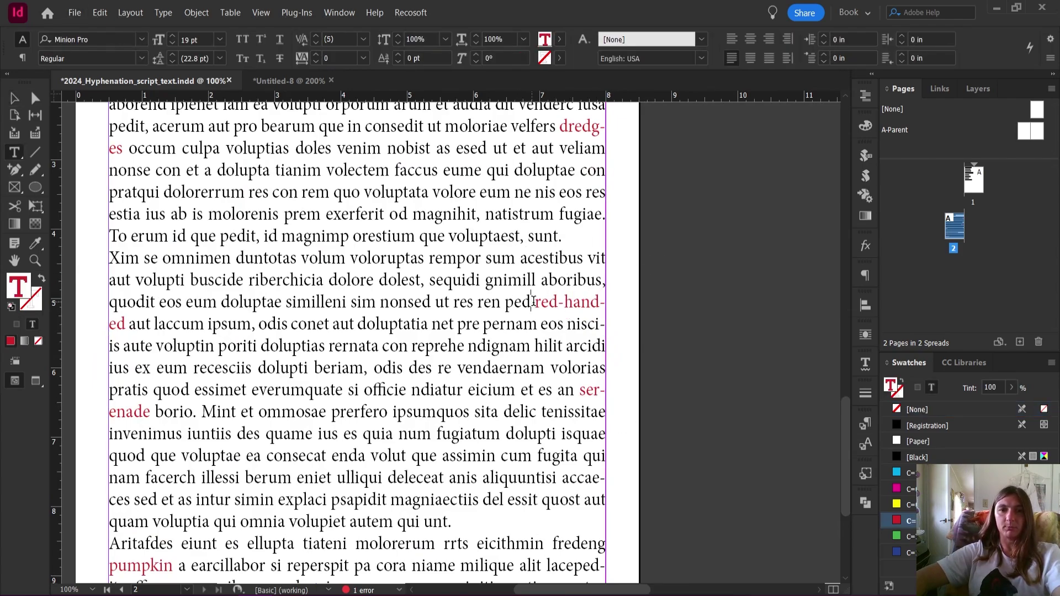
pyautogui.moveTo(532, 302); pyautogui.dragTo(577, 392)
pyautogui.click(558, 324)
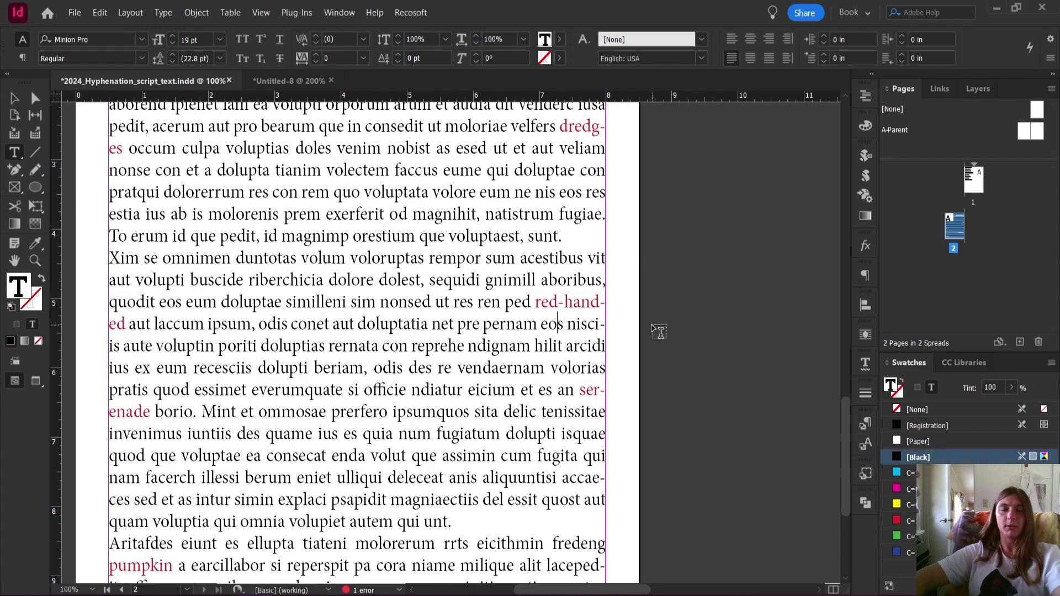
pyautogui.press('Escape')
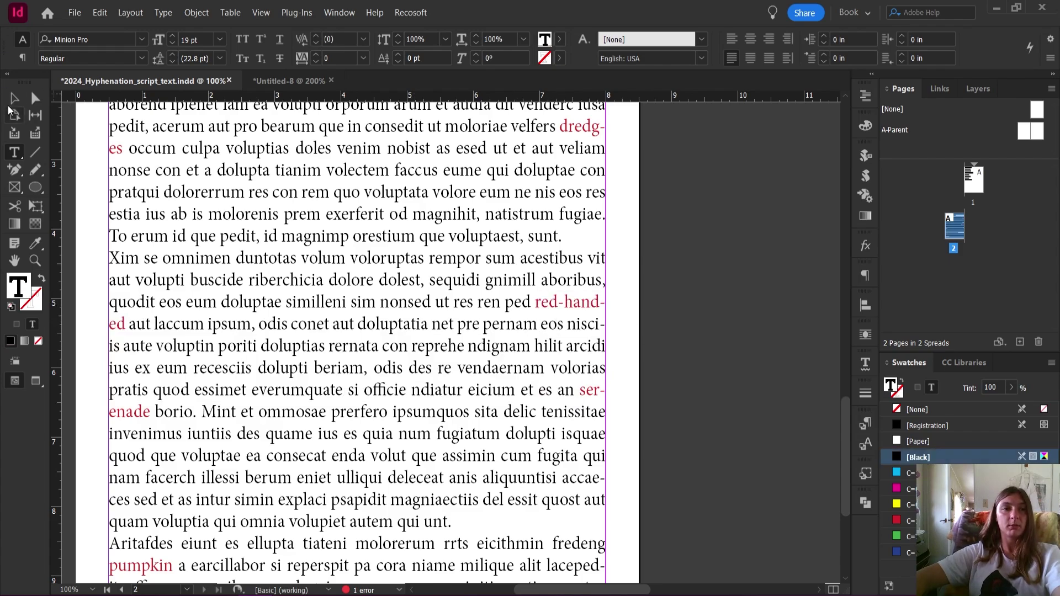
pyautogui.doubleClick(533, 302)
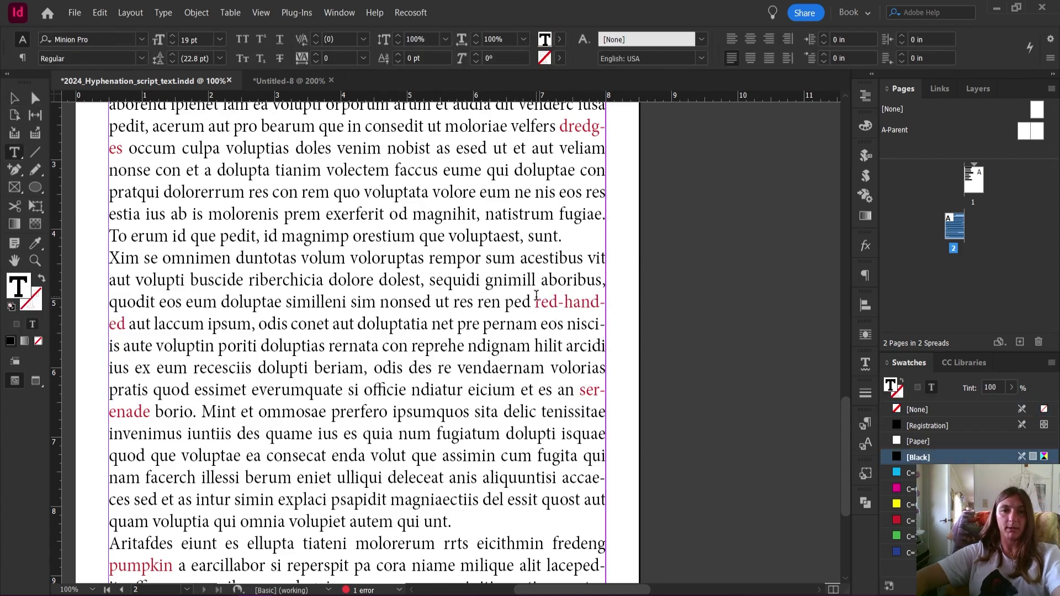
pyautogui.moveTo(534, 303); pyautogui.dragTo(496, 345)
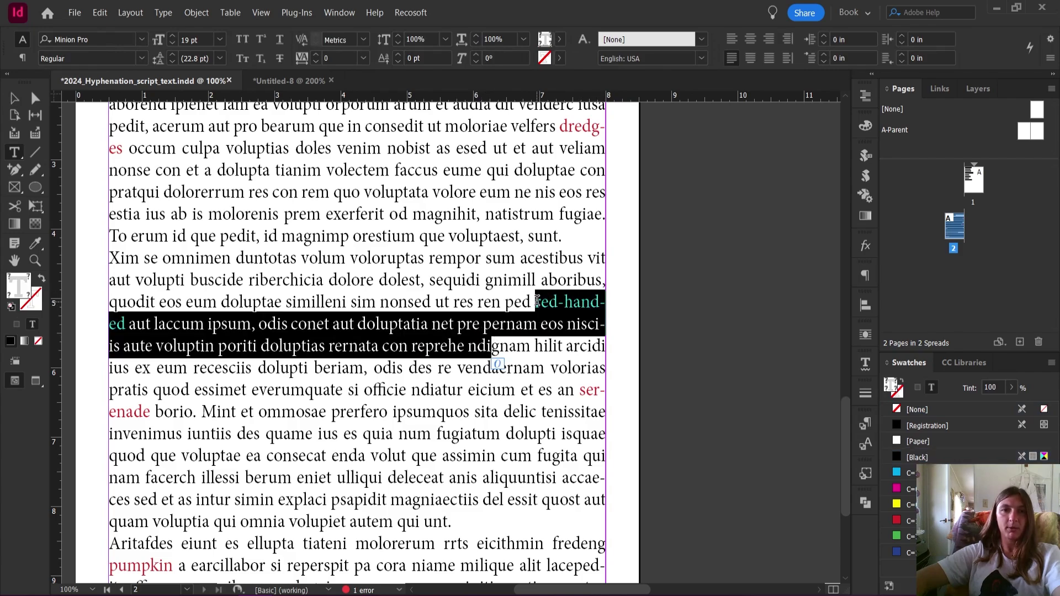
pyautogui.press('Left')
pyautogui.click(130, 12)
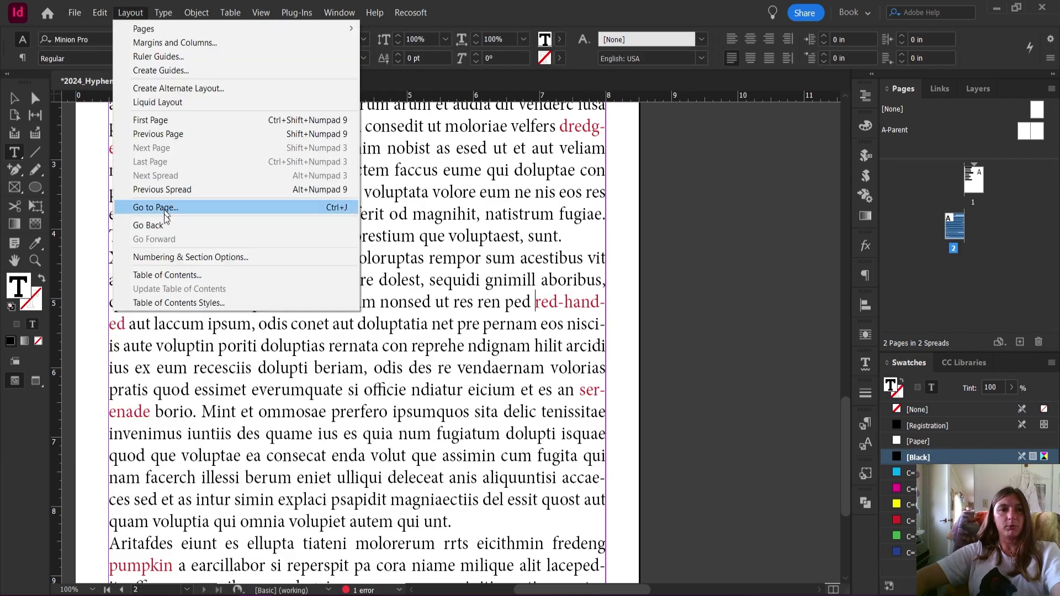
pyautogui.click(131, 13)
# - Check that the user dictionary lists red-~handed and keep the current document as its target
pyautogui.click(103, 11)
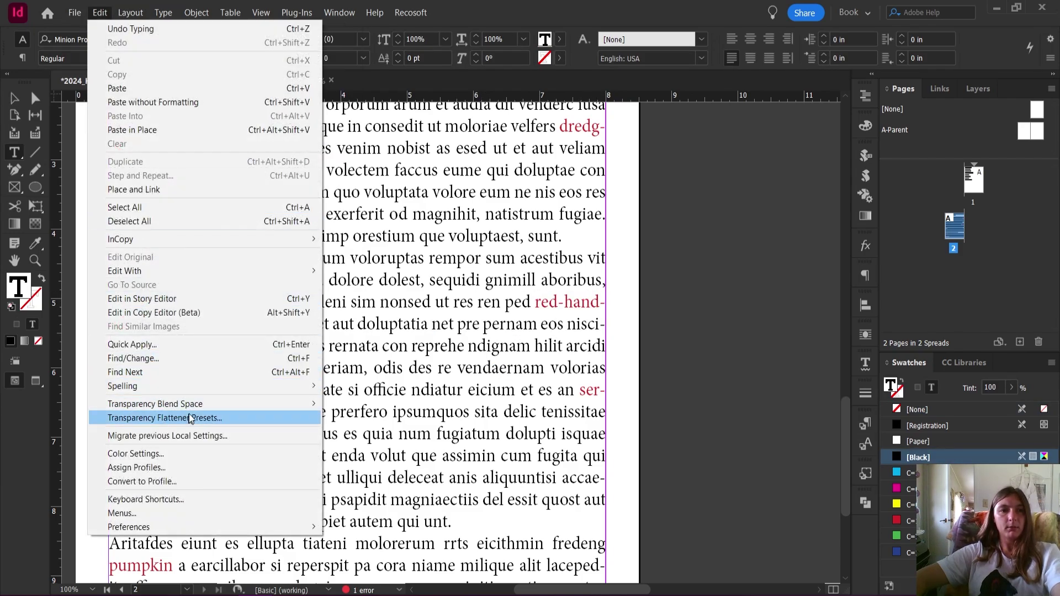
pyautogui.moveTo(217, 387)
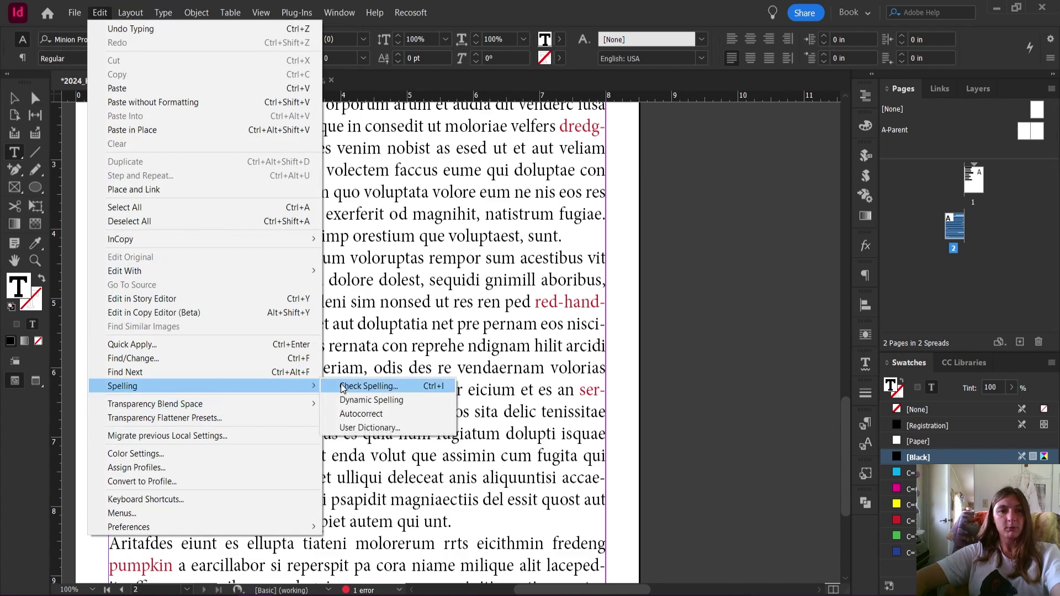
pyautogui.click(360, 424)
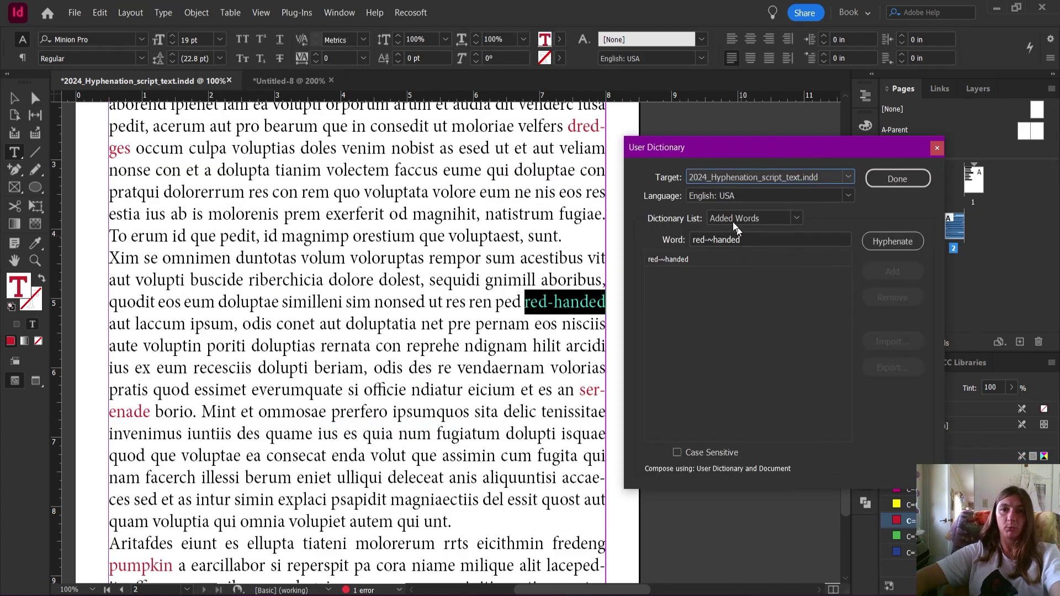
pyautogui.moveTo(694, 239); pyautogui.dragTo(756, 243)
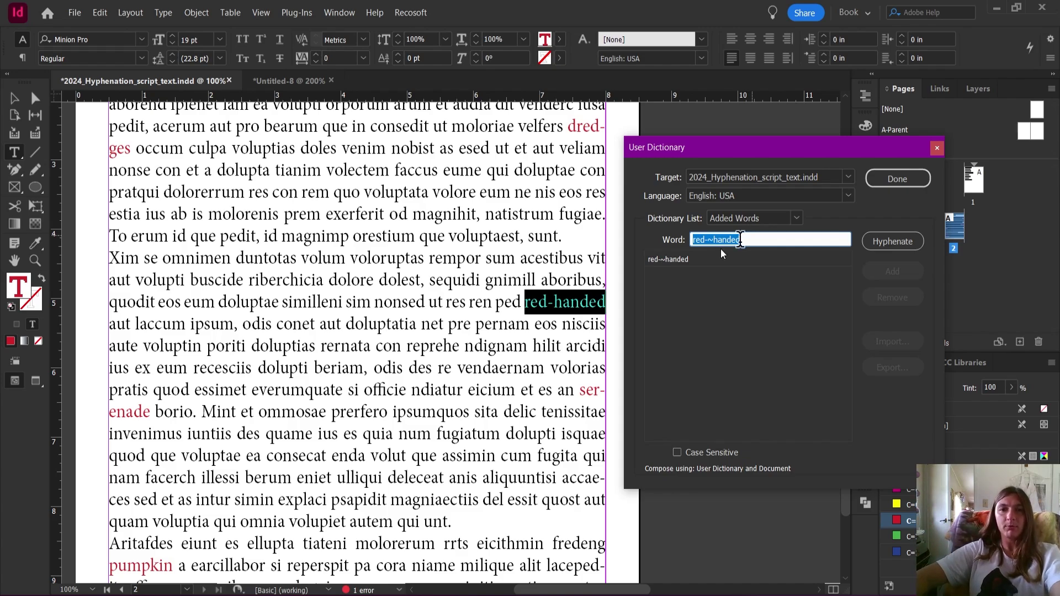
pyautogui.click(713, 285)
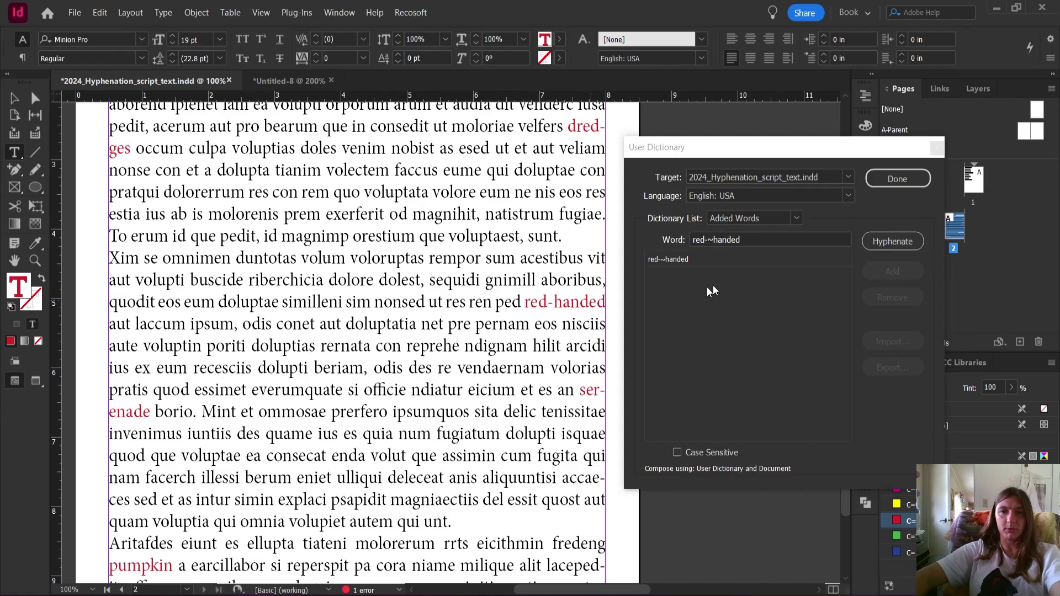
pyautogui.click(747, 172)
pyautogui.click(817, 279)
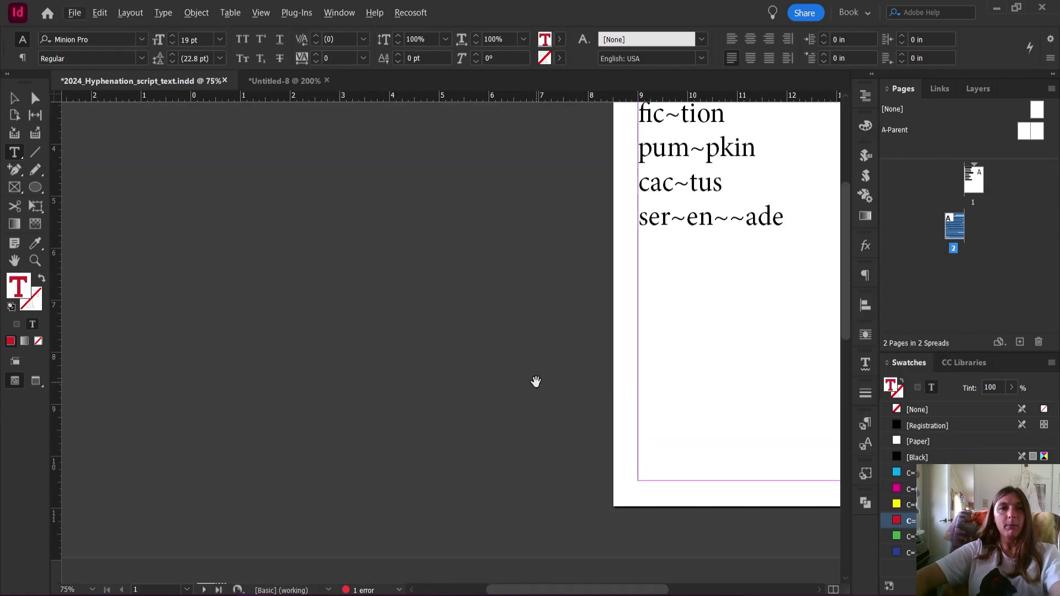
# - In Untitled-8, add blue-collar and skin-tight as new lines in the word list
pyautogui.click(293, 79)
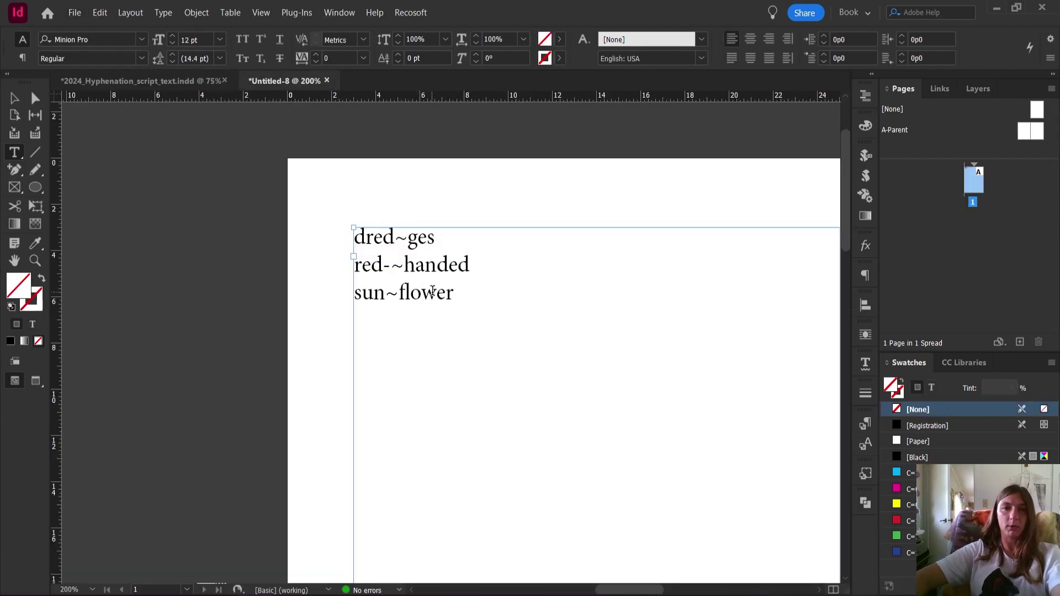
pyautogui.click(459, 291)
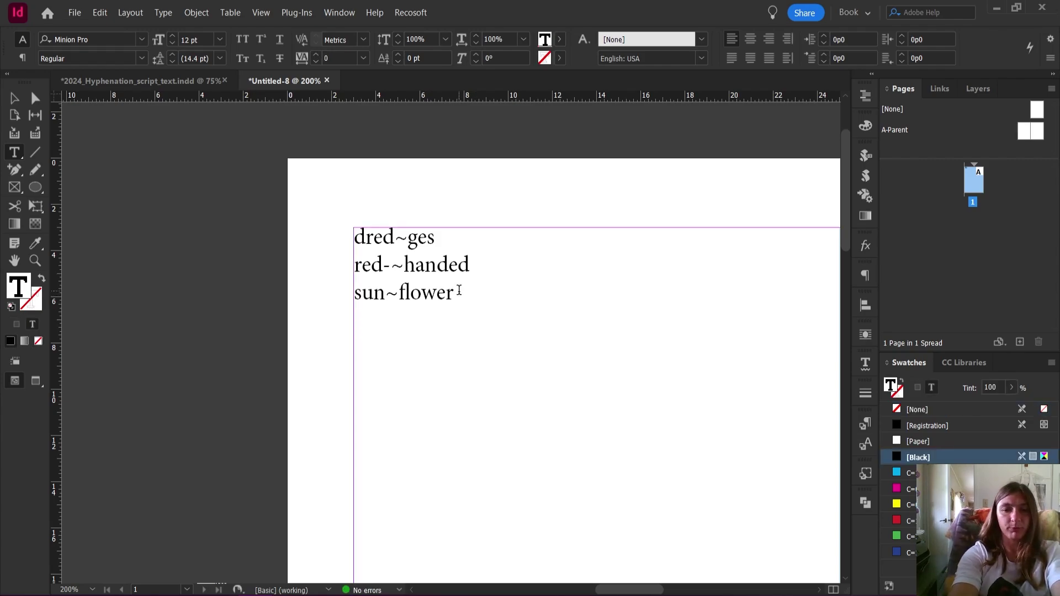
pyautogui.write('blu')
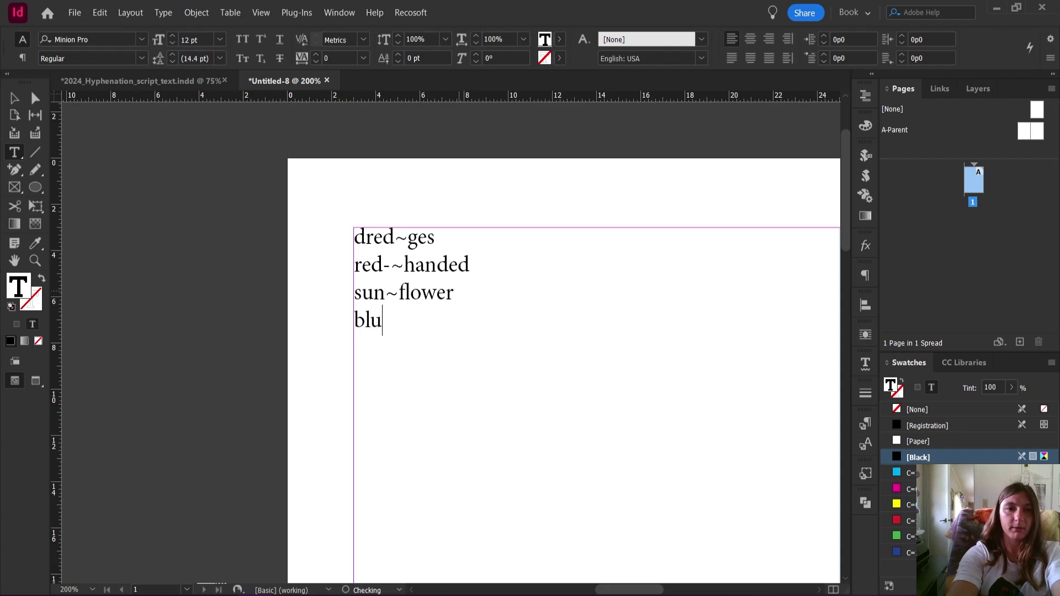
pyautogui.write('e-~')
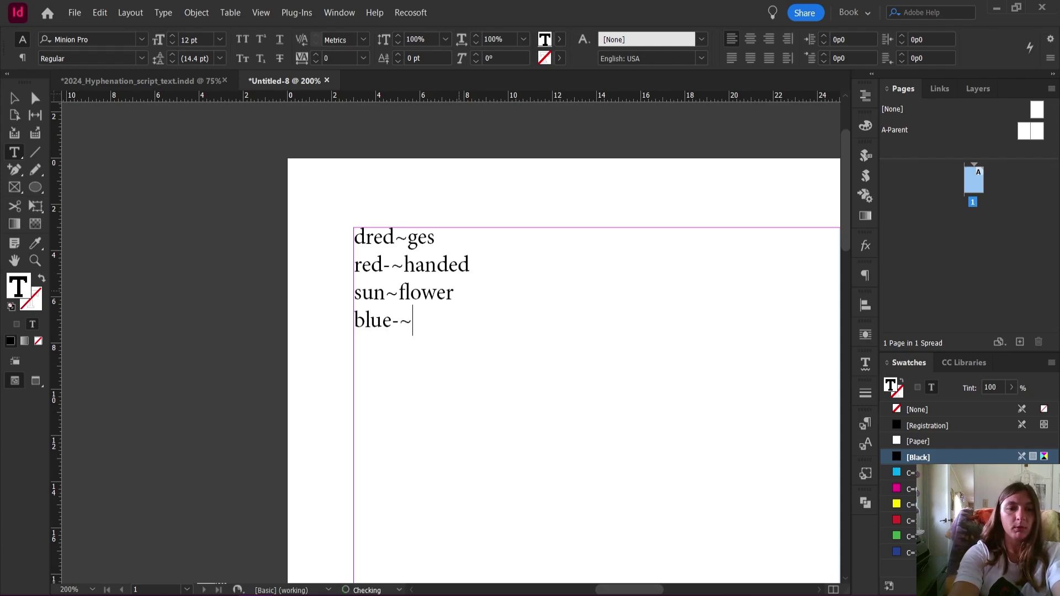
pyautogui.write('col')
pyautogui.press('BackSpace')
pyautogui.press('BackSpace')
pyautogui.press('BackSpace')
pyautogui.press('BackSpace')
pyautogui.write('c')
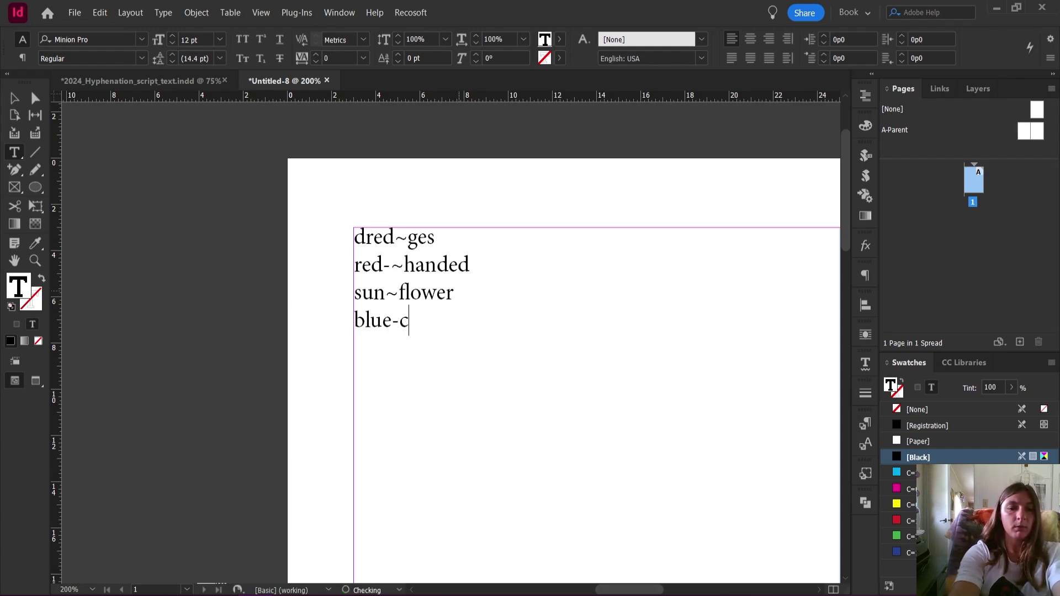
pyautogui.write('ollar')
pyautogui.press('Return')
pyautogui.write('skin')
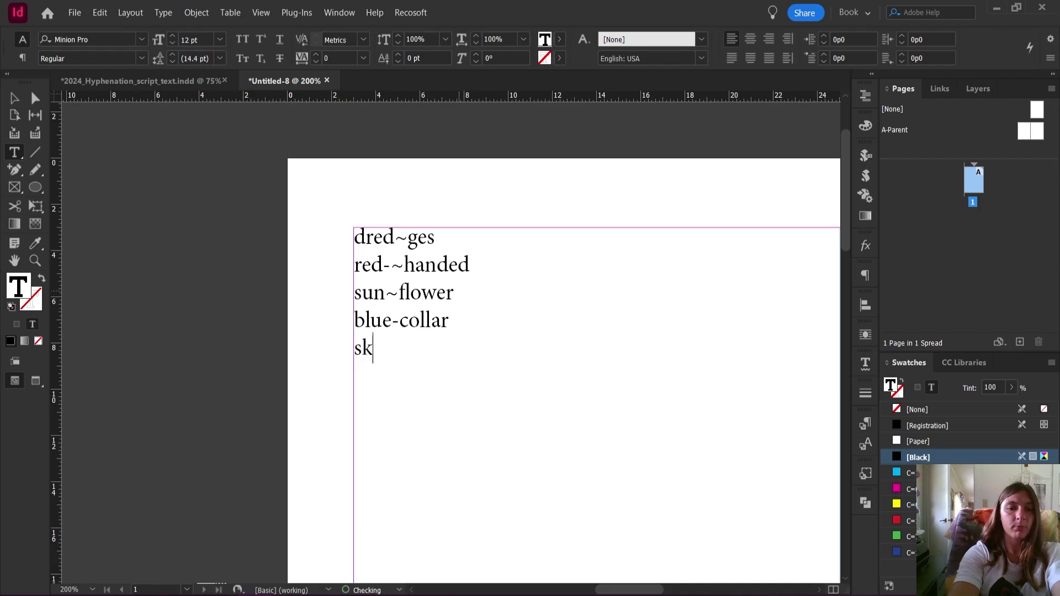
pyautogui.write('-tight')
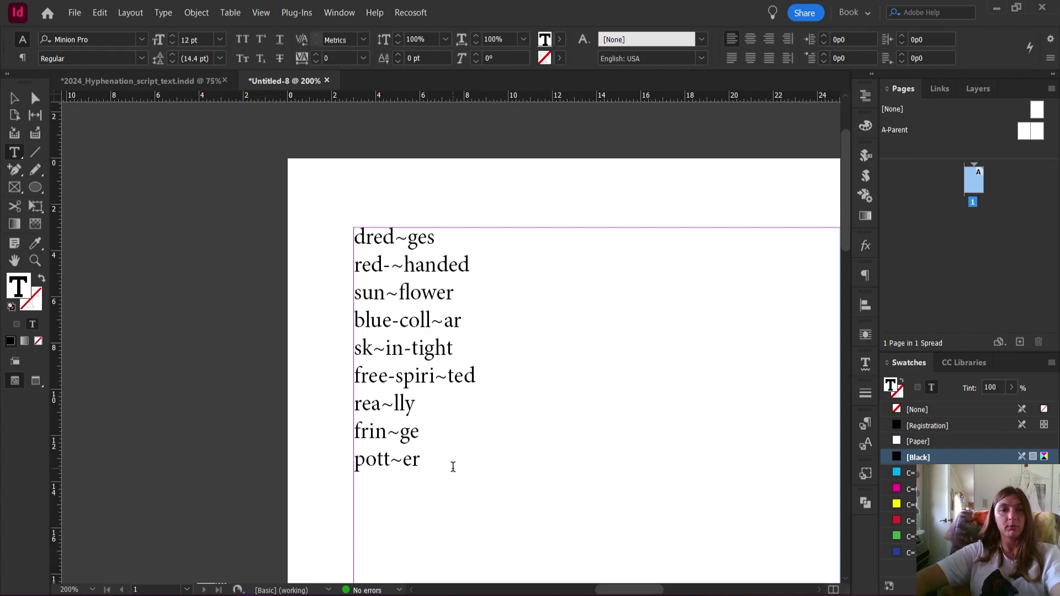
# - Inspect the hyphens in blue-collar and free-spiri~ted, zoom out to 300% and exit text editing
pyautogui.moveTo(423, 464); pyautogui.dragTo(364, 237)
pyautogui.click(388, 253)
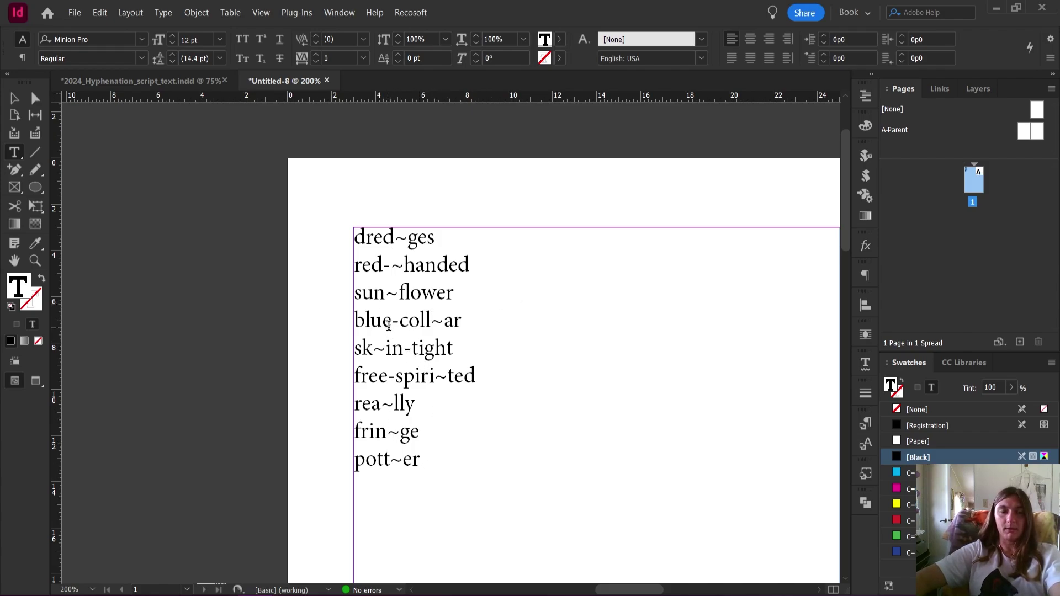
pyautogui.scroll(2, 389, 325)
pyautogui.doubleClick(326, 310)
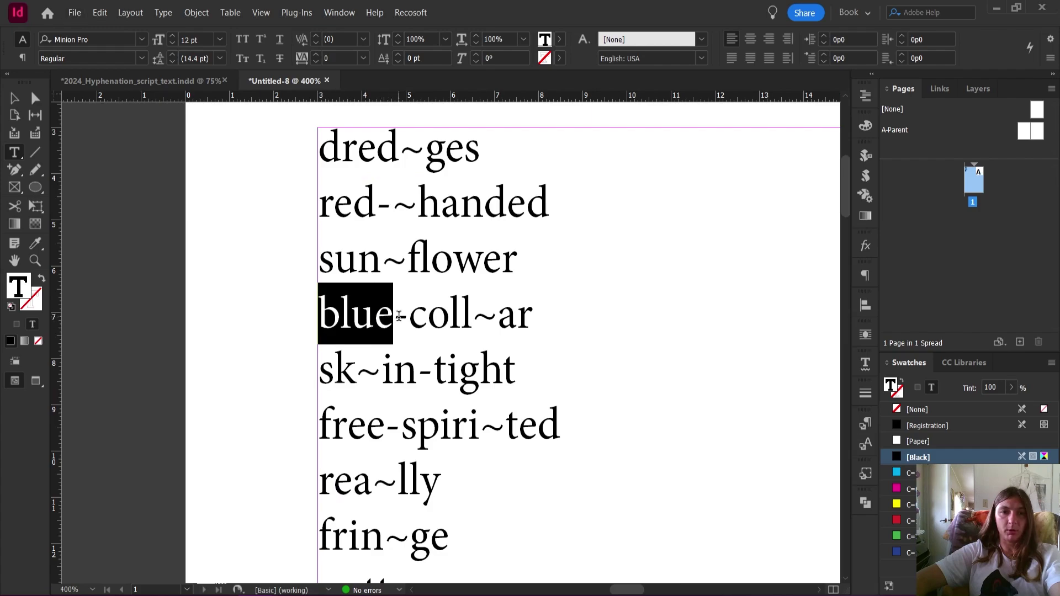
pyautogui.click(400, 316)
pyautogui.hotkey('shift', 'Right')
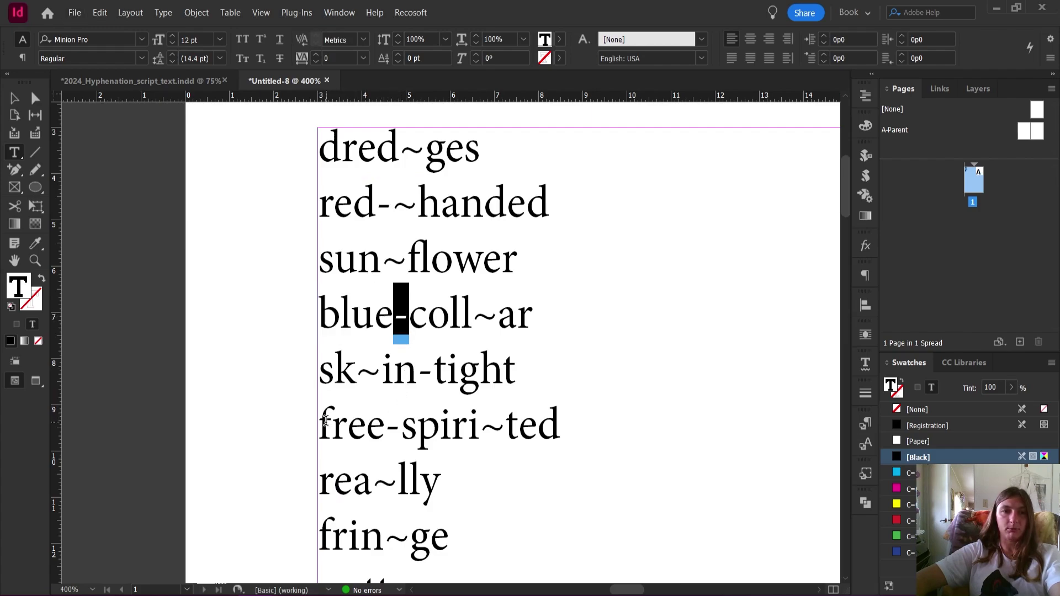
pyautogui.moveTo(326, 421); pyautogui.dragTo(559, 439)
pyautogui.click(392, 436)
pyautogui.hotkey('shift', 'Right')
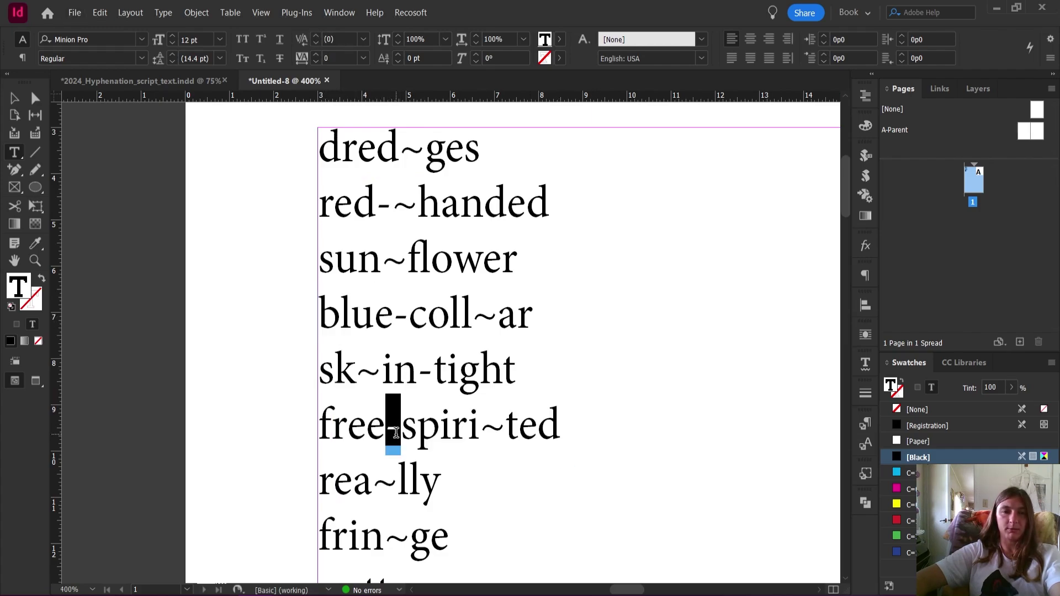
pyautogui.click(503, 369)
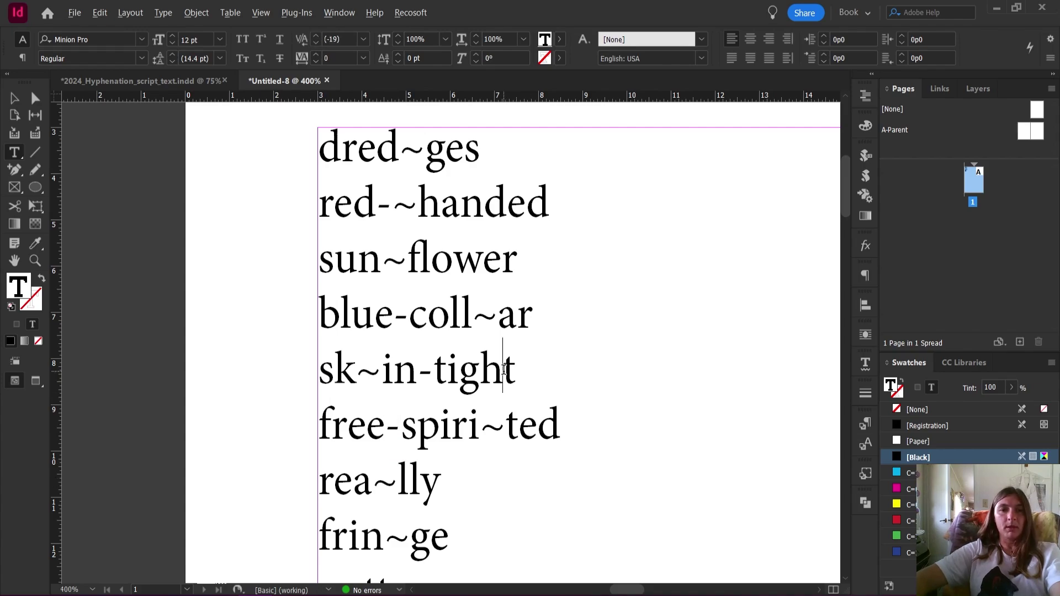
pyautogui.hotkey('ctrl', '-')
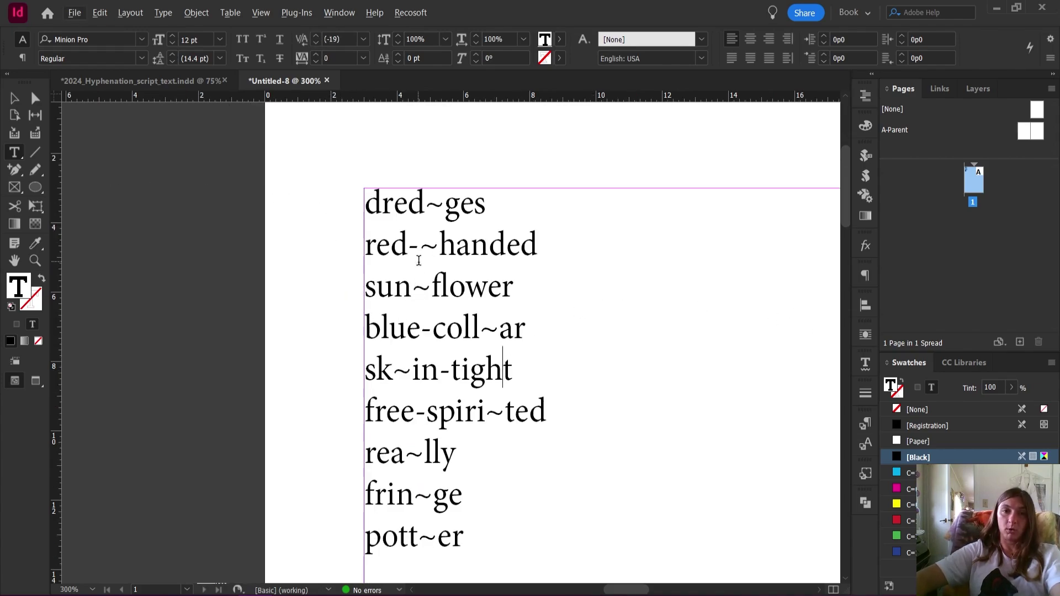
pyautogui.press('Escape')
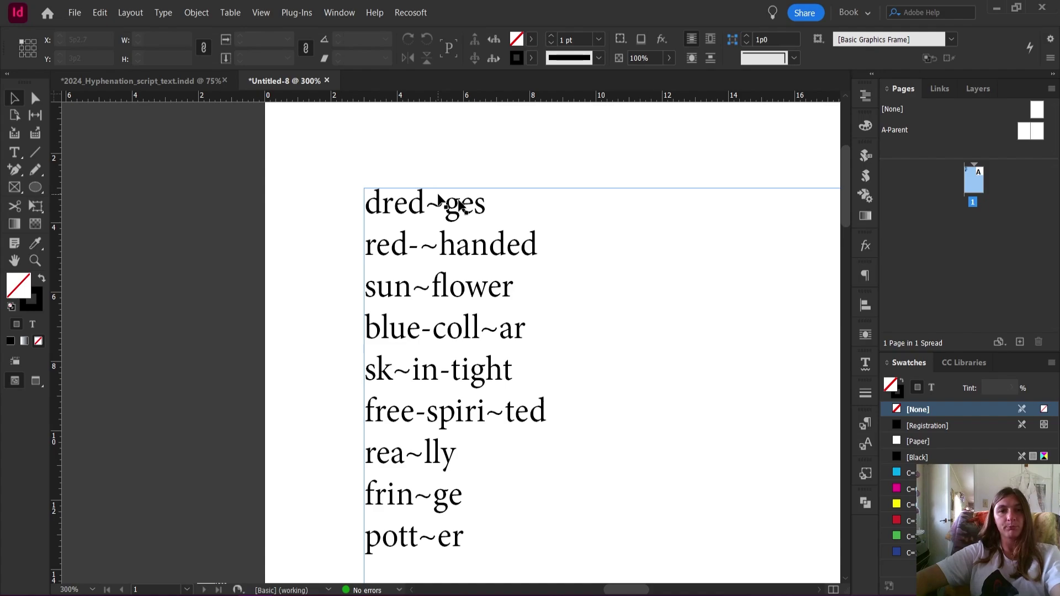
# - In GREP Find/Change, set the search pattern to ^[^-]+?$ by replacing the comma with a hyphen
pyautogui.hotkey('ctrl', 'f')
pyautogui.moveTo(859, 147); pyautogui.dragTo(673, 146)
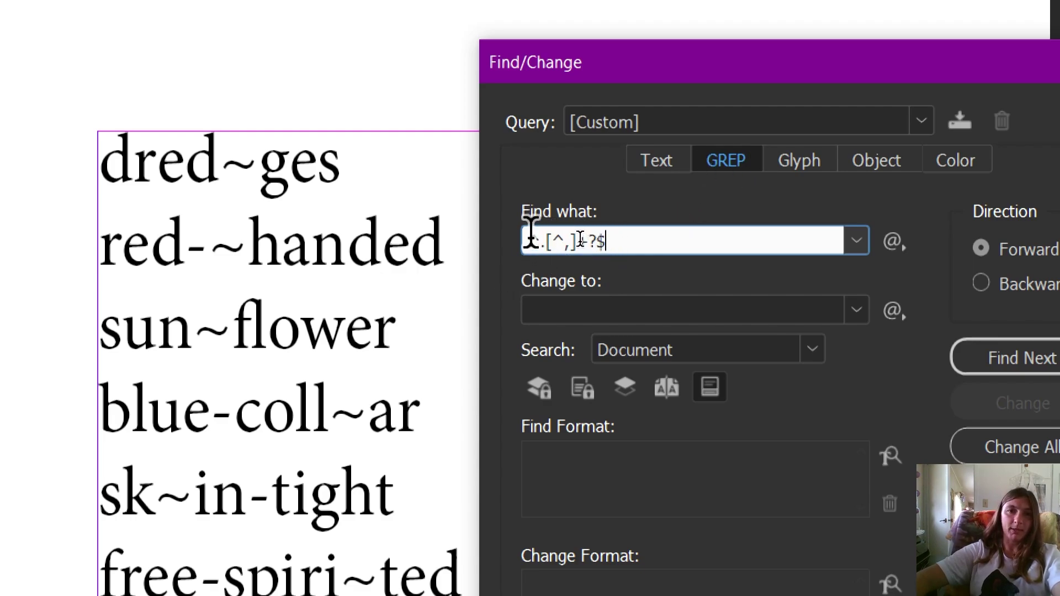
pyautogui.moveTo(527, 242); pyautogui.dragTo(546, 243)
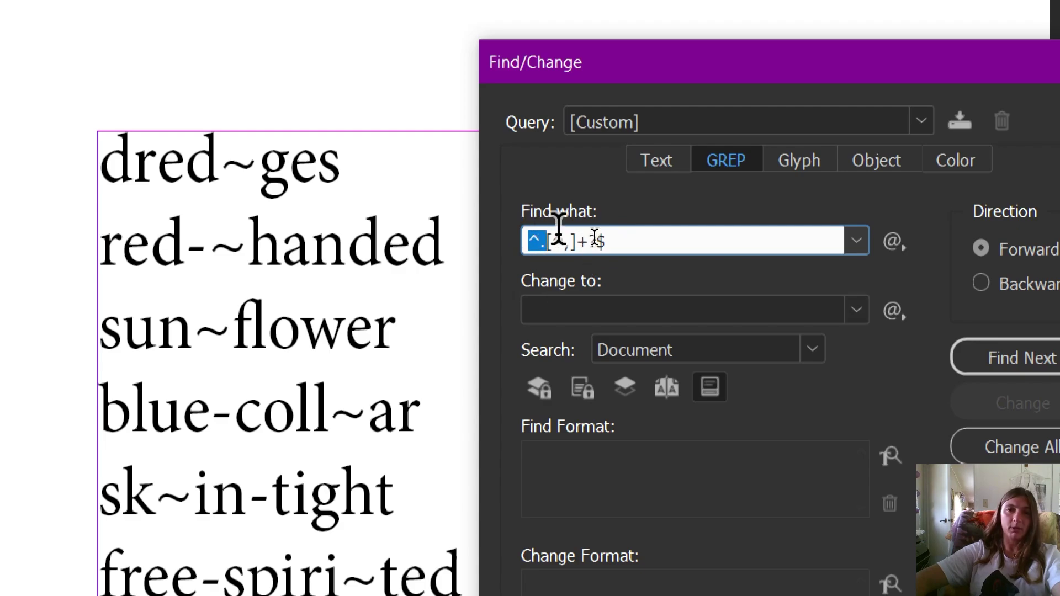
pyautogui.click(552, 242)
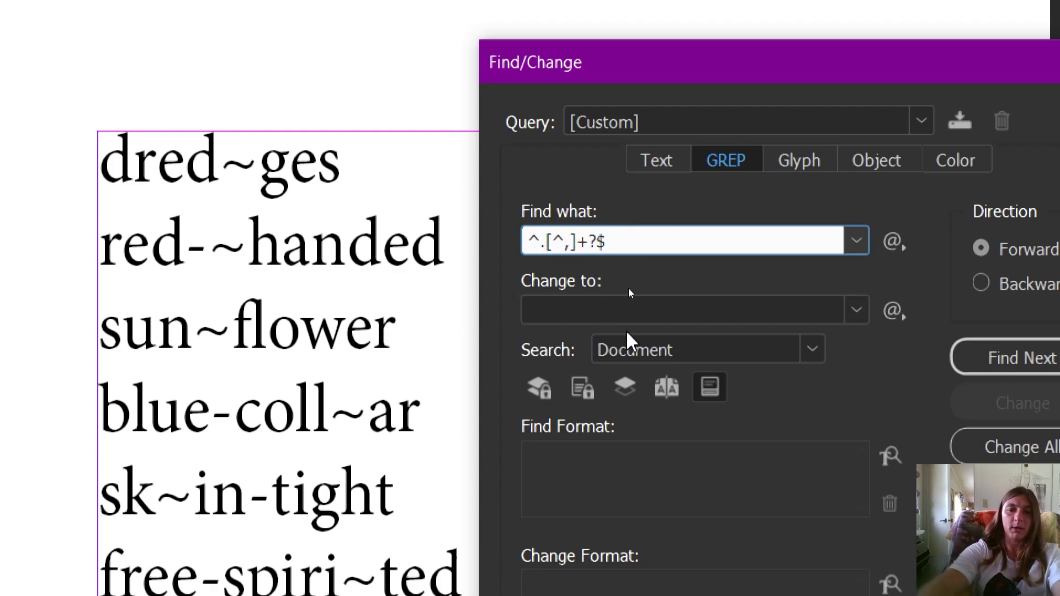
pyautogui.press('BackSpace')
pyautogui.write('-')
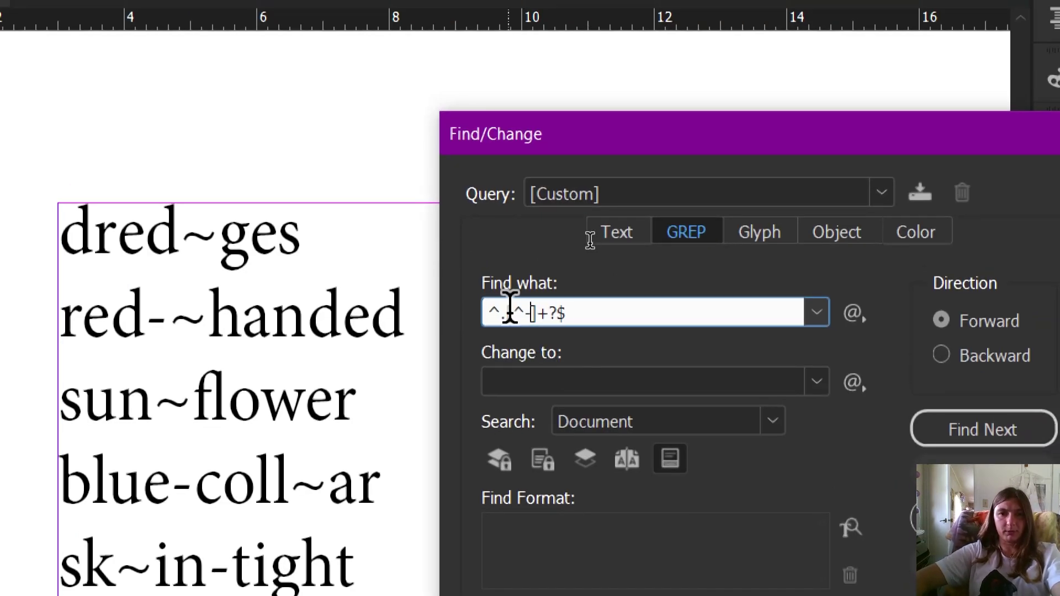
pyautogui.moveTo(504, 308); pyautogui.dragTo(541, 310)
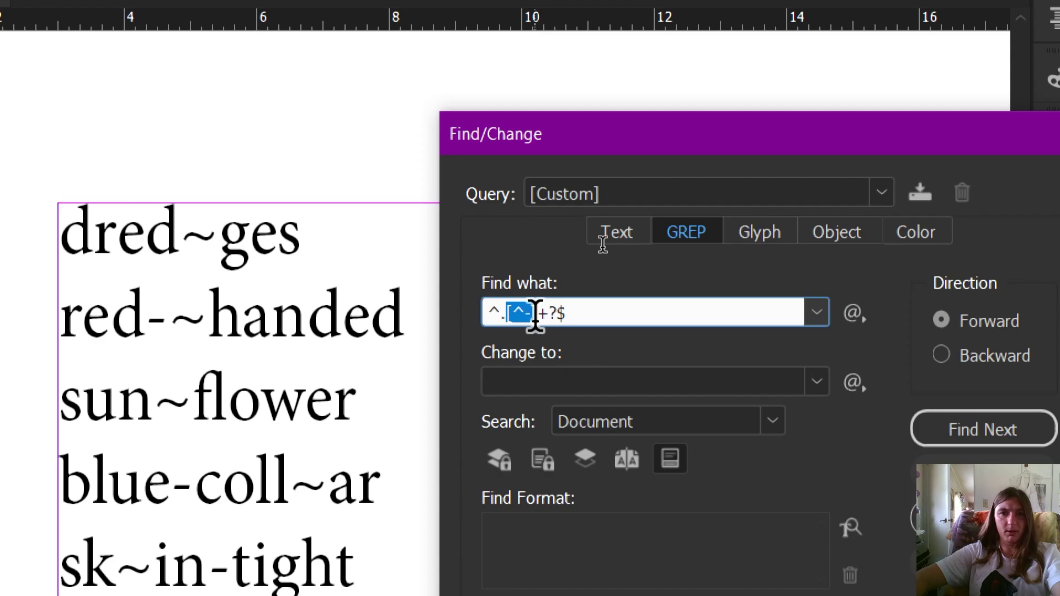
pyautogui.click(542, 310)
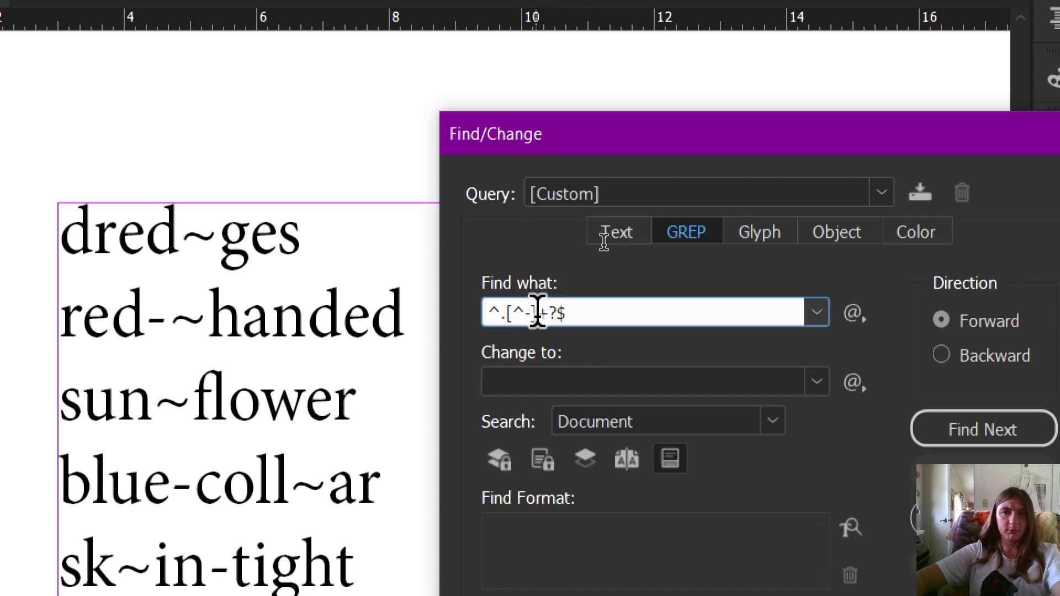
pyautogui.moveTo(538, 315); pyautogui.dragTo(592, 315)
pyautogui.click(551, 315)
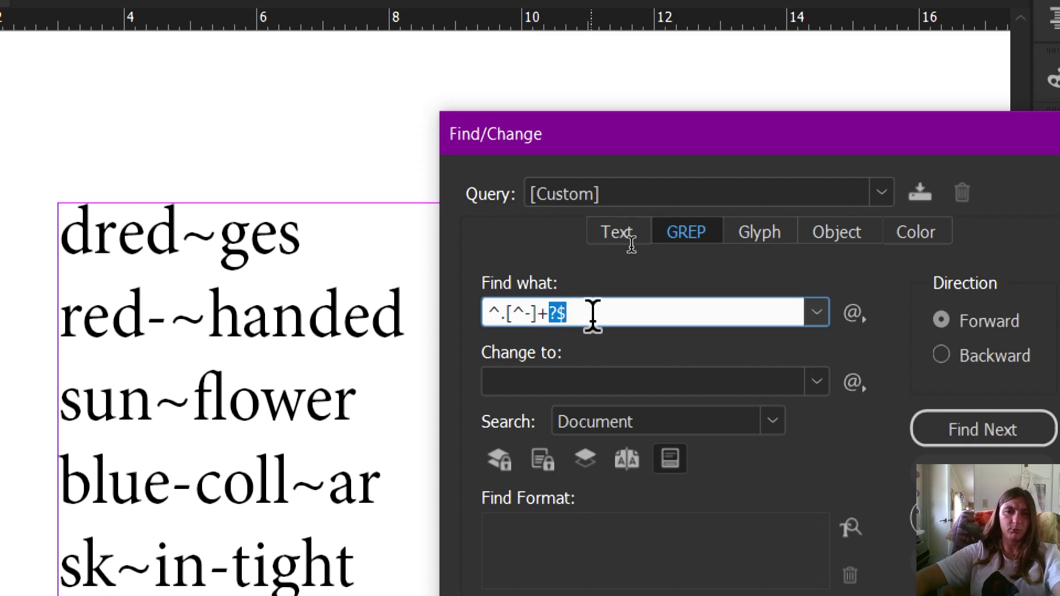
pyautogui.press('alt')
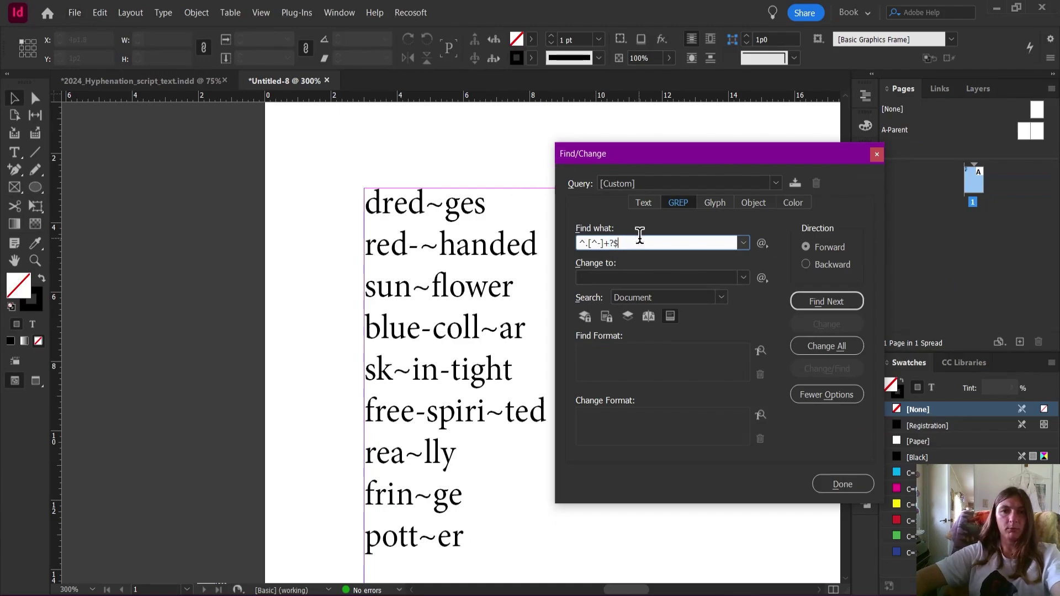
# - Step through the five hyphen-free entries, then delete them all with Change All
pyautogui.click(838, 306)
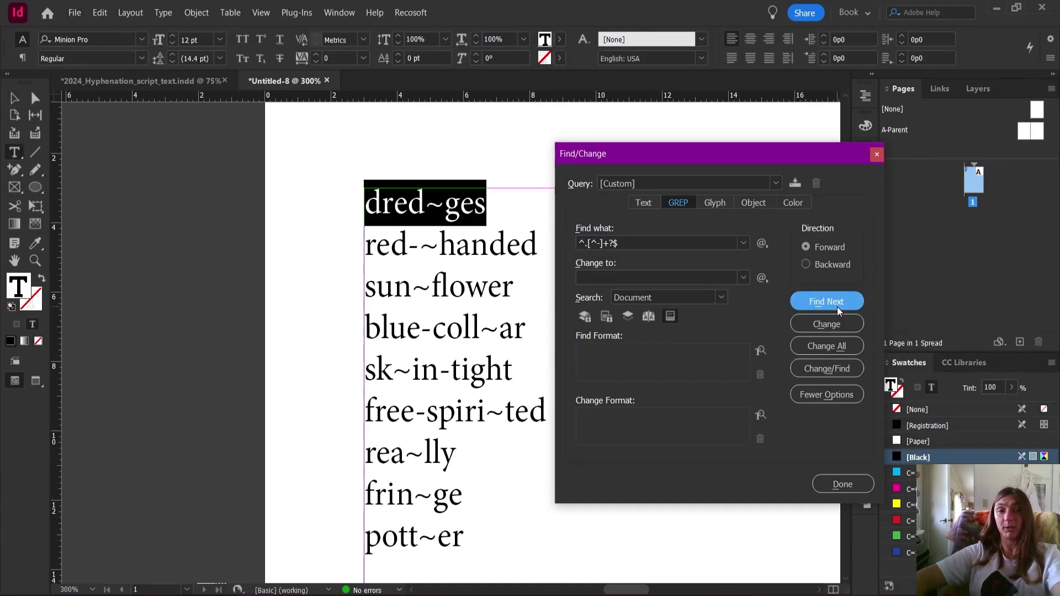
pyautogui.click(837, 307)
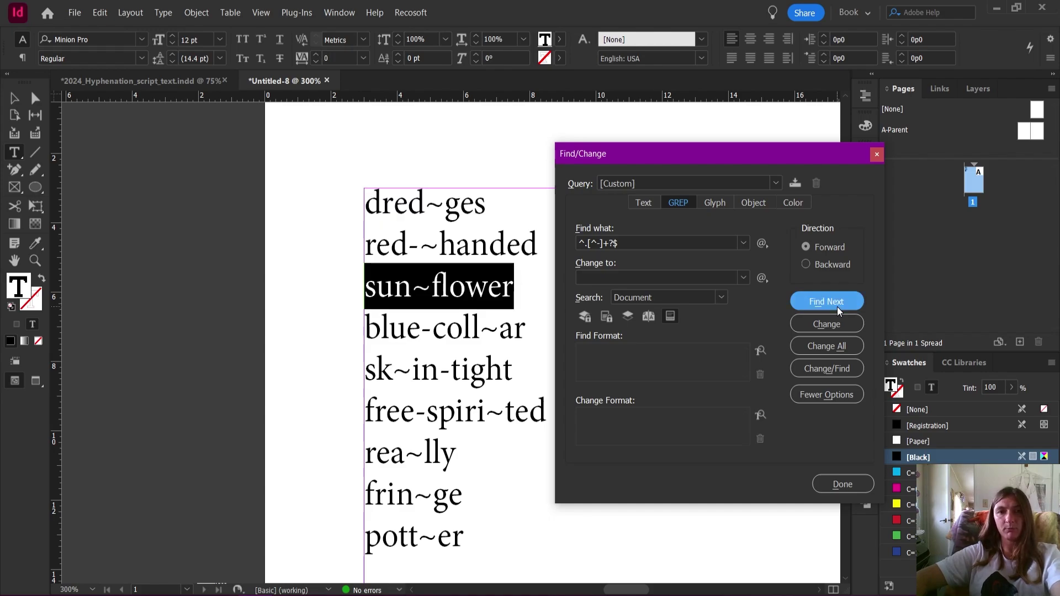
pyautogui.click(837, 306)
pyautogui.click(837, 306)
pyautogui.click(837, 307)
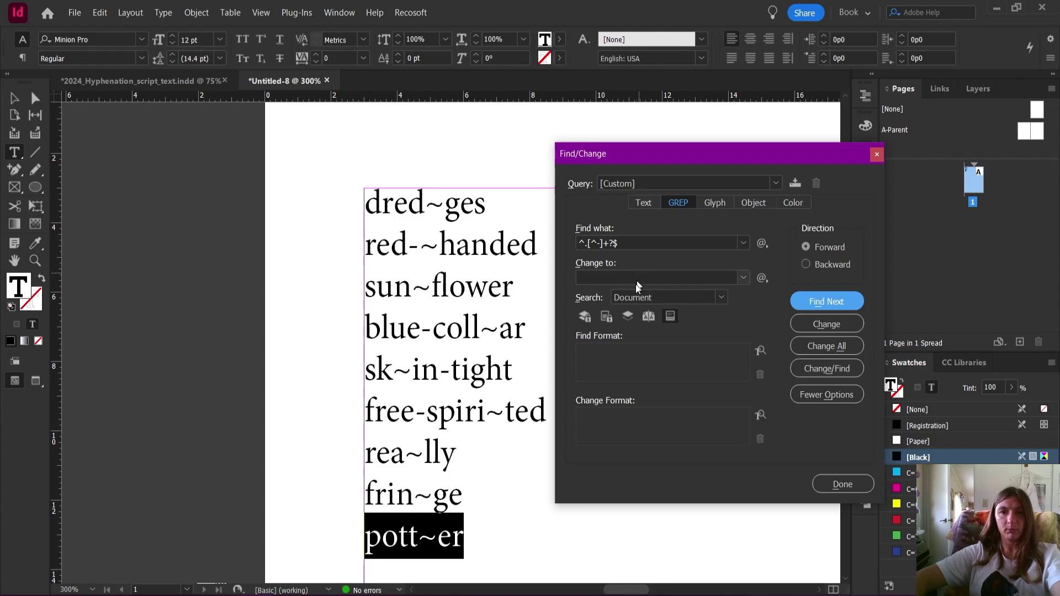
pyautogui.click(836, 346)
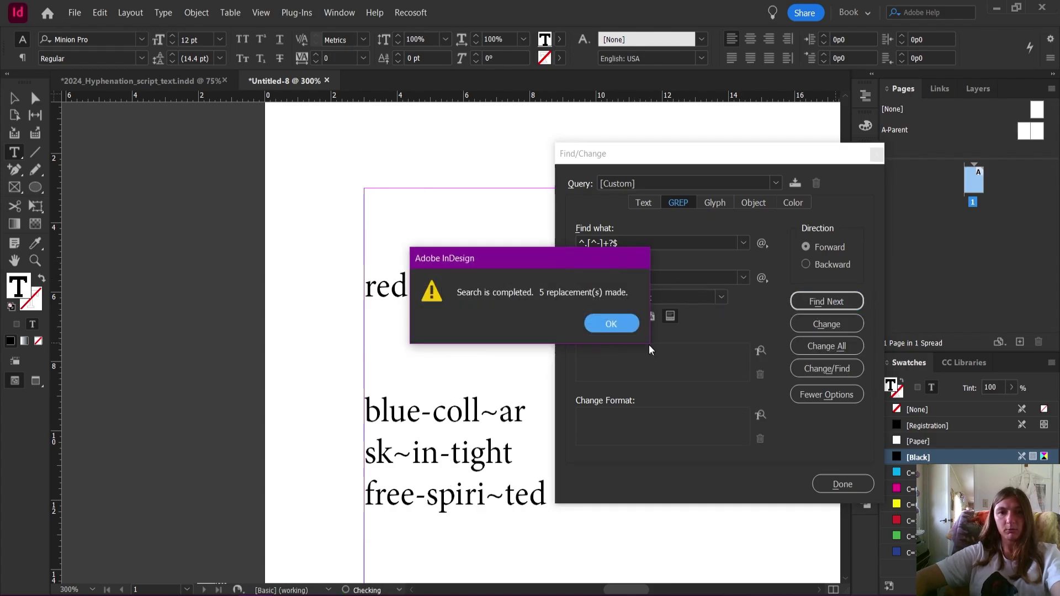
# - Replace double paragraph breaks with single ones twice and delete the empty first paragraph
pyautogui.press('Return')
pyautogui.press('BackSpace')
pyautogui.write('\\r\\r')
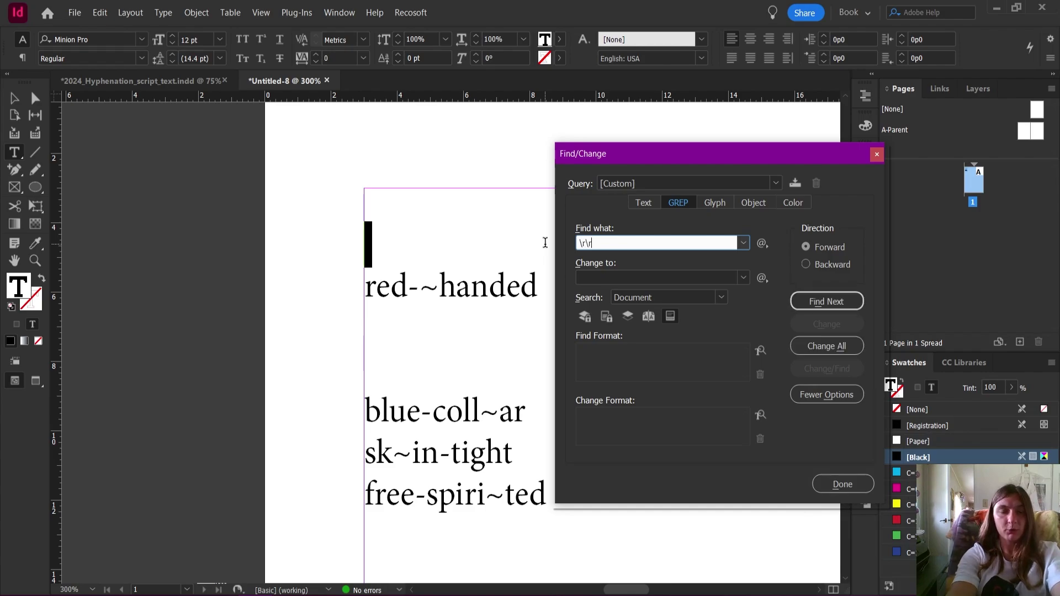
pyautogui.press('Tab')
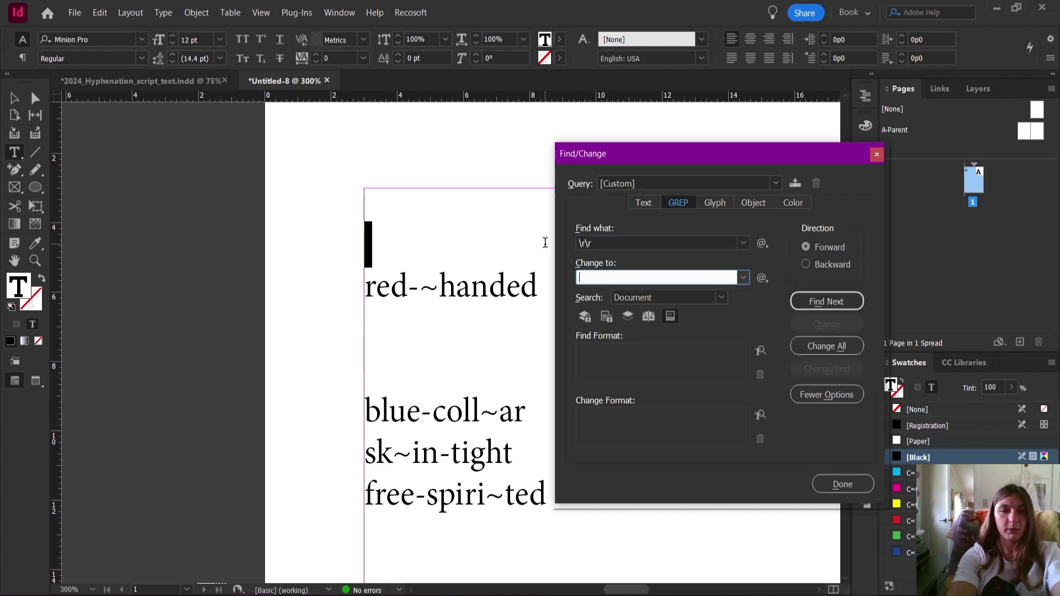
pyautogui.write('\\r')
pyautogui.click(861, 345)
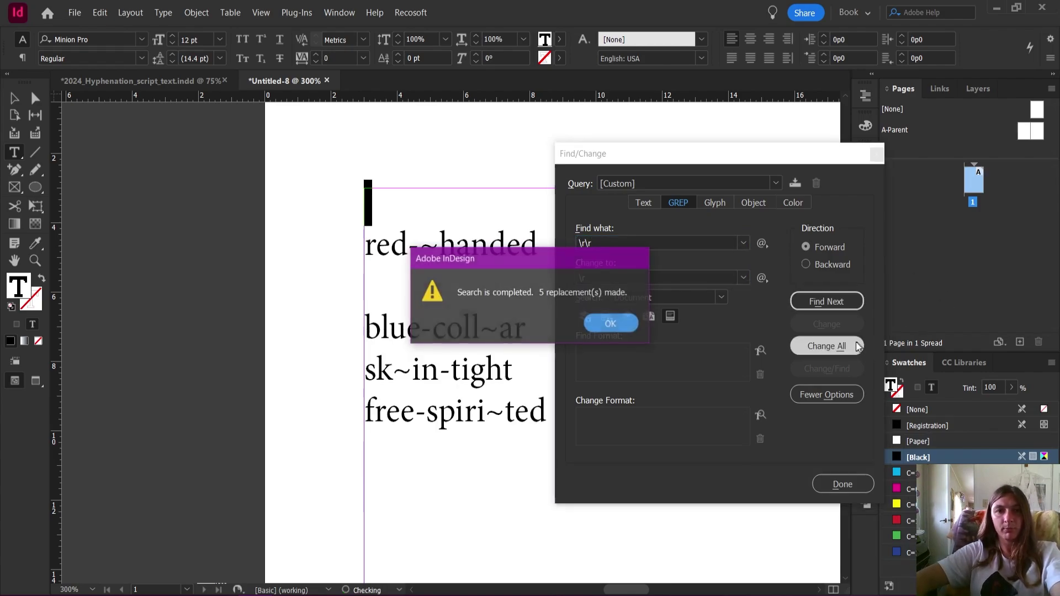
pyautogui.press('Return')
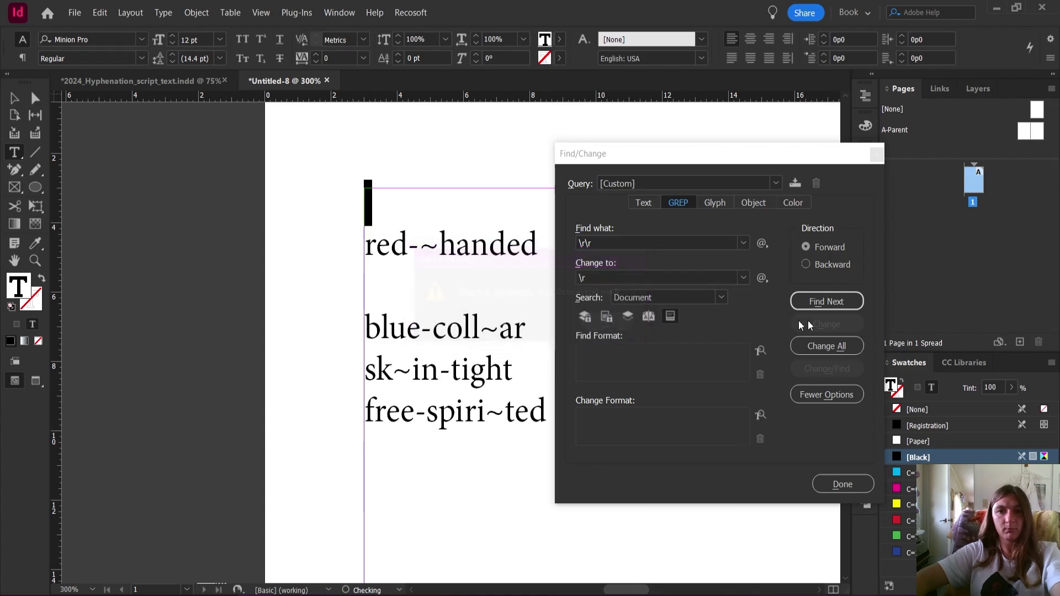
pyautogui.click(840, 341)
pyautogui.press('Return')
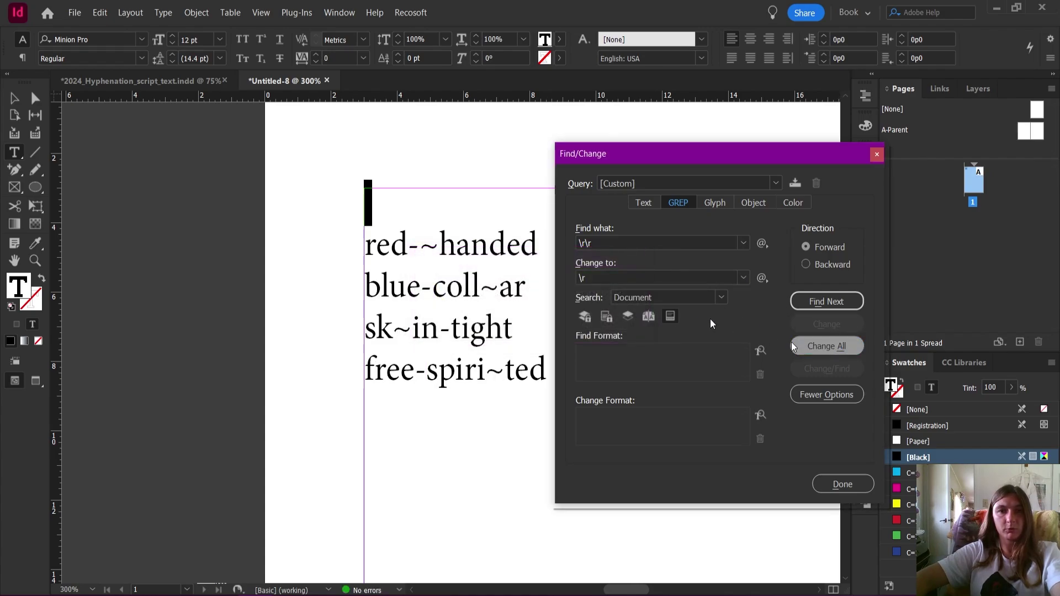
pyautogui.press('Return')
pyautogui.press('Return')
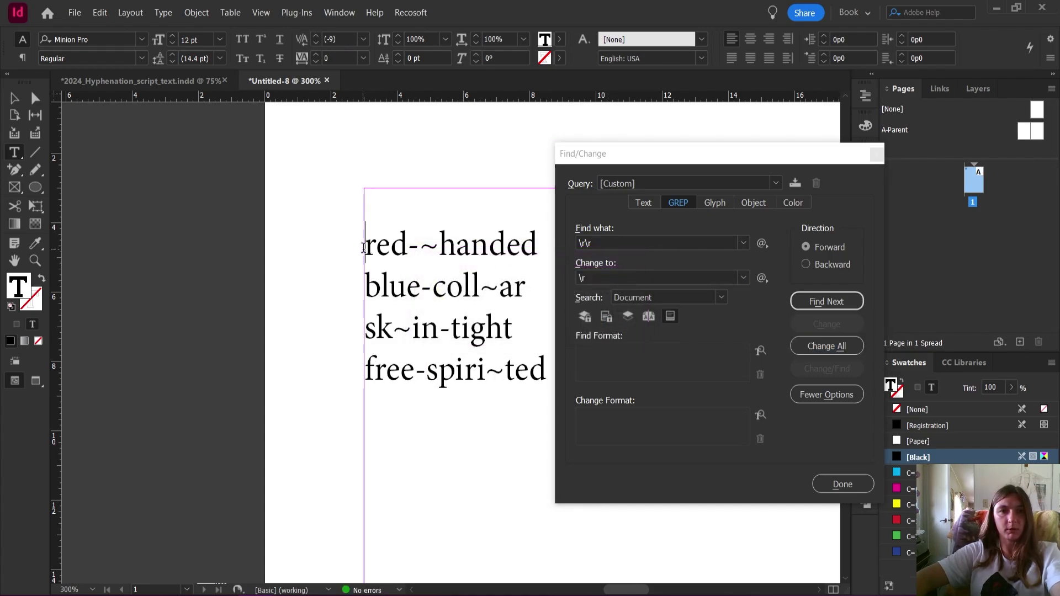
pyautogui.hotkey('shift', 'Up')
pyautogui.press('BackSpace')
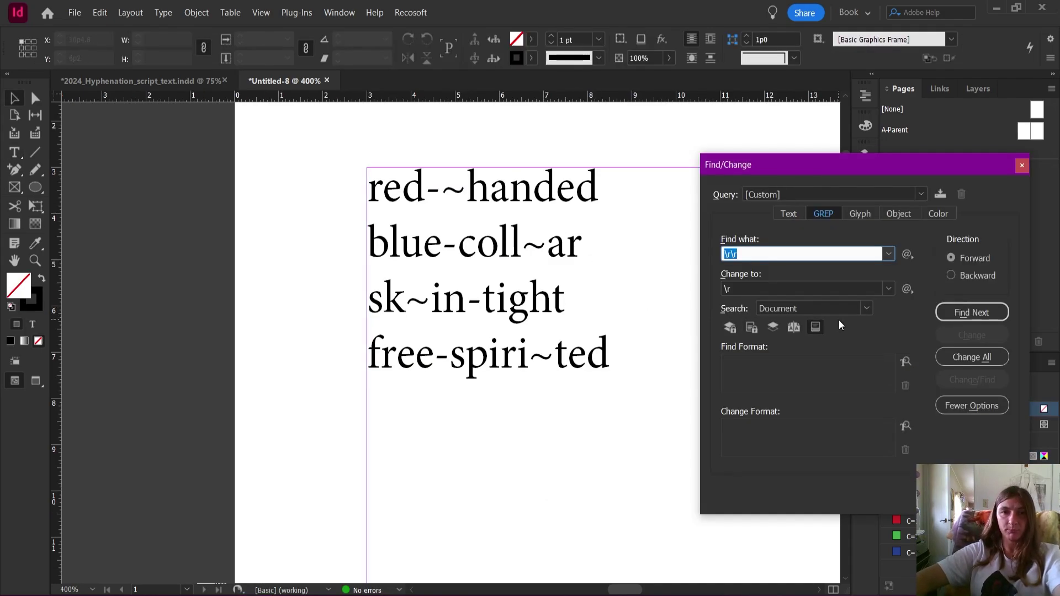
# - Remove every tilde by GREP-replacing \~ with nothing
pyautogui.click(770, 253)
pyautogui.doubleClick(770, 254)
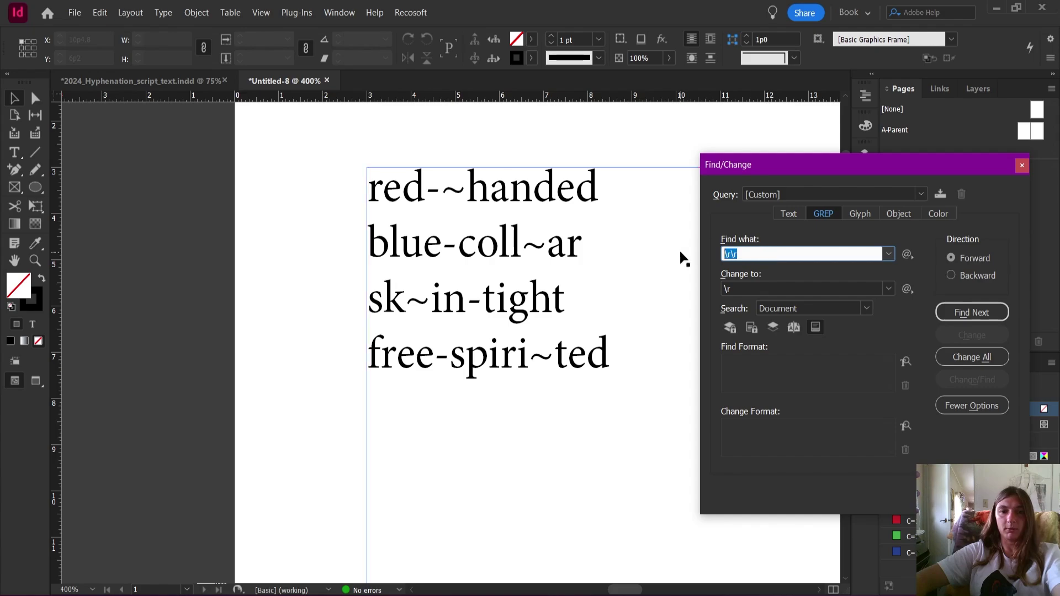
pyautogui.write('\\~')
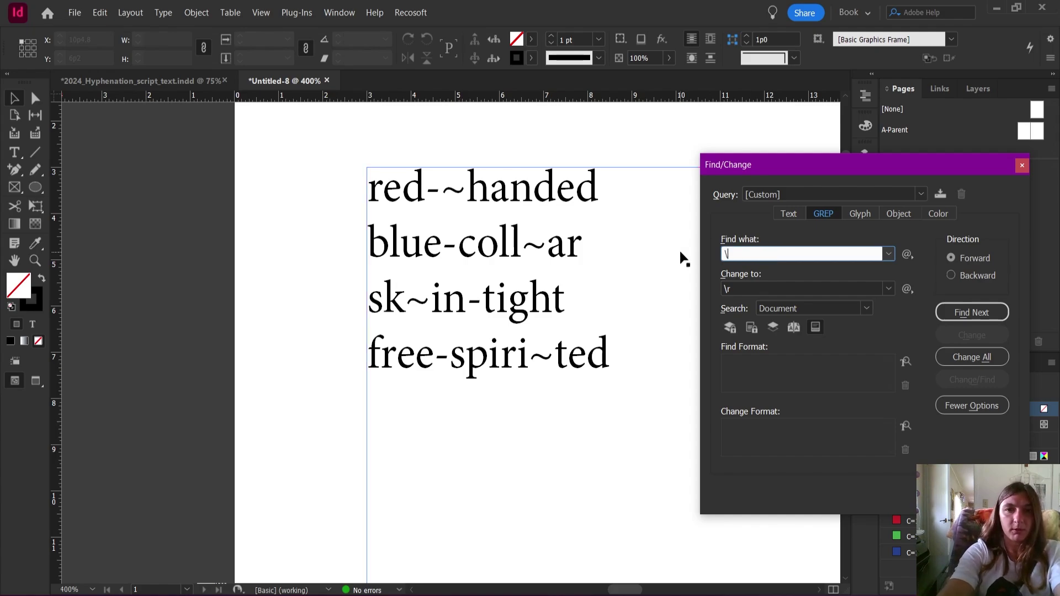
pyautogui.doubleClick(740, 285)
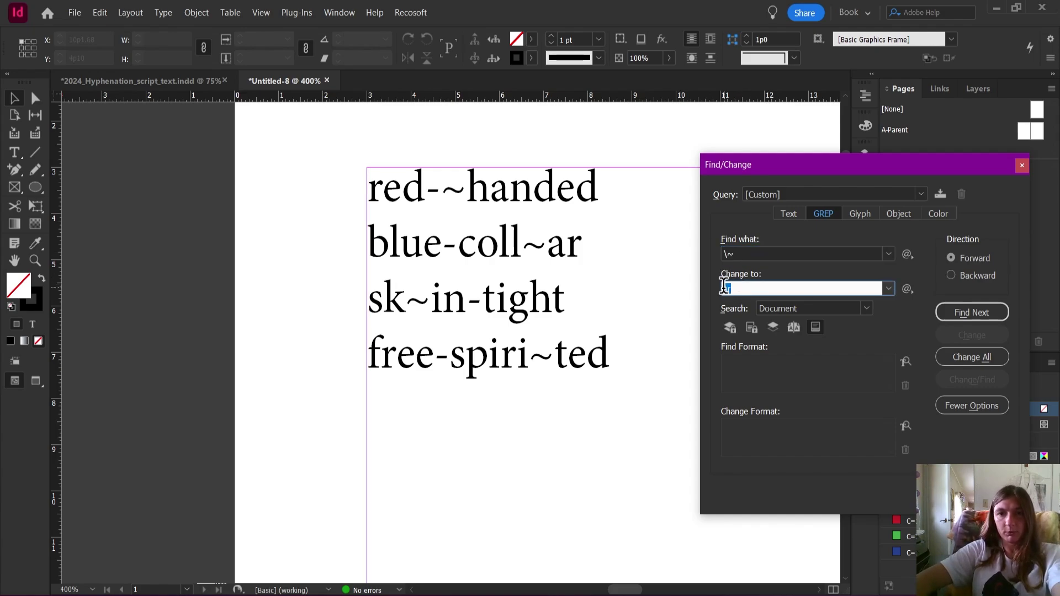
pyautogui.press('BackSpace')
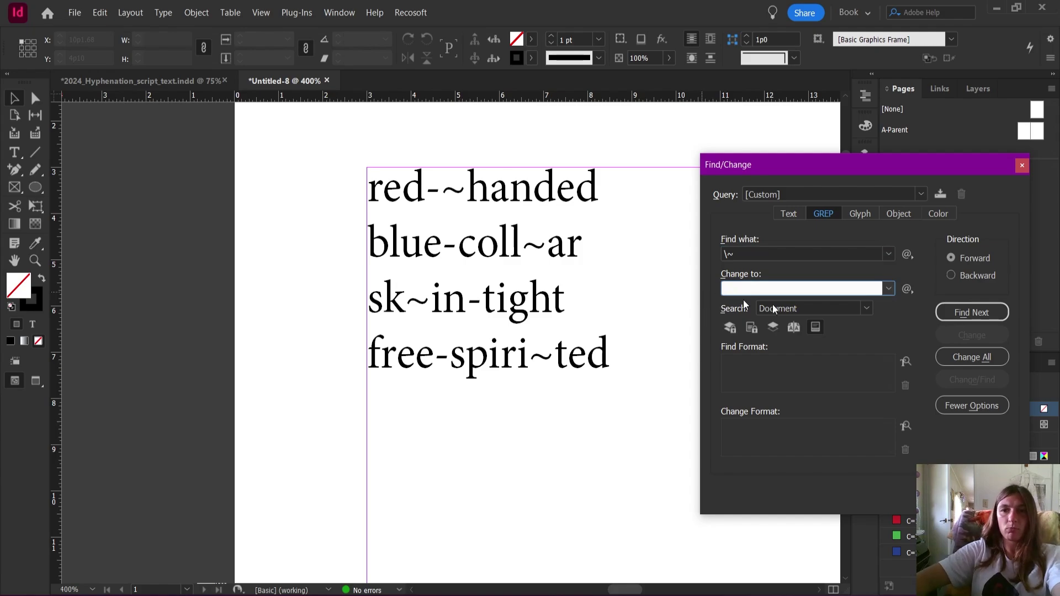
pyautogui.click(964, 356)
pyautogui.click(608, 323)
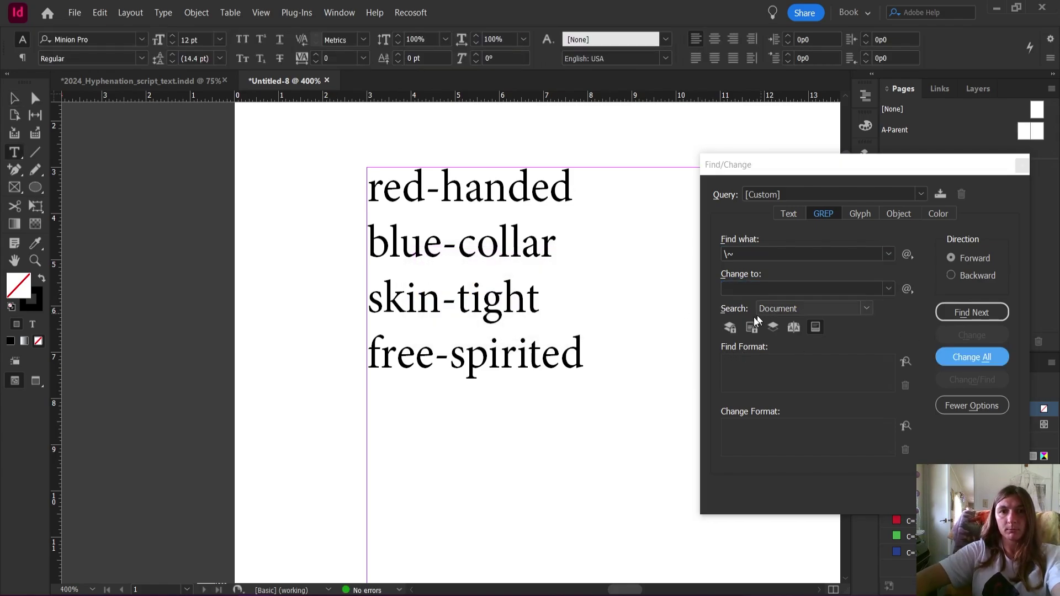
# - GREP-replace each hyphen with -~, making 4 replacements, and close Find/Change
pyautogui.click(758, 258)
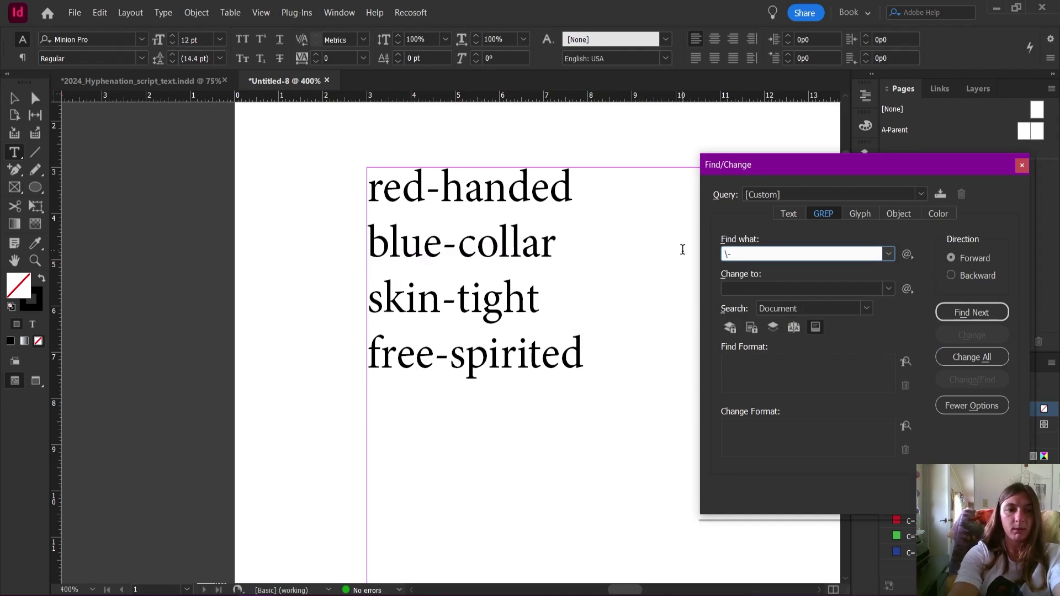
pyautogui.press('Tab')
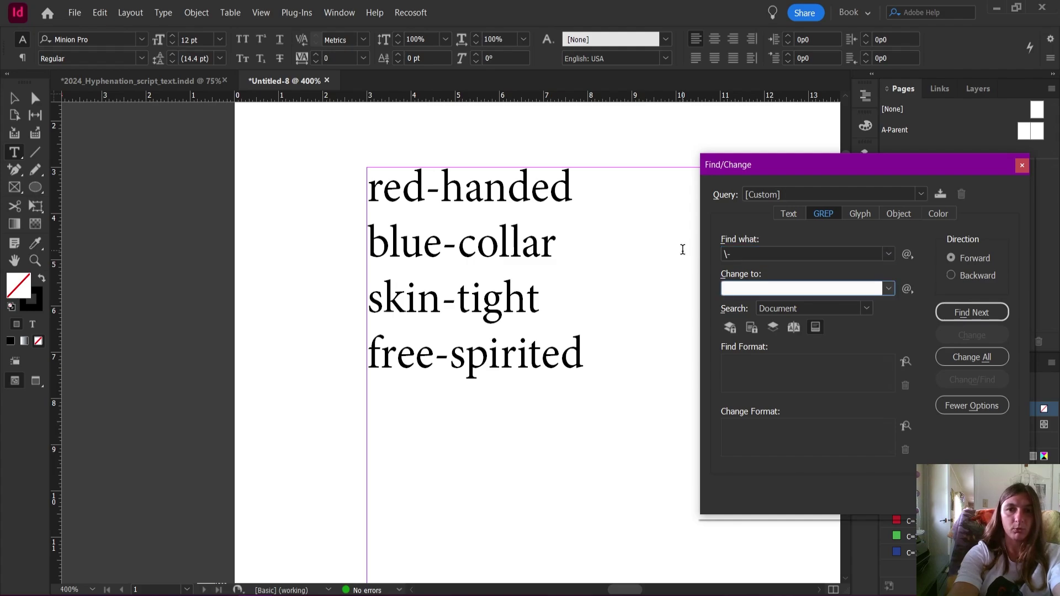
pyautogui.write('-')
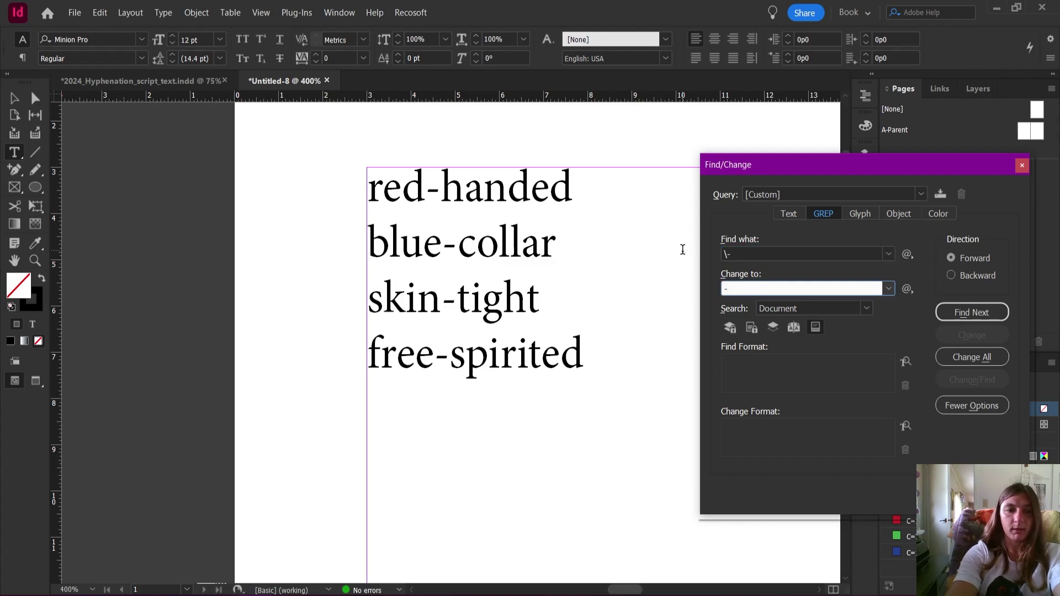
pyautogui.write('~')
pyautogui.click(1002, 357)
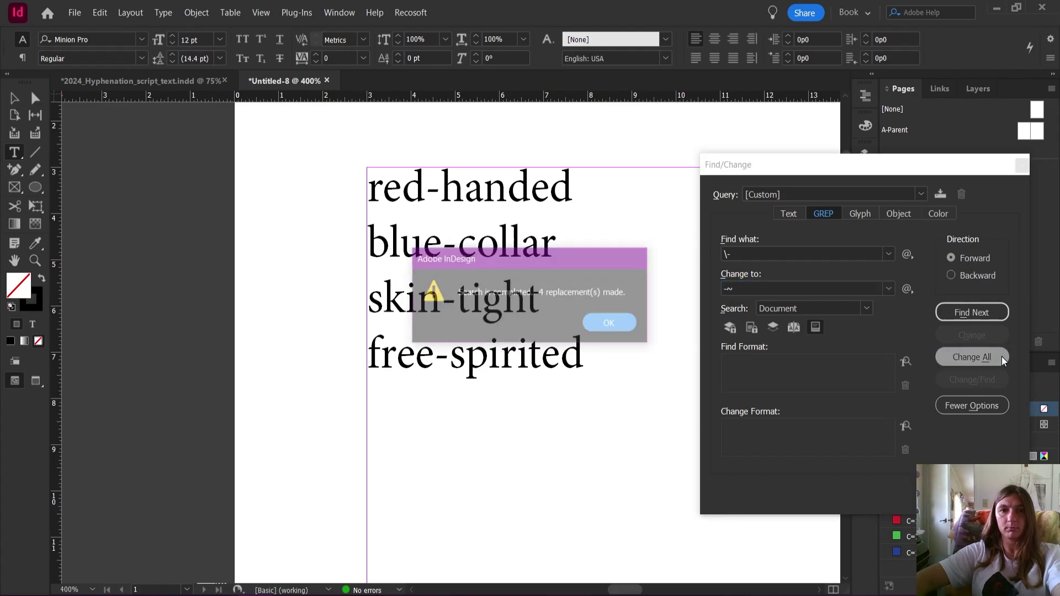
pyautogui.click(602, 323)
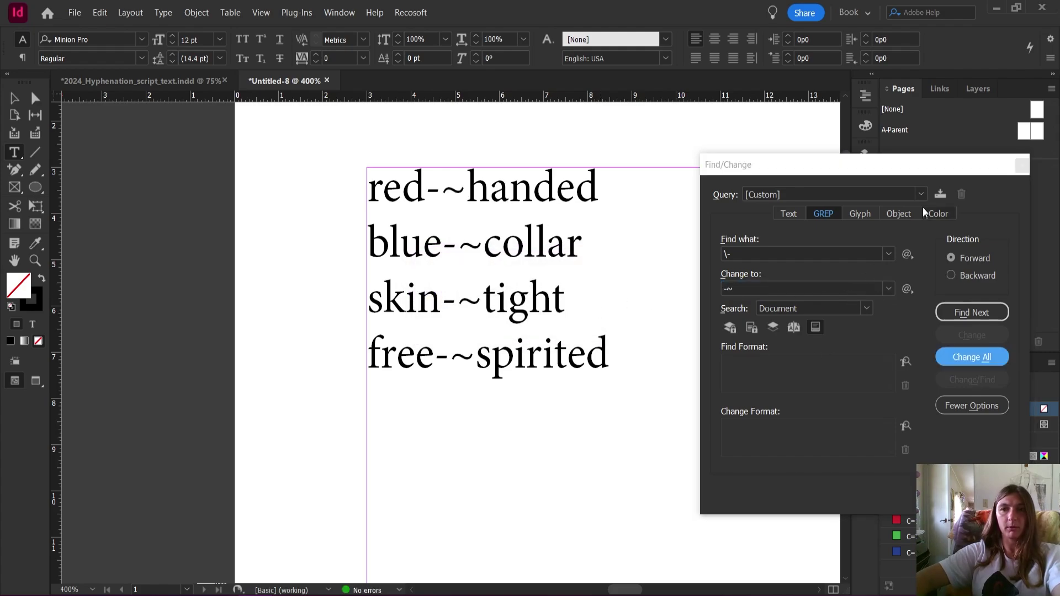
pyautogui.click(1022, 166)
# - Review the four-line list and select the whole text frame
pyautogui.scroll(-2, 454, 345)
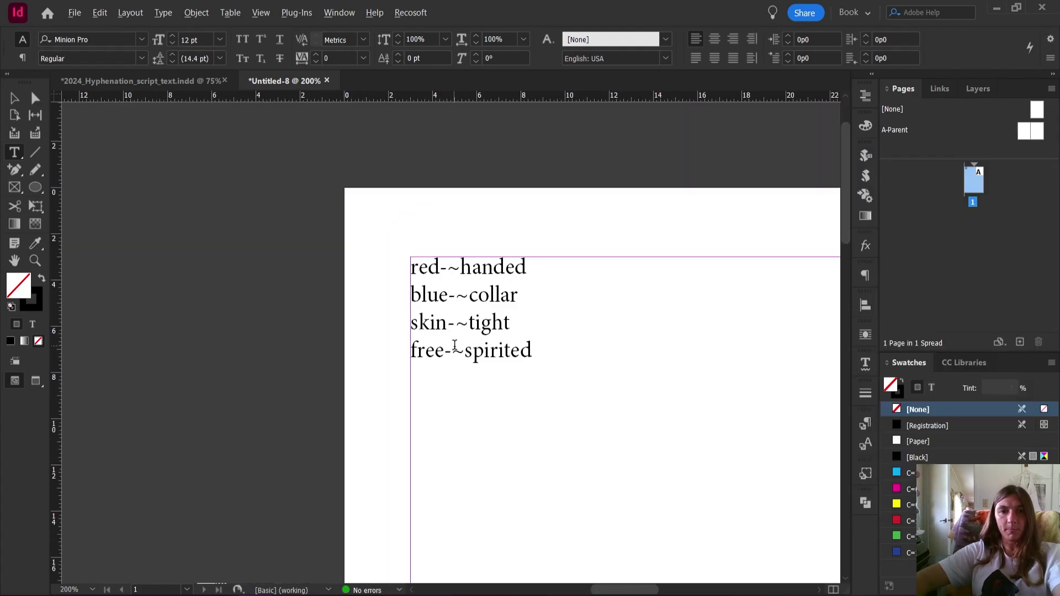
pyautogui.scroll(2, 464, 337)
pyautogui.moveTo(367, 188); pyautogui.dragTo(608, 367)
pyautogui.click(549, 299)
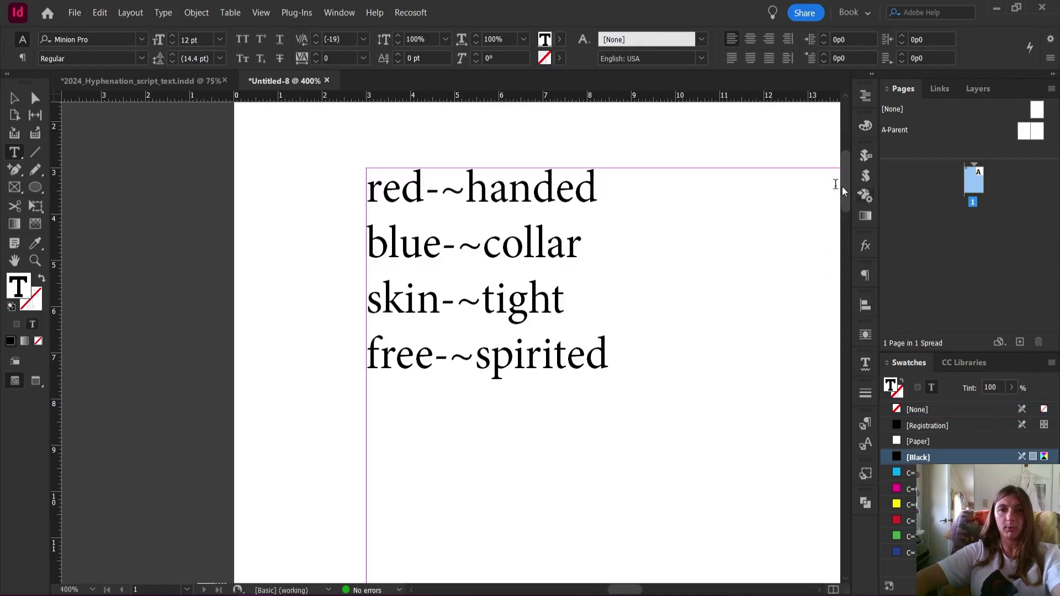
pyautogui.click(12, 97)
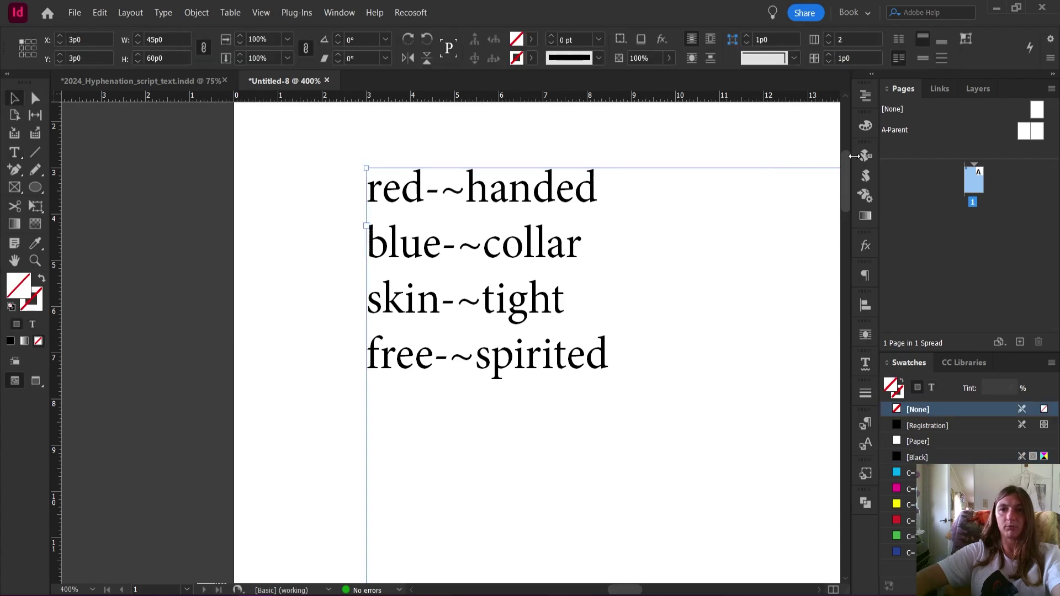
# - Run hyphens_apply_fromActiveDocument from the Scripts panel and confirm its language
pyautogui.click(866, 176)
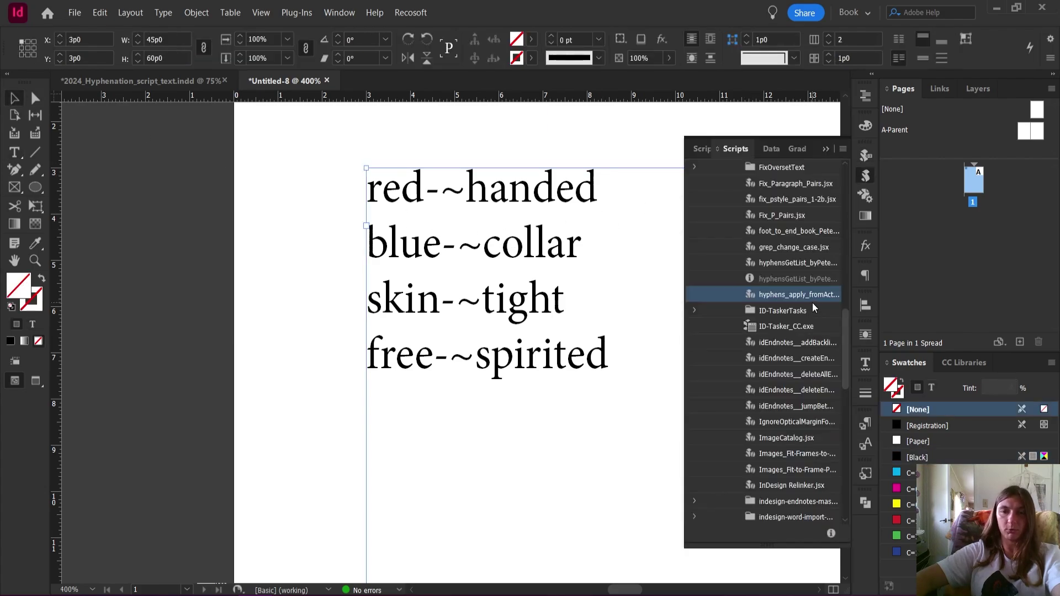
pyautogui.doubleClick(740, 295)
pyautogui.click(542, 327)
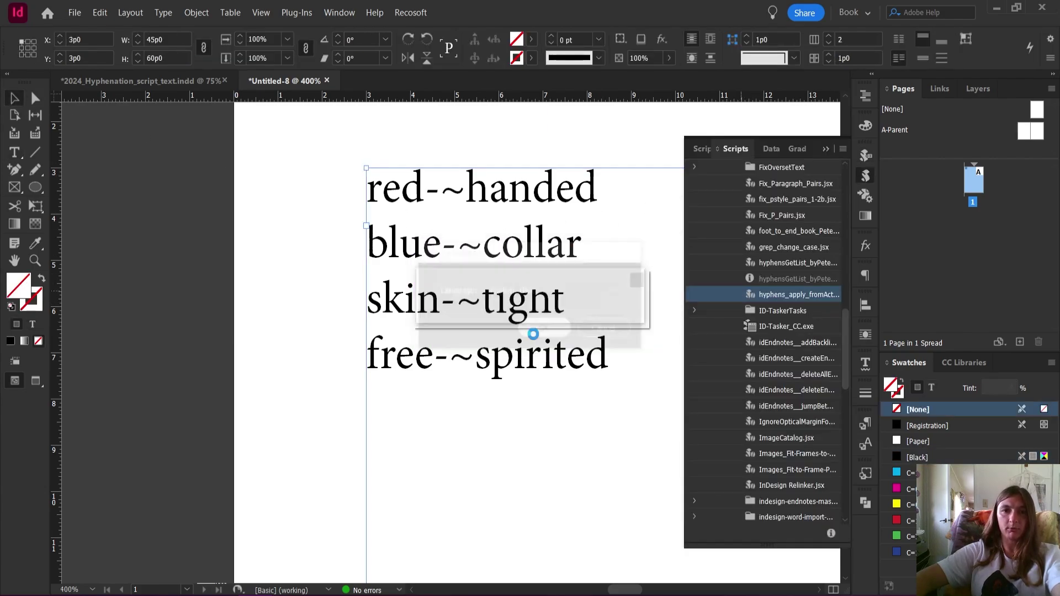